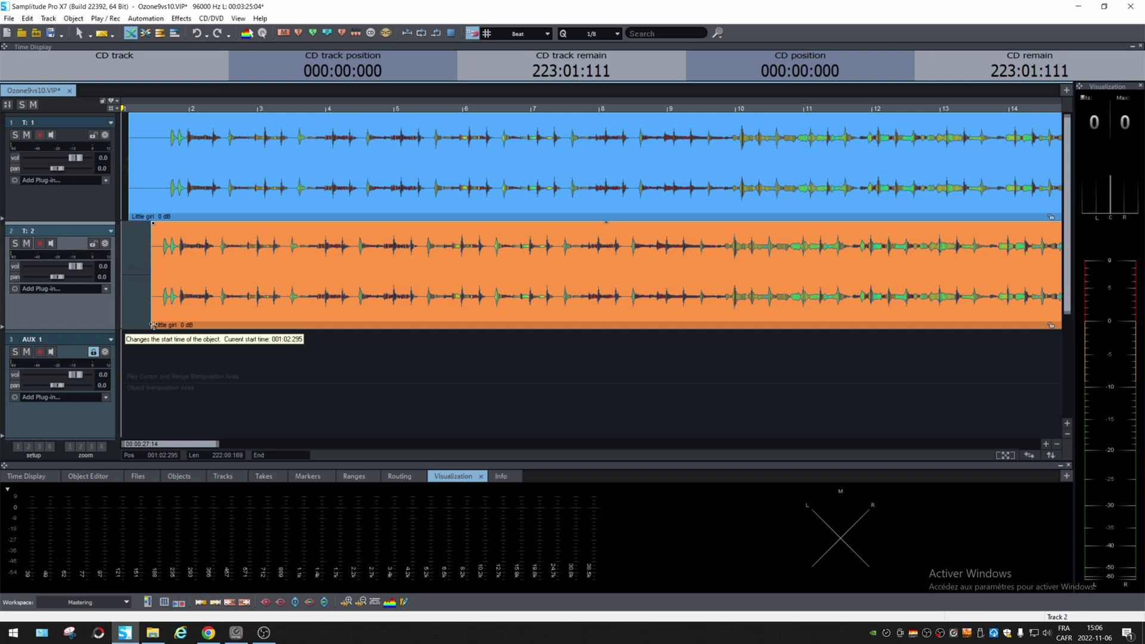
# Add a short fade-in to the Track 2 audio object and move the object to the start of the project.
pyautogui.moveTo(156, 223); pyautogui.dragTo(161, 227)
pyautogui.moveTo(322, 320); pyautogui.dragTo(314, 320)
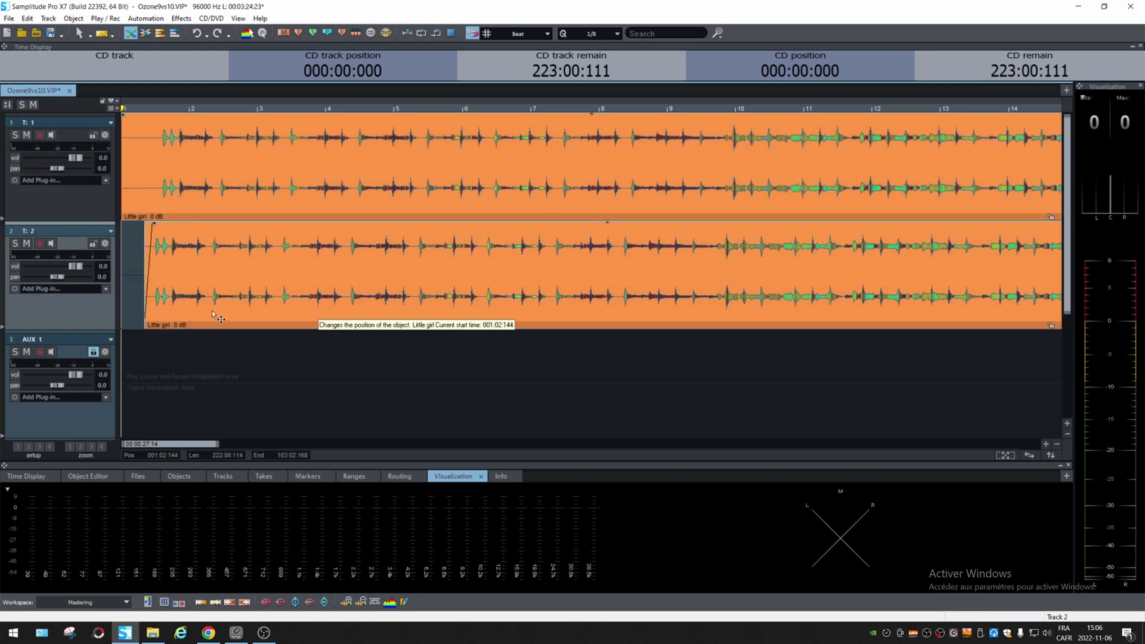
pyautogui.click(133, 290)
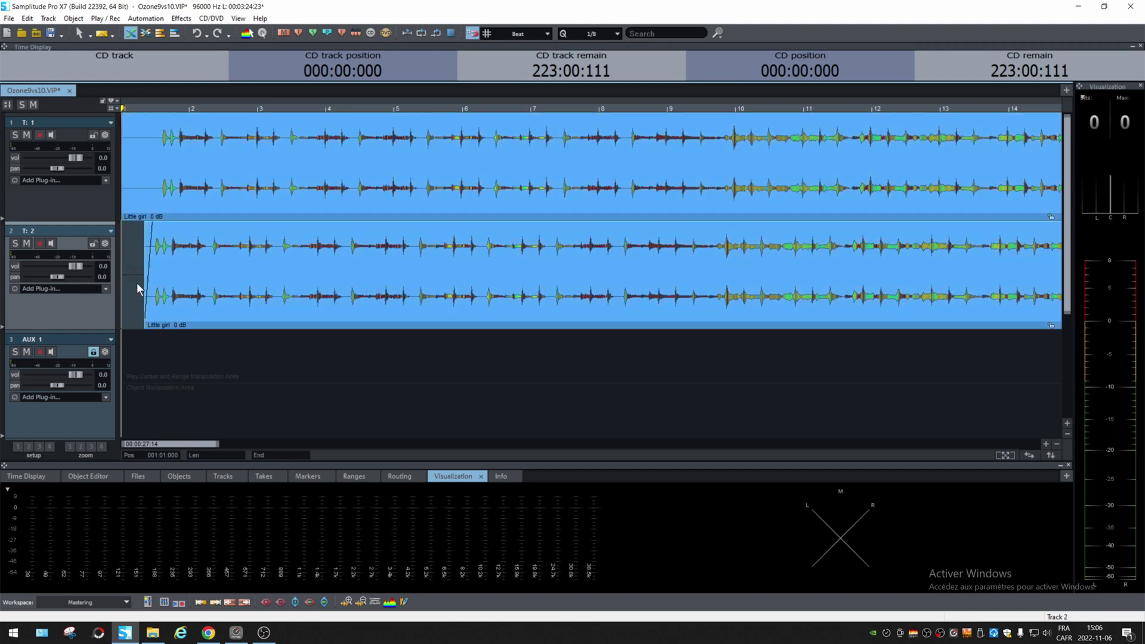
pyautogui.click(167, 305)
pyautogui.moveTo(169, 309); pyautogui.dragTo(145, 309)
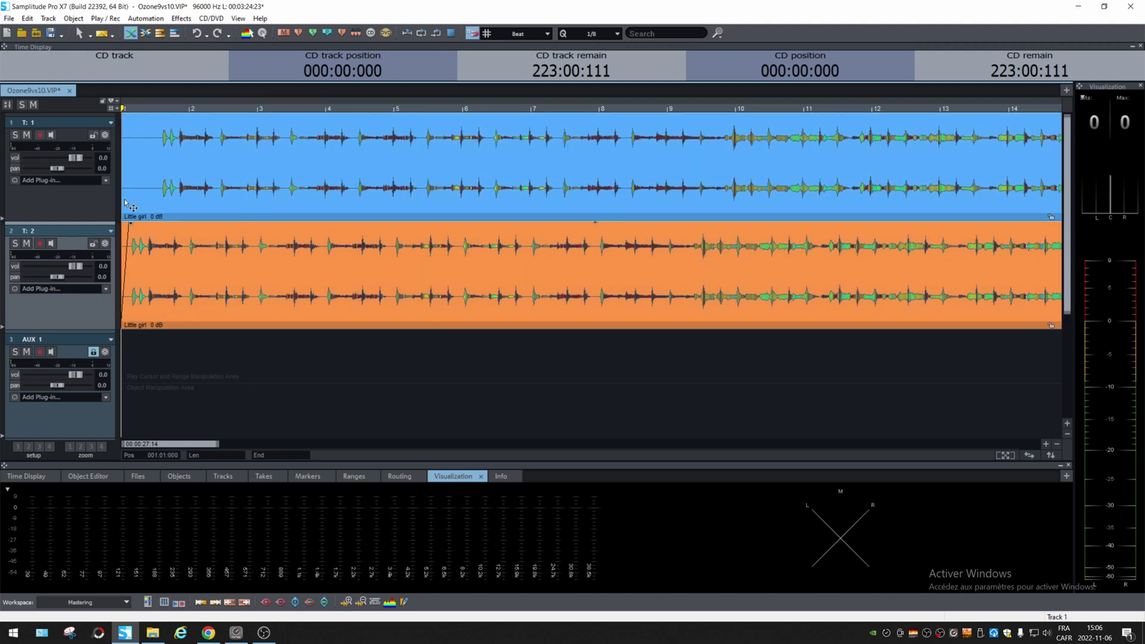
# Trim the beginning of the Track 1 object, give it a fade-in of about 212 ms and move it to the project start.
pyautogui.moveTo(123, 216); pyautogui.dragTo(148, 216)
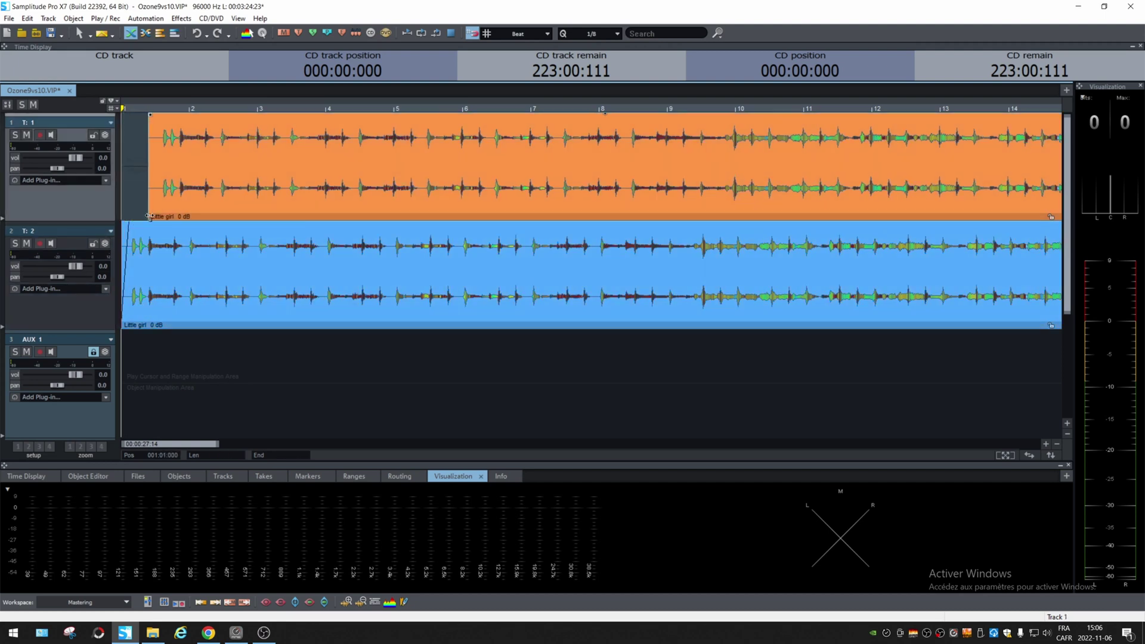
pyautogui.moveTo(149, 116); pyautogui.dragTo(156, 114)
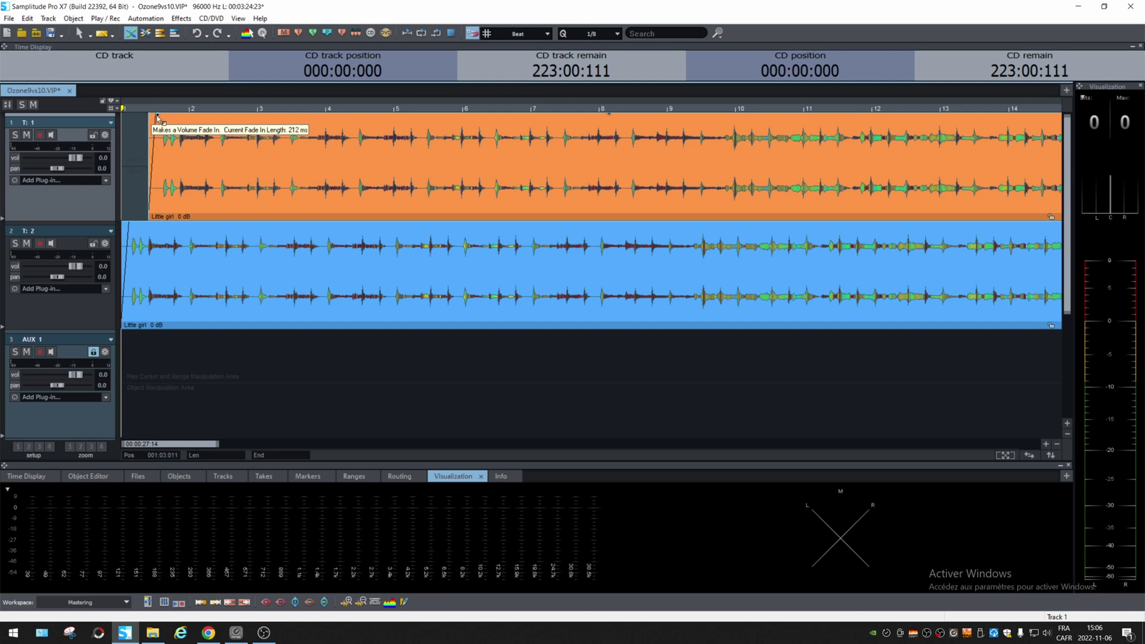
pyautogui.moveTo(267, 203); pyautogui.dragTo(240, 203)
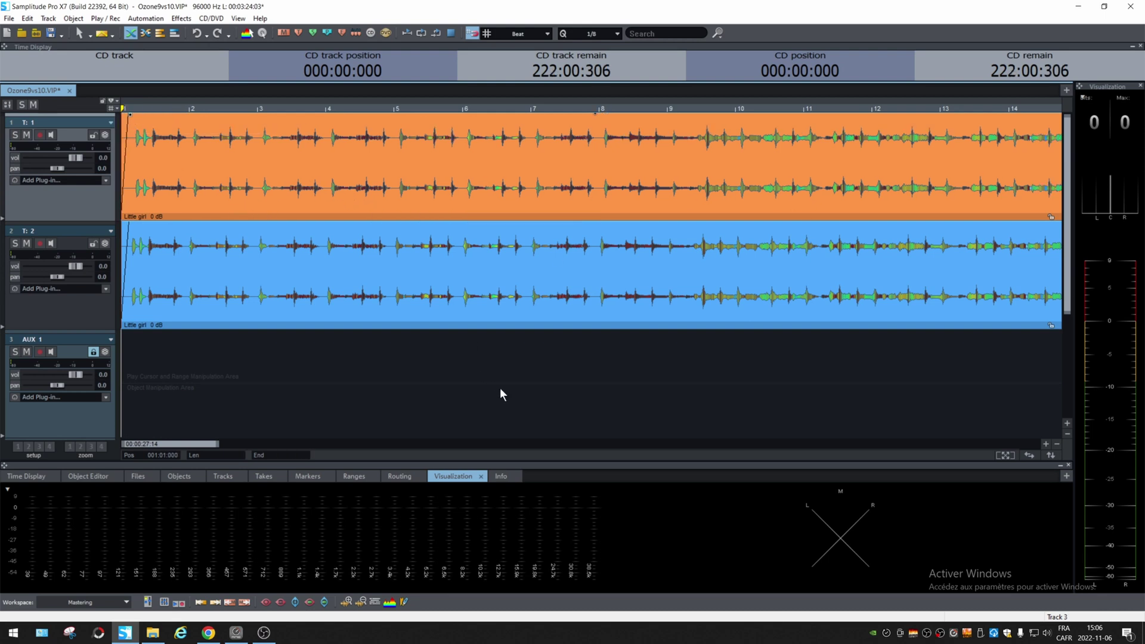
# Search the plug-in browser for "ozon" and add Ozone 9 to Track 1.
pyautogui.press('w')
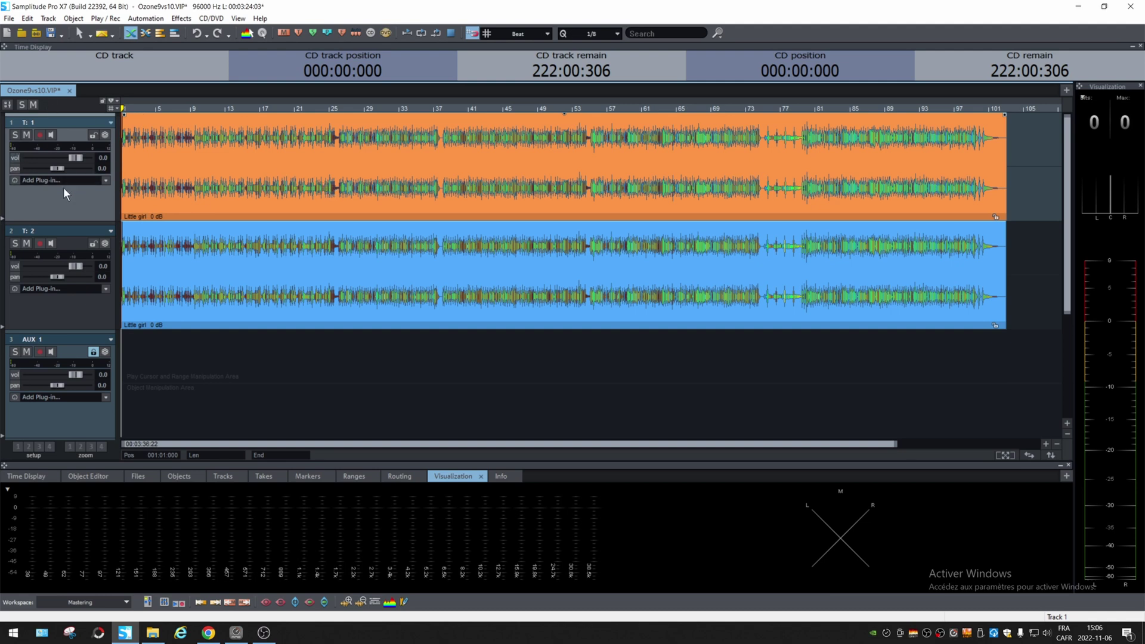
pyautogui.click(105, 180)
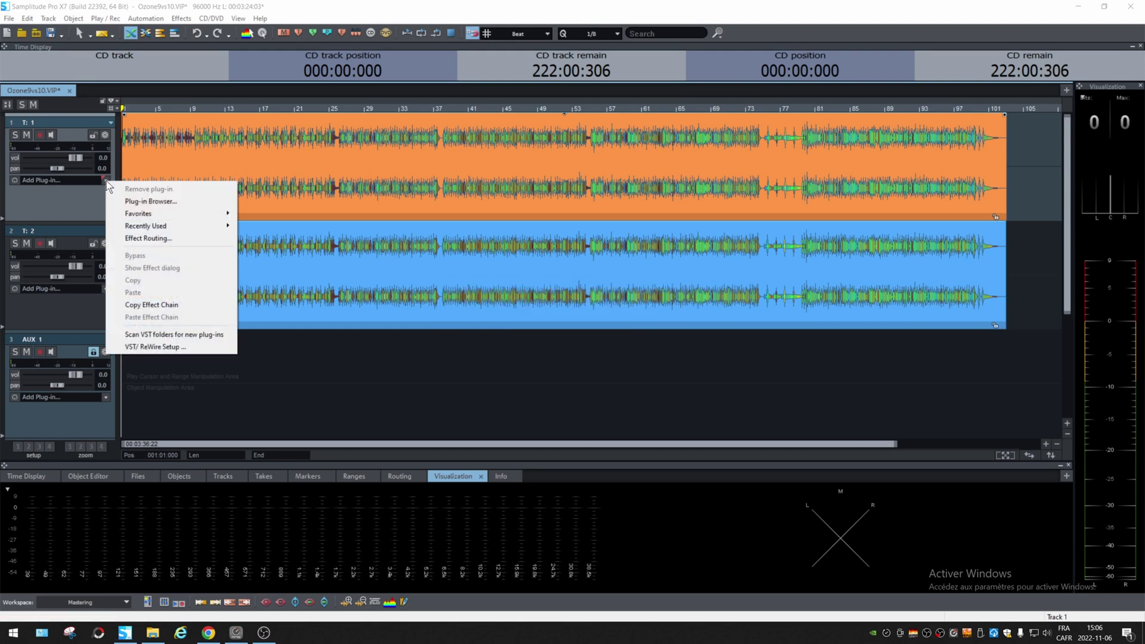
pyautogui.click(175, 202)
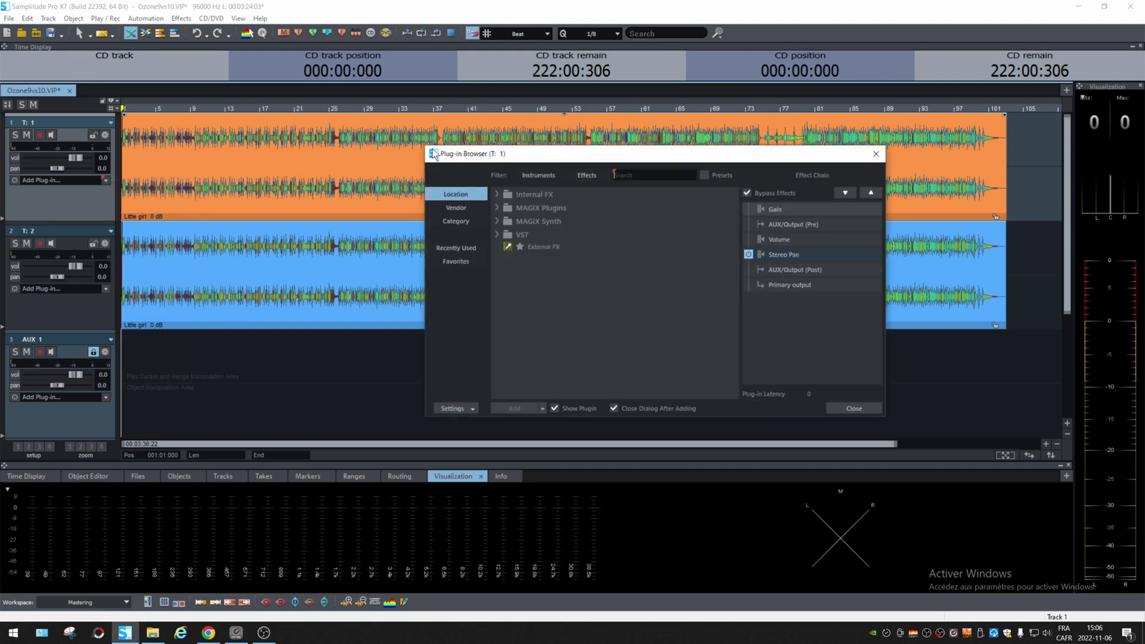
pyautogui.click(648, 175)
pyautogui.write('ozon')
pyautogui.scroll(-5, 647, 281)
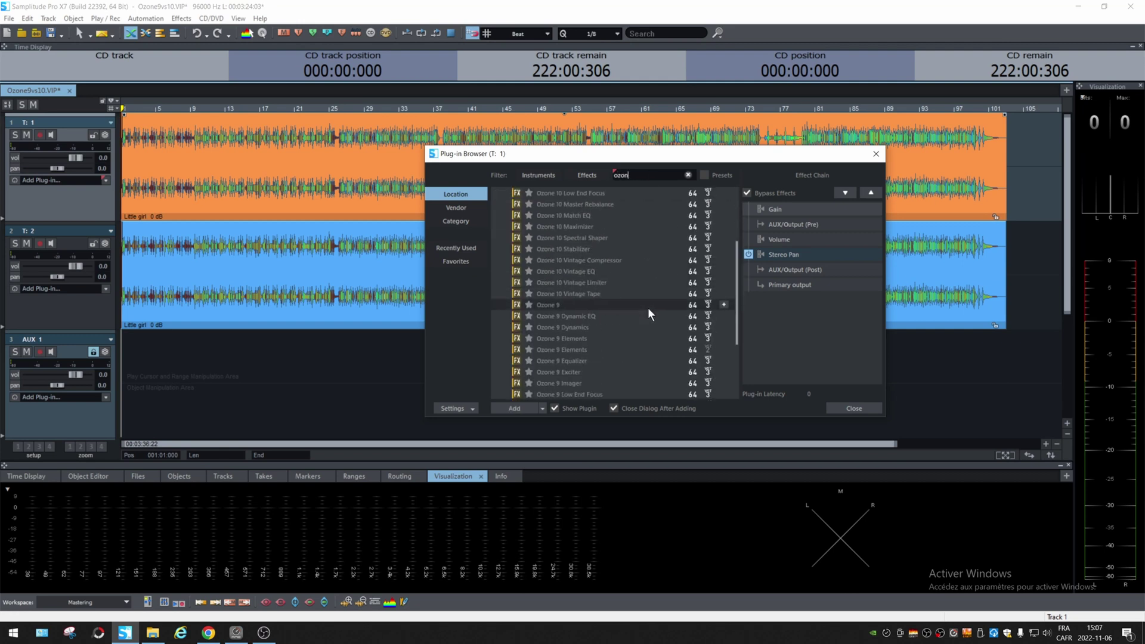
pyautogui.doubleClick(664, 302)
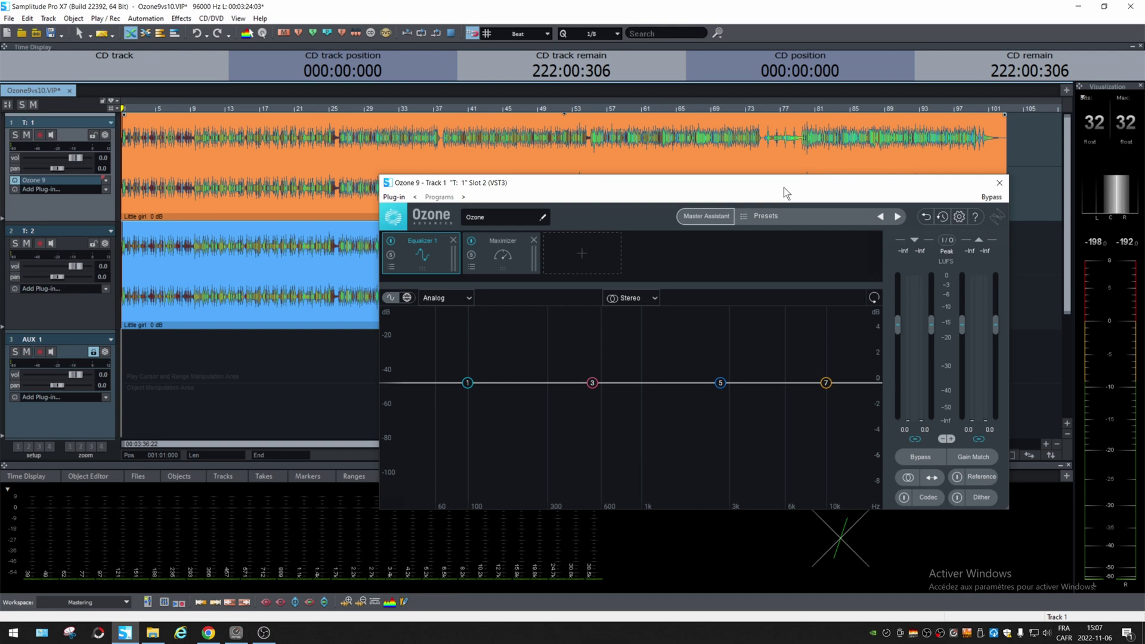
# Add a Match EQ module at the start of the Ozone 9 chain and remove the Equalizer 1 module.
pyautogui.click(283, 142)
pyautogui.click(582, 253)
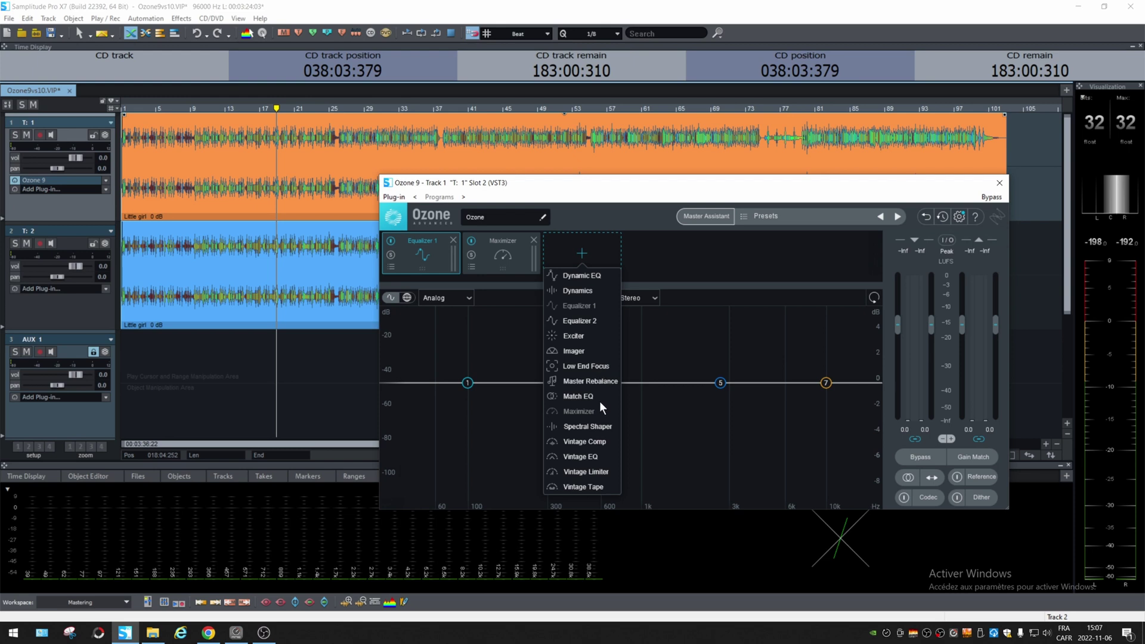
pyautogui.click(576, 395)
pyautogui.moveTo(596, 260); pyautogui.dragTo(381, 254)
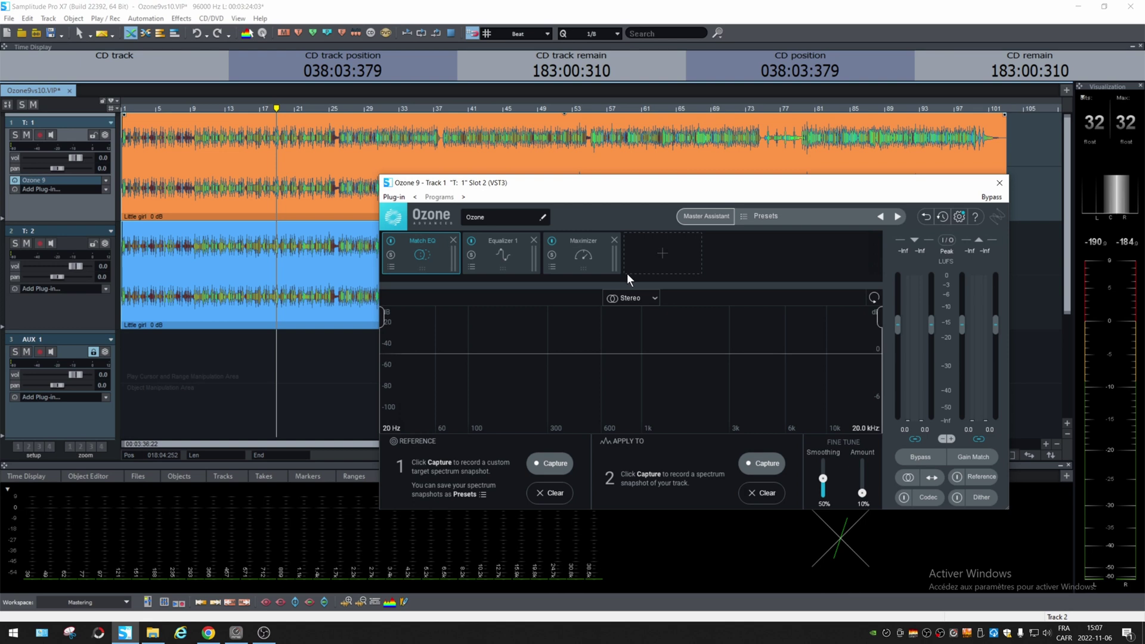
pyautogui.click(533, 240)
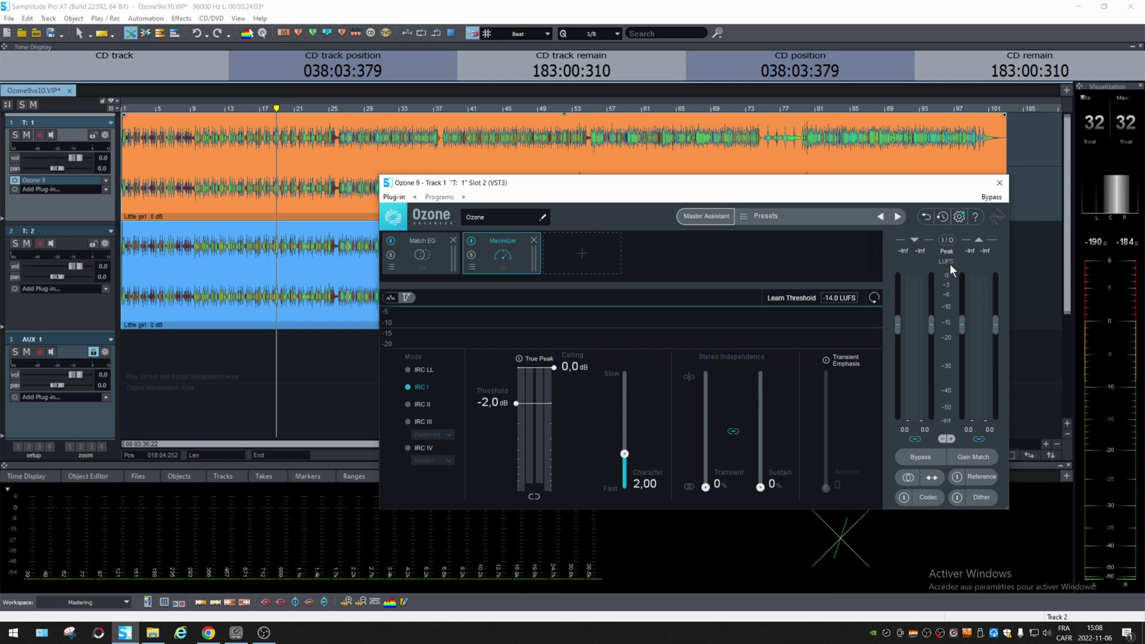
# Open Ozone's I/O meter options and look through the available meter types.
pyautogui.click(952, 240)
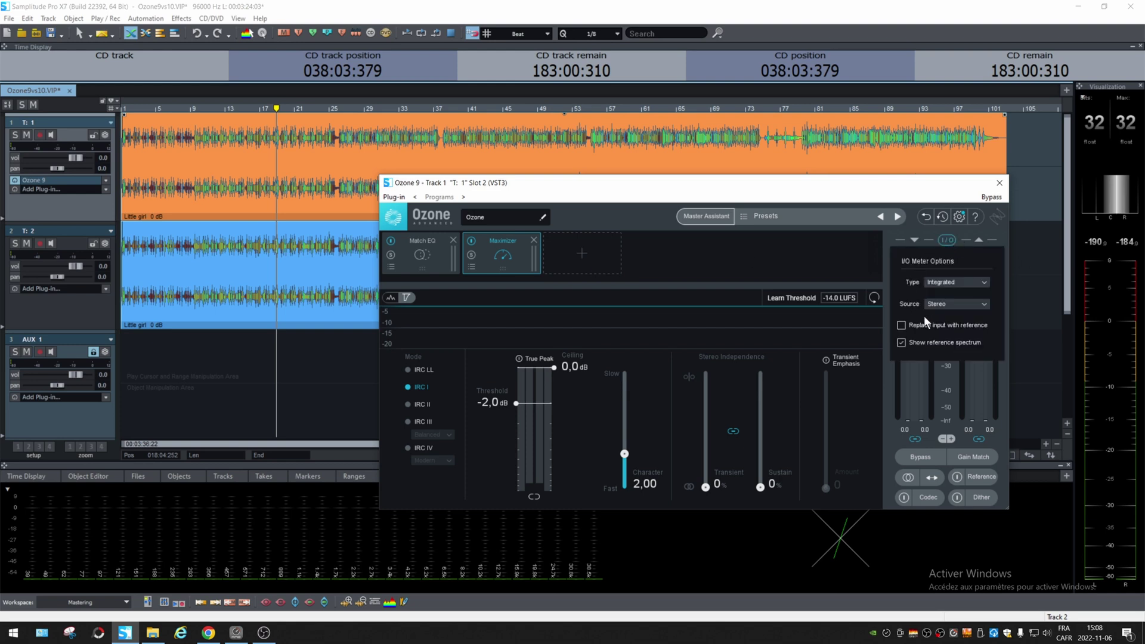
pyautogui.click(948, 283)
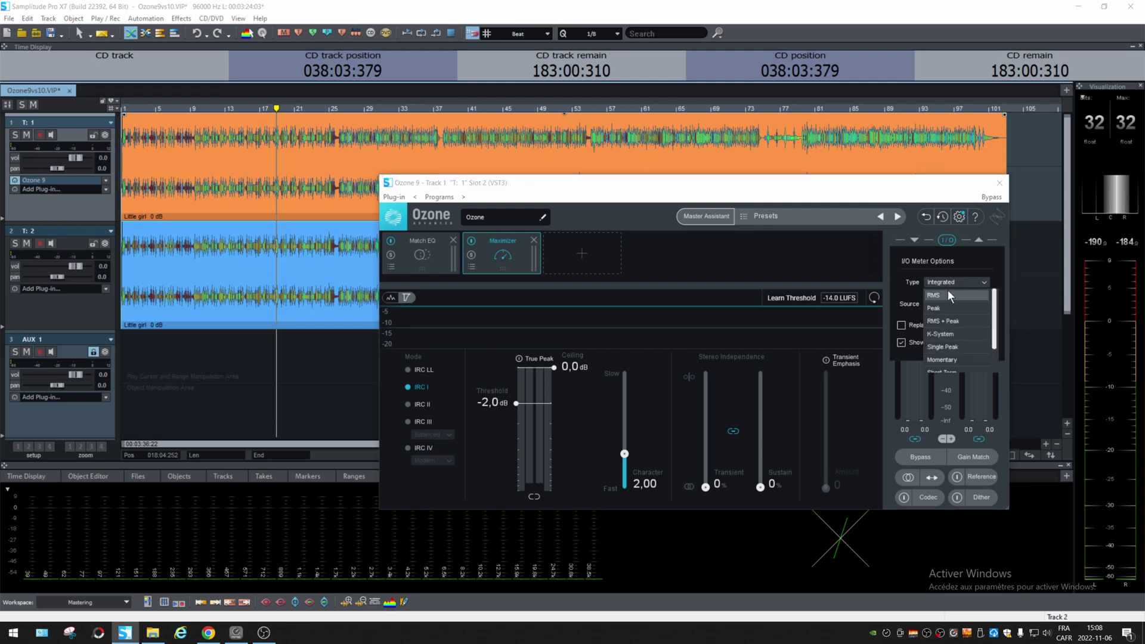
pyautogui.click(918, 240)
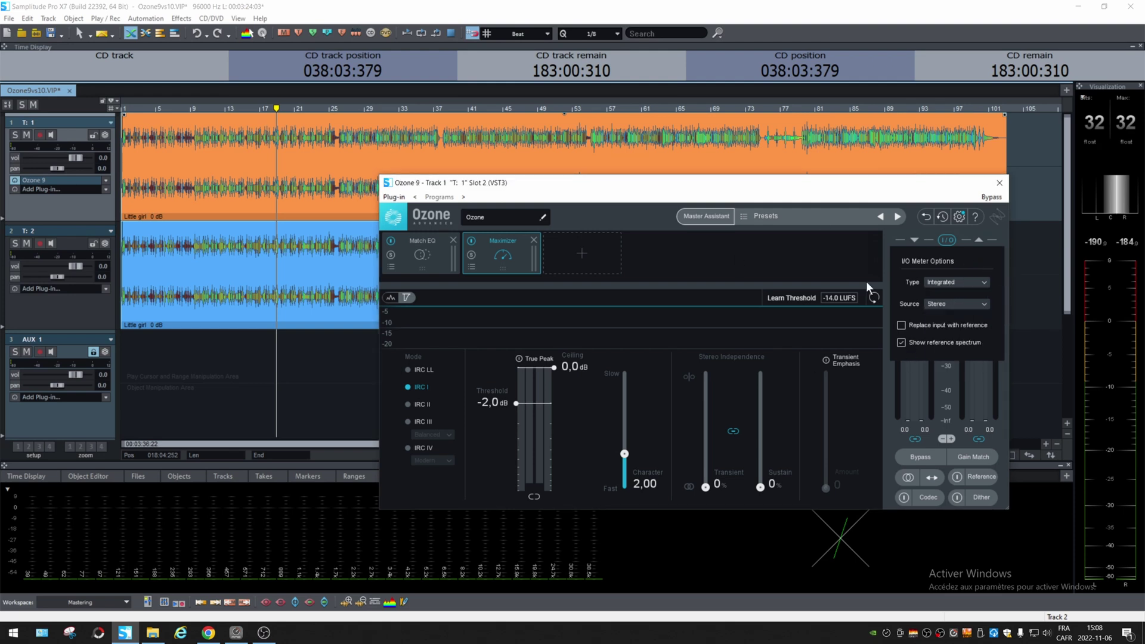
# Set the play position to about bar 63 and open the preset manager of the Match EQ module.
pyautogui.click(430, 255)
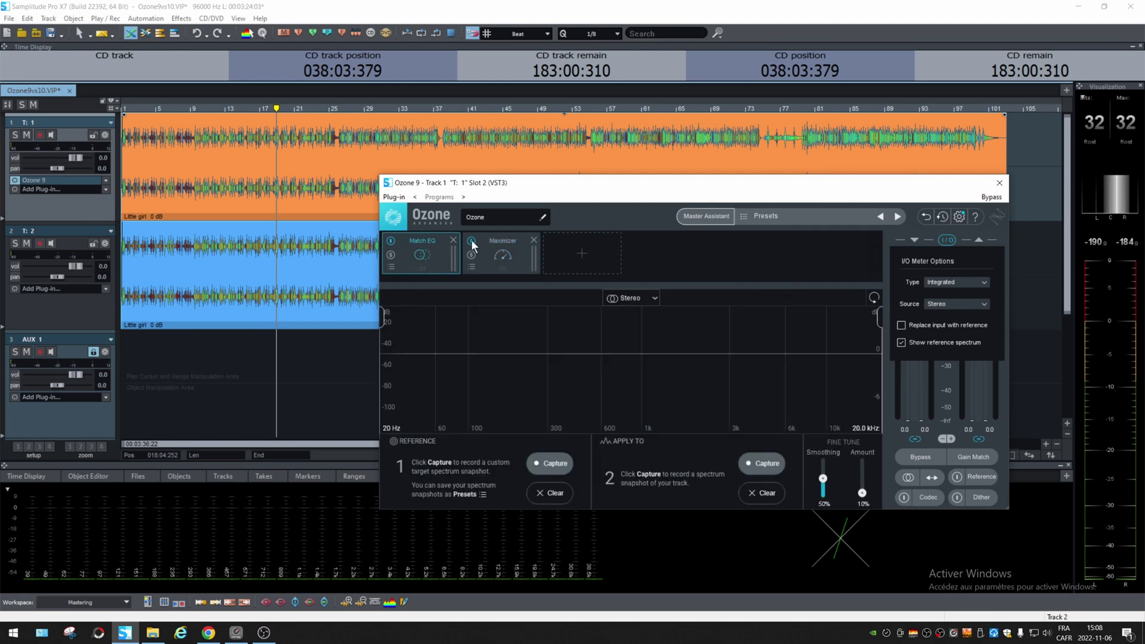
pyautogui.moveTo(634, 185); pyautogui.dragTo(620, 212)
pyautogui.click(662, 139)
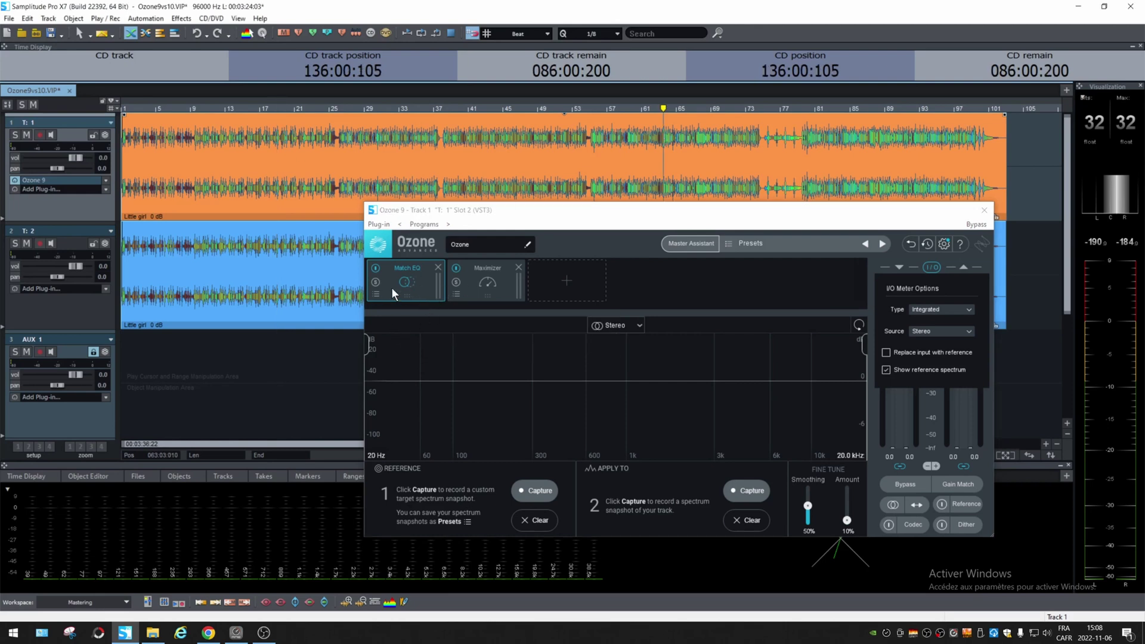
pyautogui.click(434, 360)
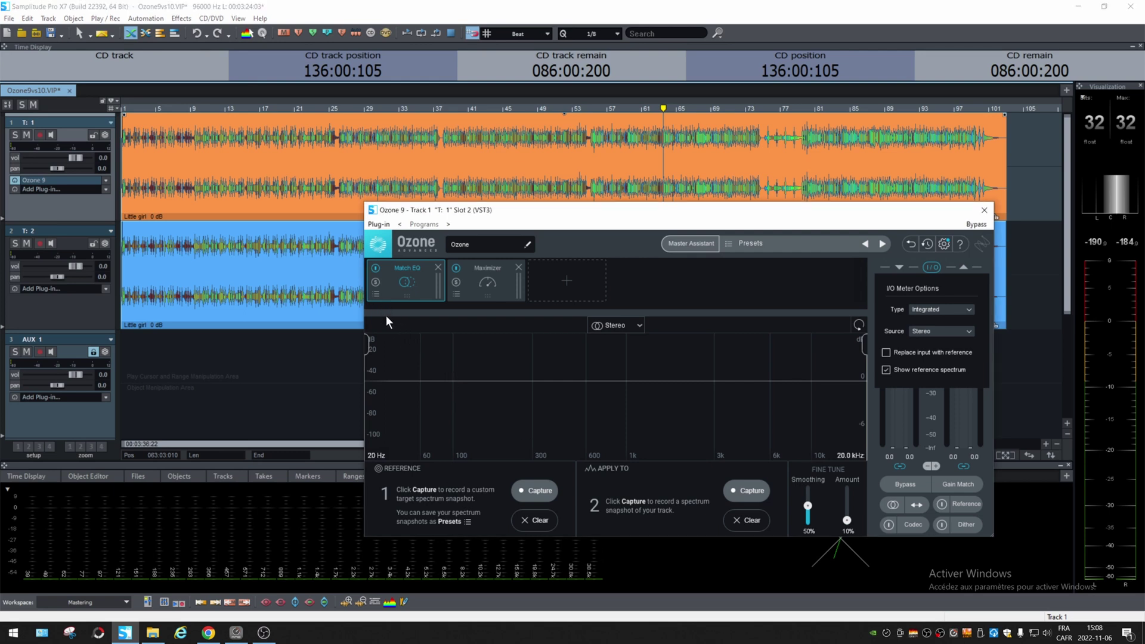
pyautogui.click(374, 295)
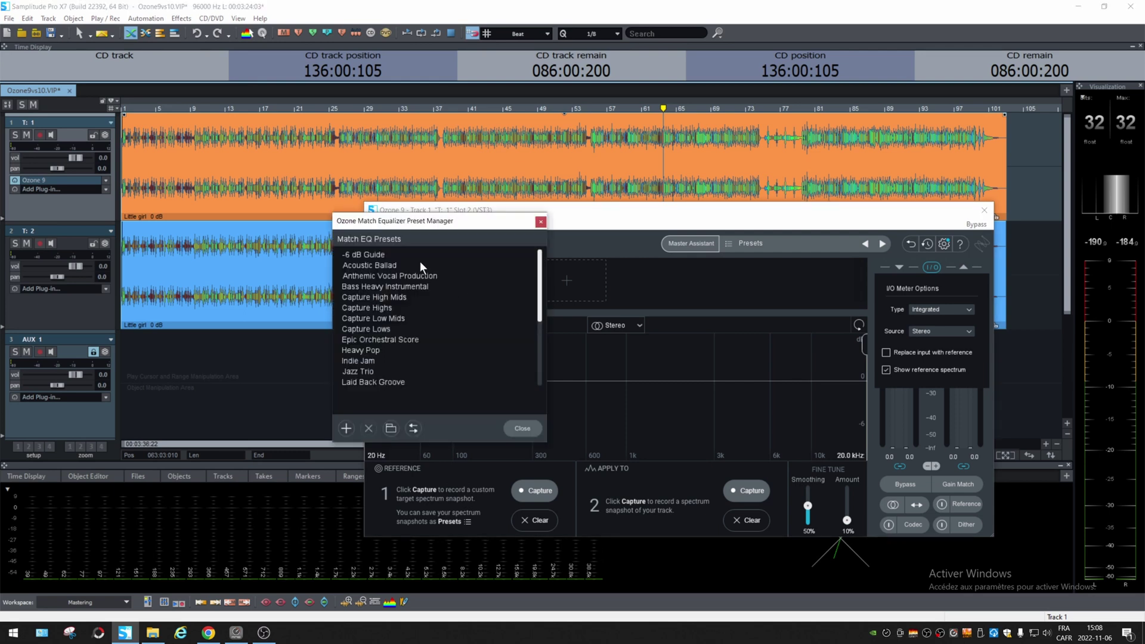
# Compare the -6 dB Guide, Pink Noise and White Noise target curves and load Pink Noise as the Match EQ reference.
pyautogui.click(376, 255)
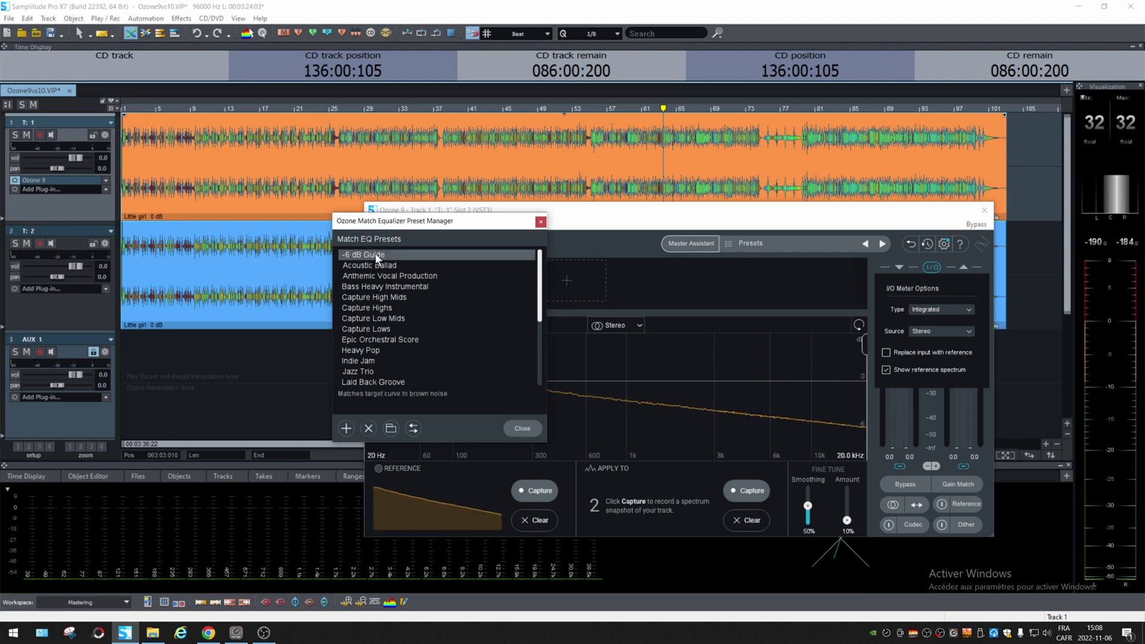
pyautogui.scroll(-4, 450, 337)
pyautogui.scroll(-1, 451, 336)
pyautogui.click(369, 298)
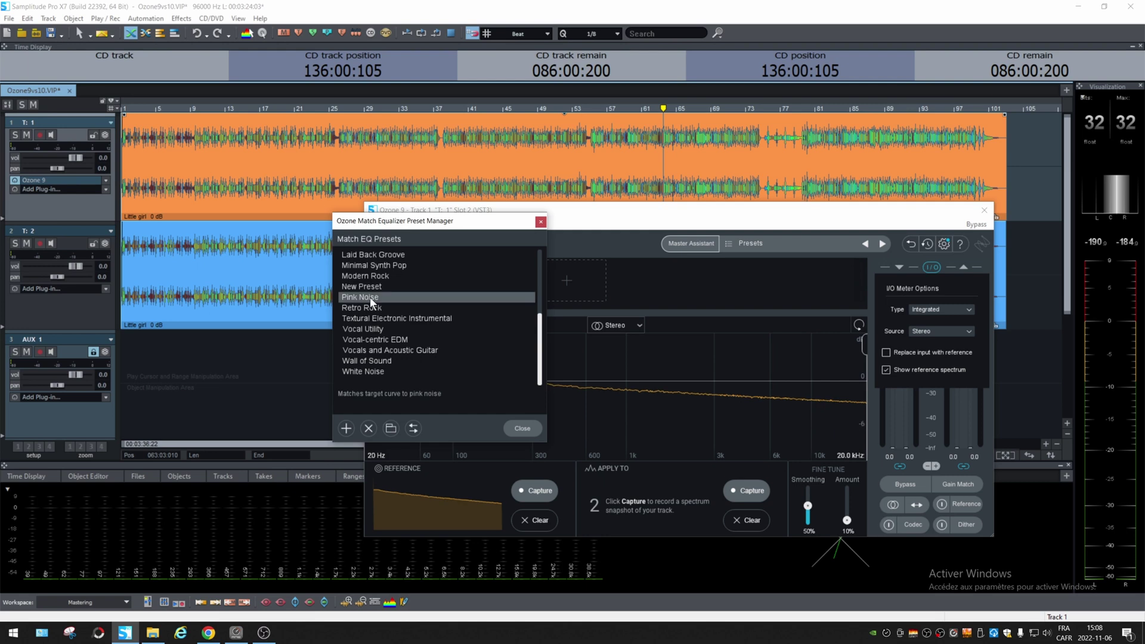
pyautogui.click(367, 374)
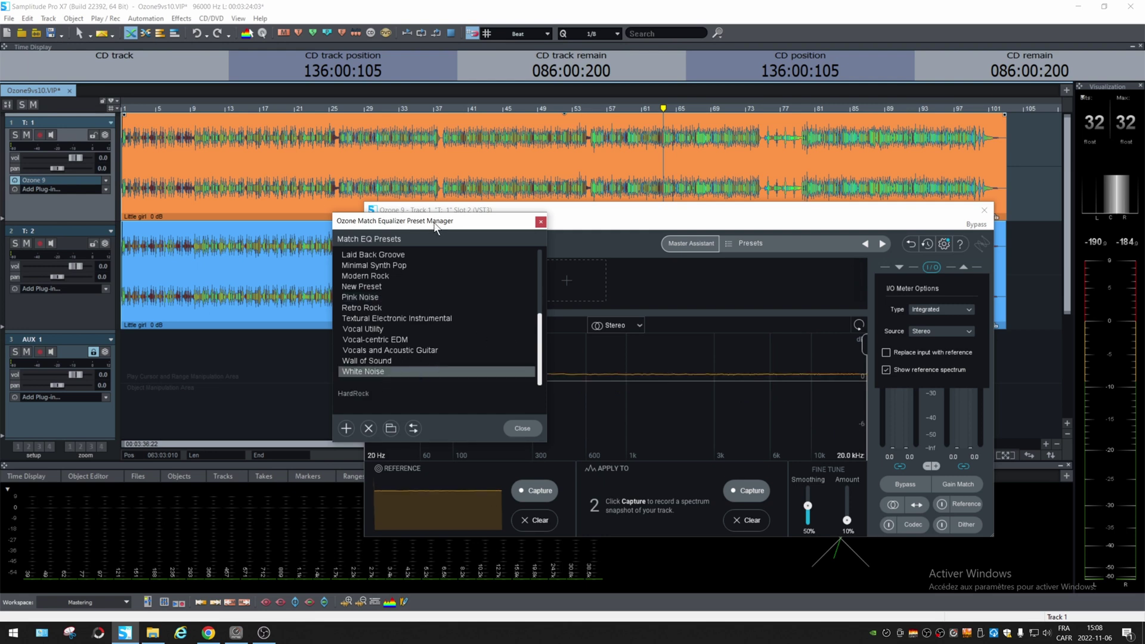
pyautogui.moveTo(433, 224); pyautogui.dragTo(249, 223)
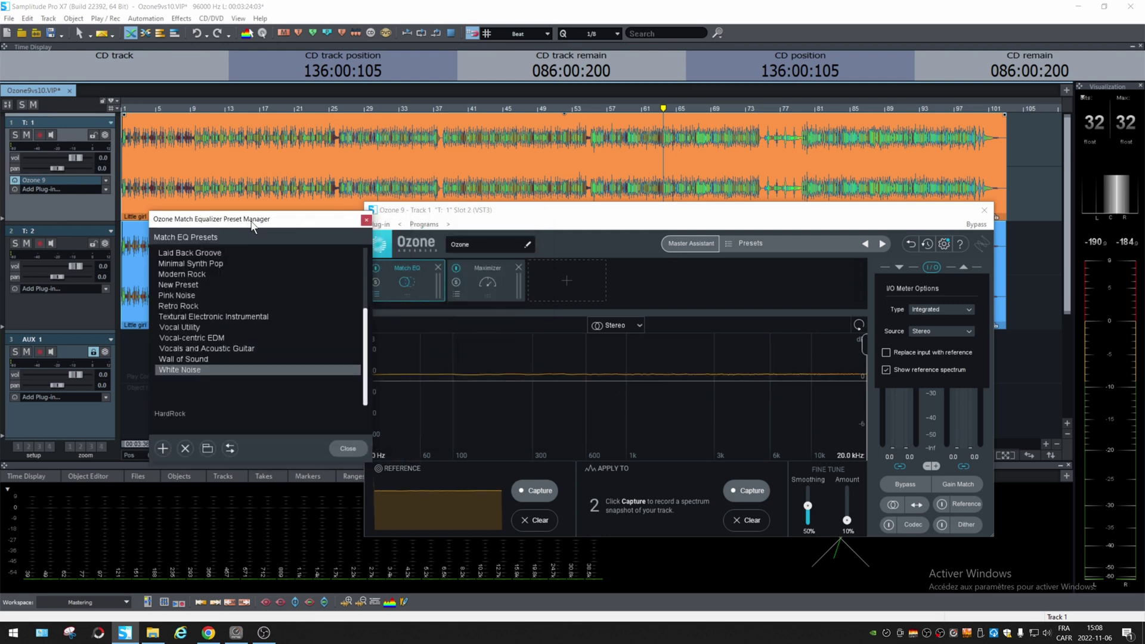
pyautogui.click(184, 296)
pyautogui.scroll(4, 271, 298)
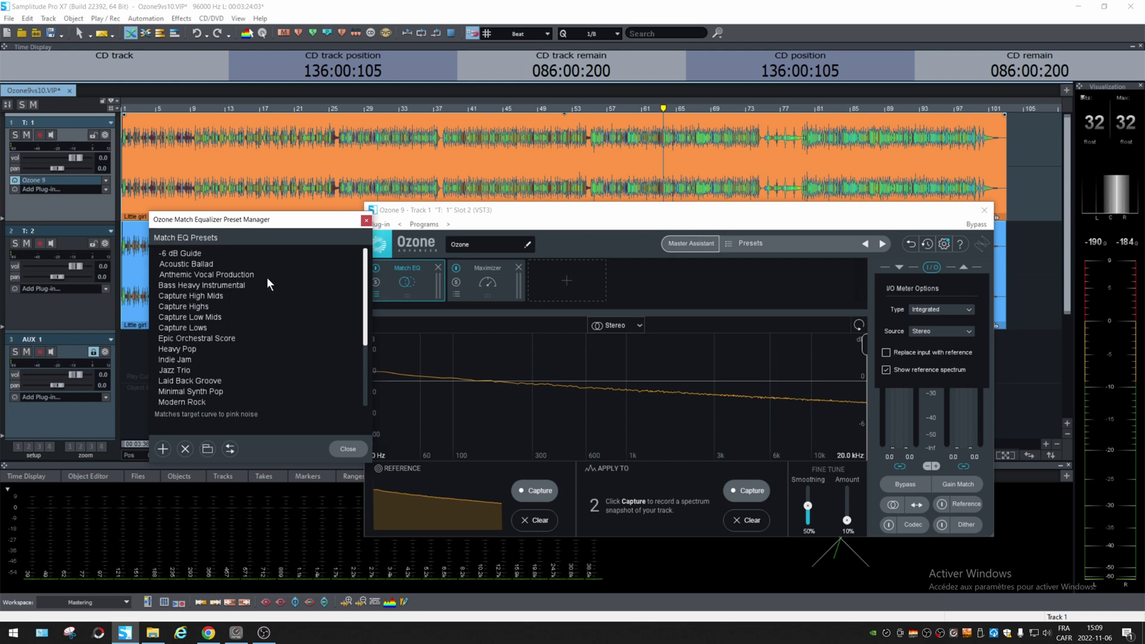
pyautogui.click(191, 253)
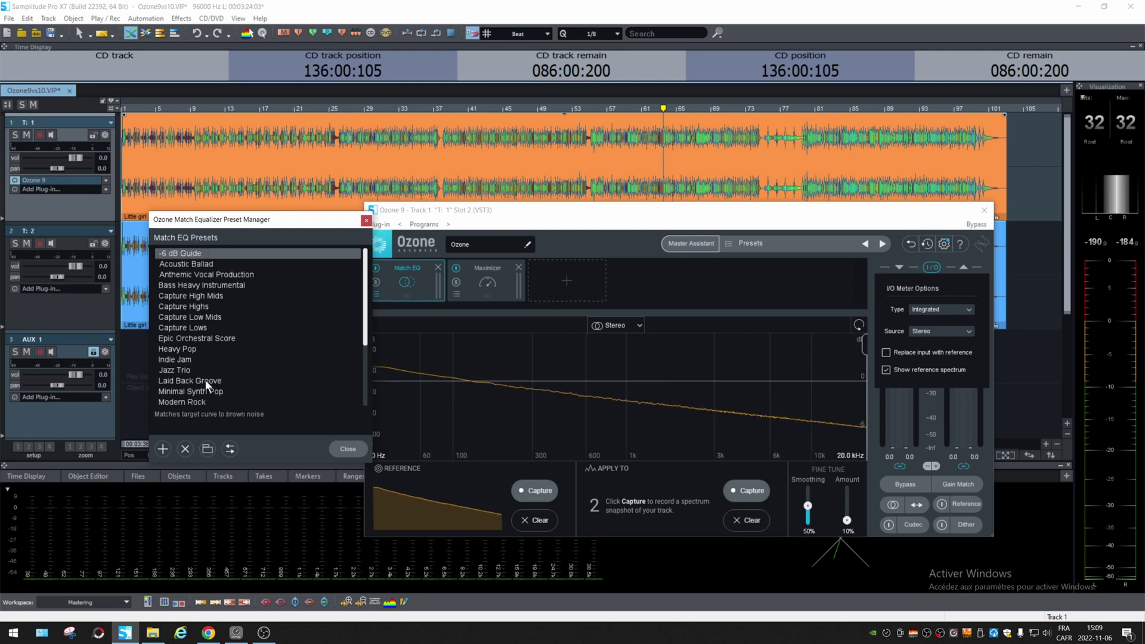
pyautogui.scroll(-3, 212, 370)
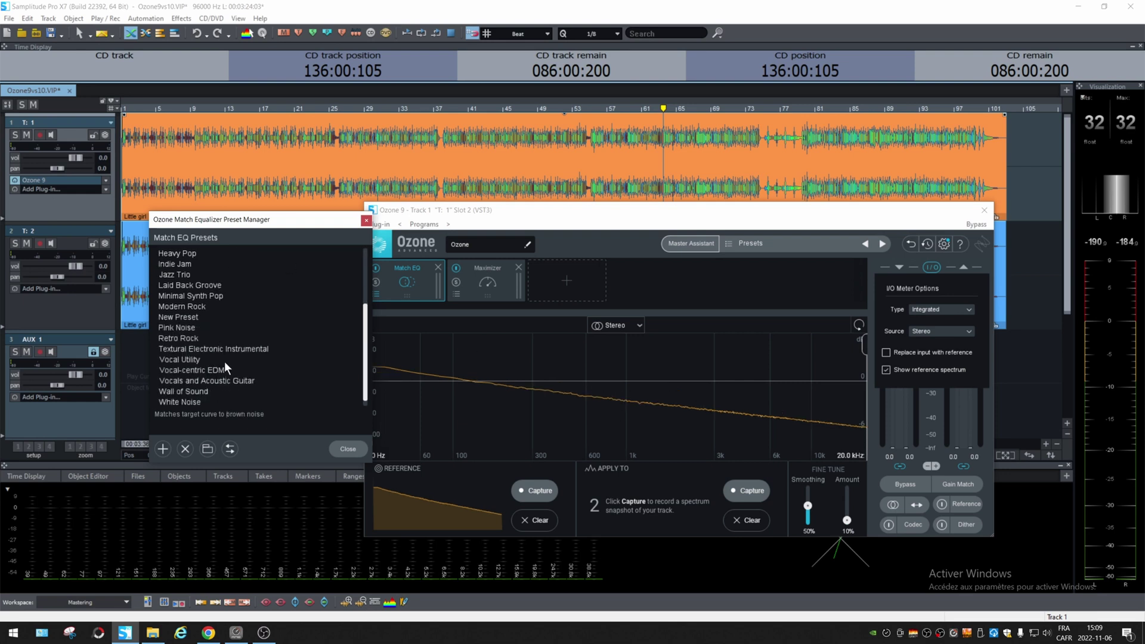
pyautogui.click(178, 329)
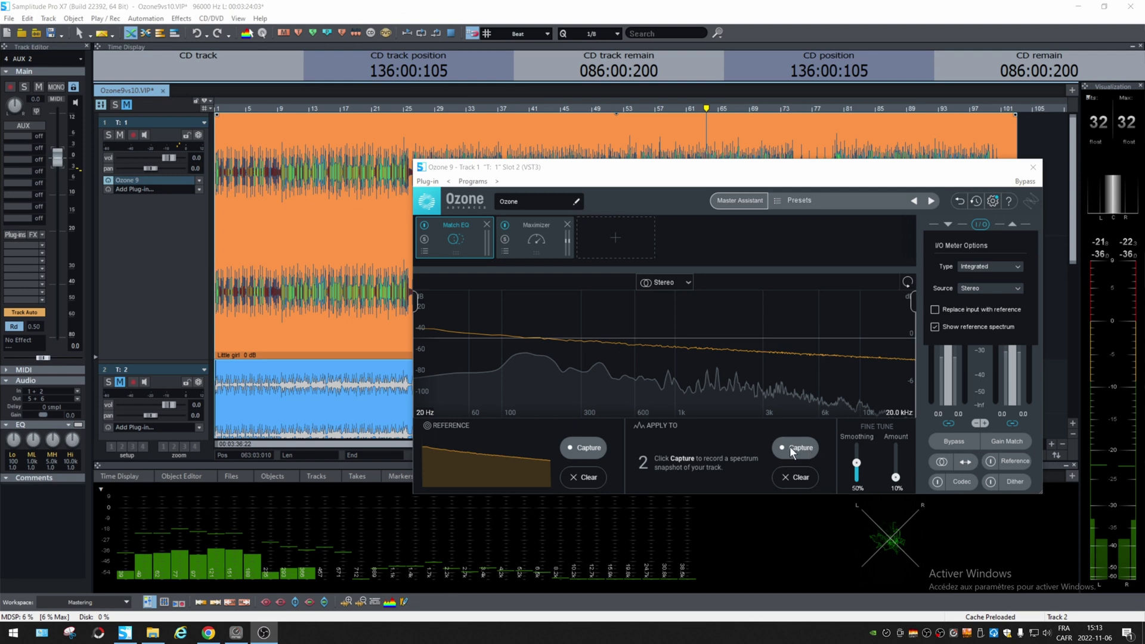
# Capture Track 1's spectrum as the Match EQ Apply To snapshot, including playback from about bar 87, and stop the capture.
pyautogui.click(798, 447)
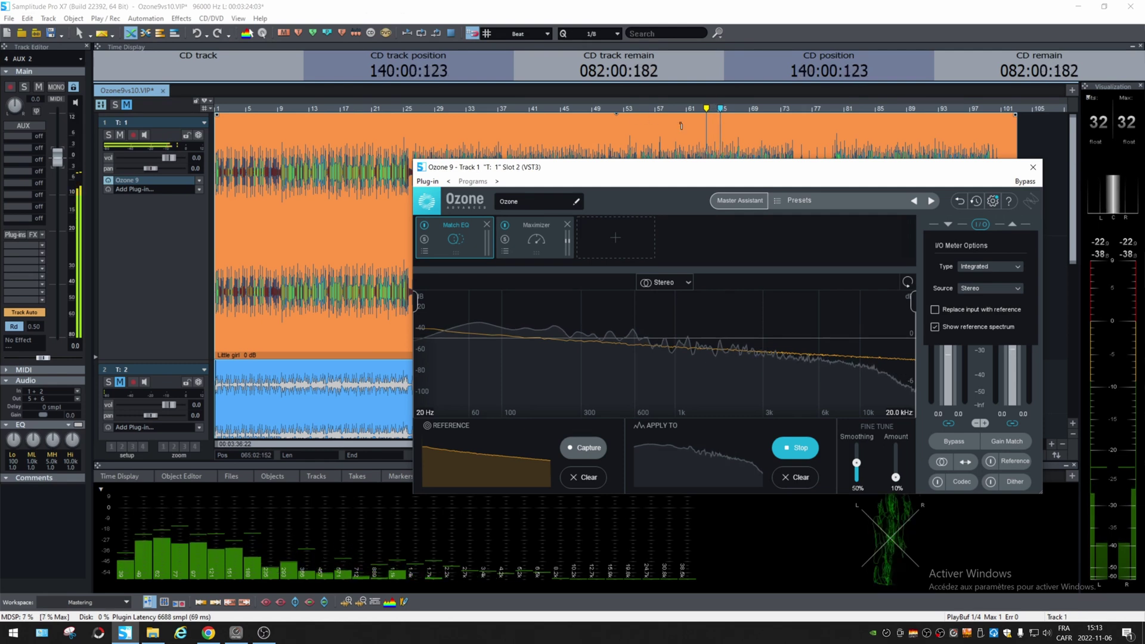
pyautogui.moveTo(802, 169); pyautogui.dragTo(671, 223)
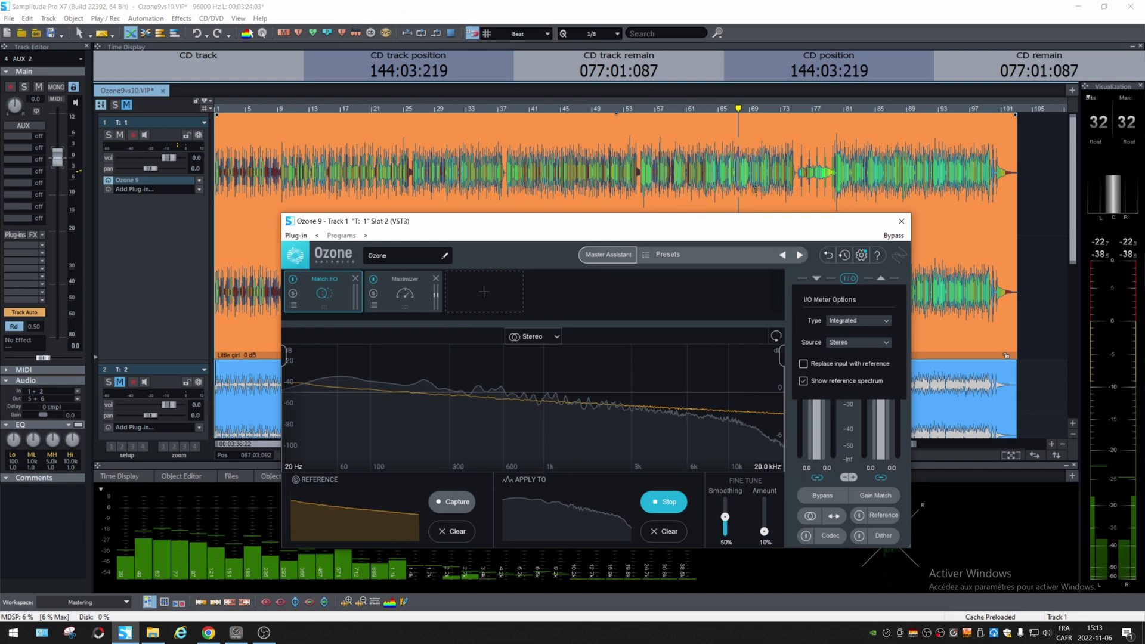
pyautogui.click(895, 164)
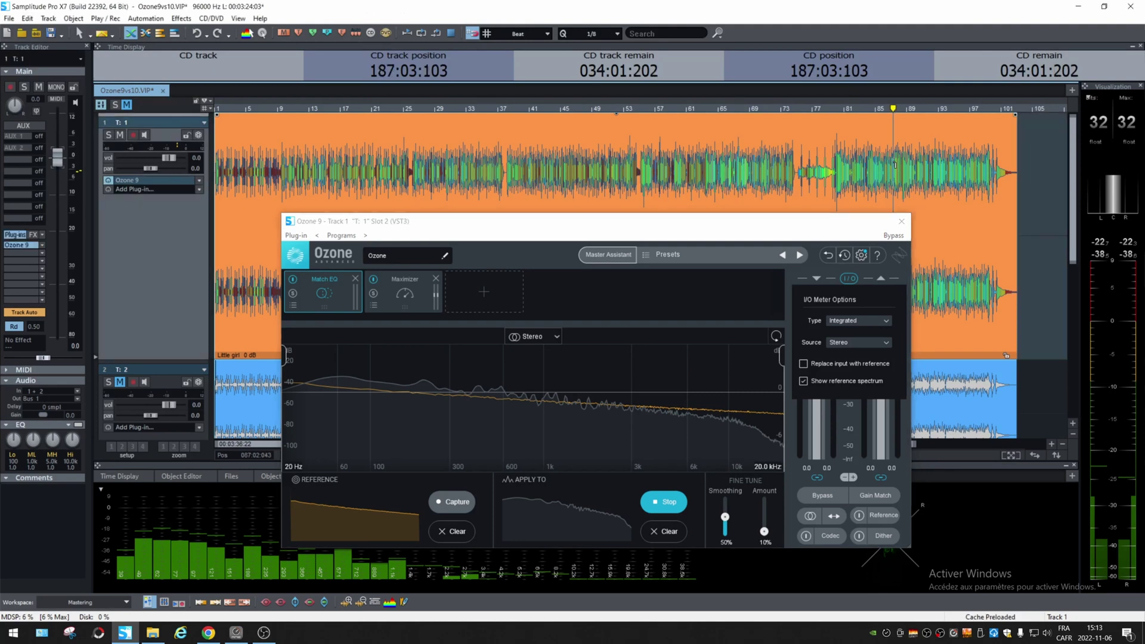
pyautogui.press('space')
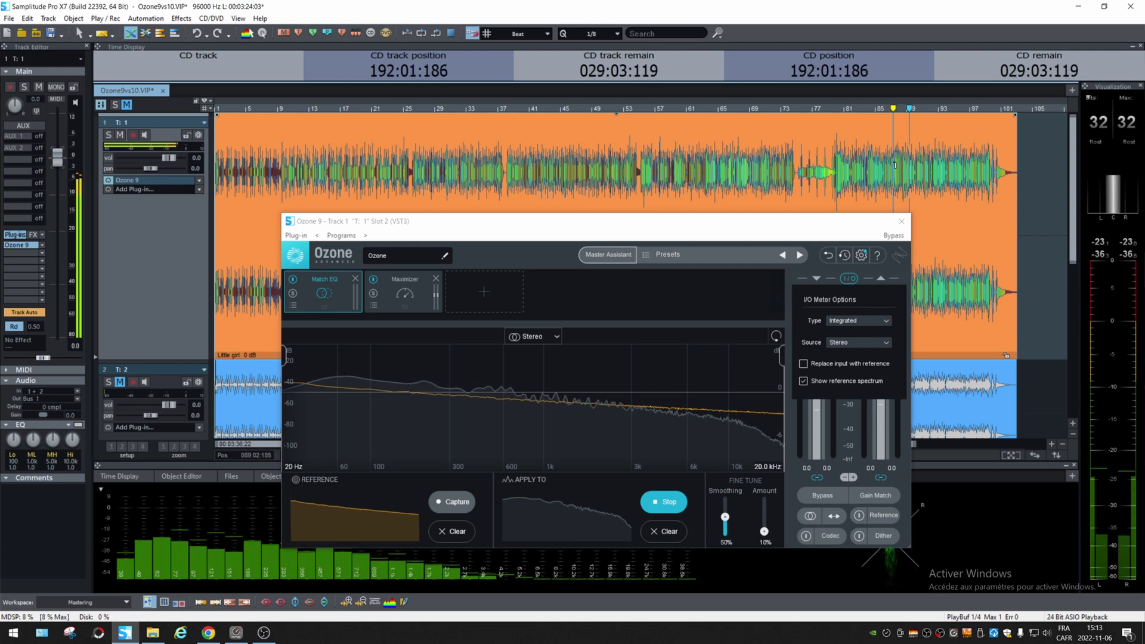
pyautogui.press('space')
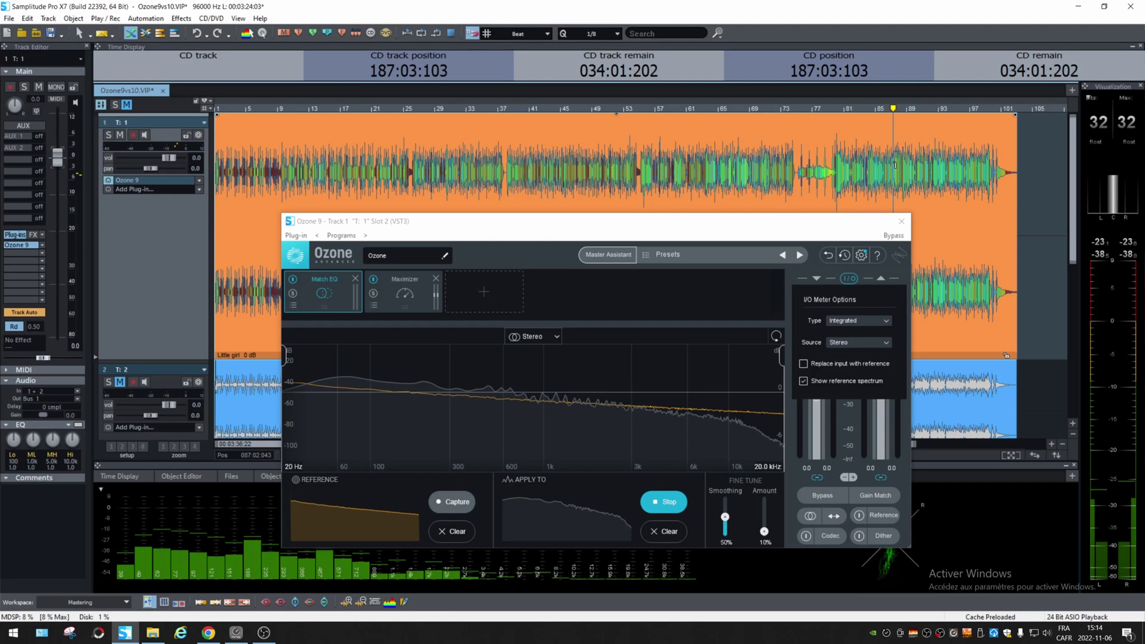
pyautogui.click(671, 502)
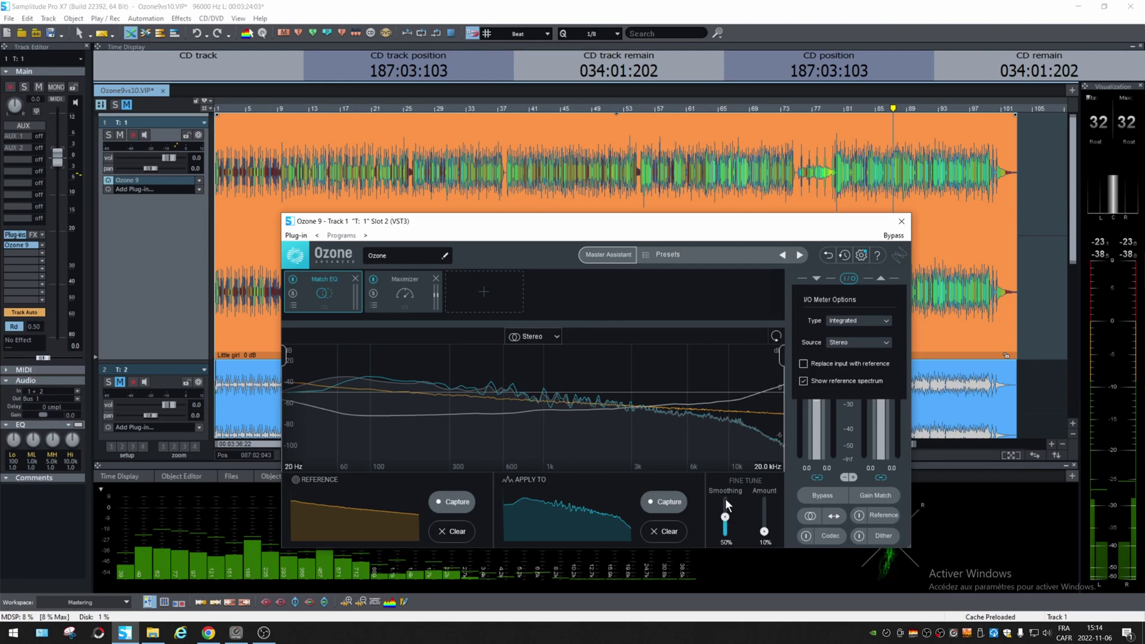
# Set the Match EQ smoothing to 10% and audition Track 1 from about bar 63.
pyautogui.moveTo(724, 516); pyautogui.dragTo(728, 536)
pyautogui.press('space')
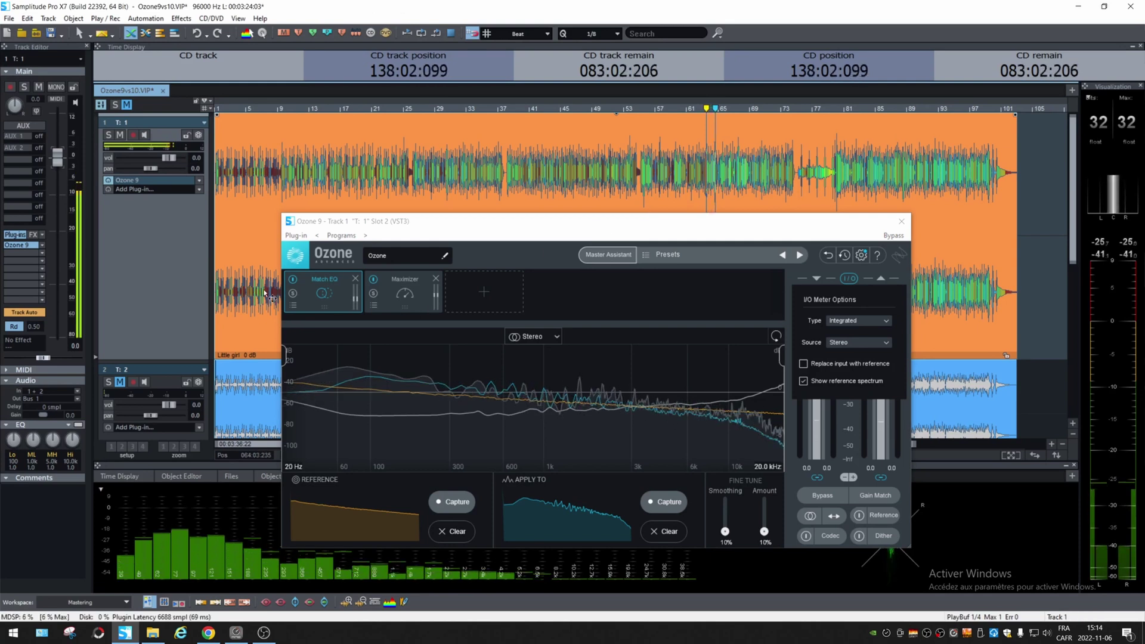
pyautogui.press('space')
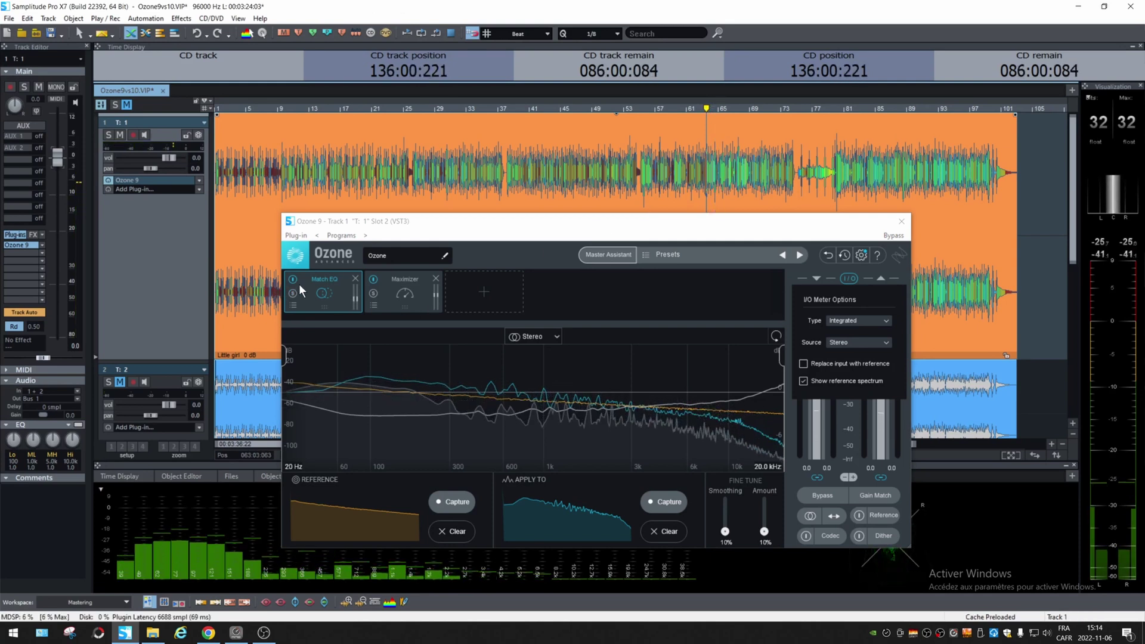
# Compare playback with Match EQ bypassed and enabled, leaving it enabled, and close the I/O meter options.
pyautogui.press('space')
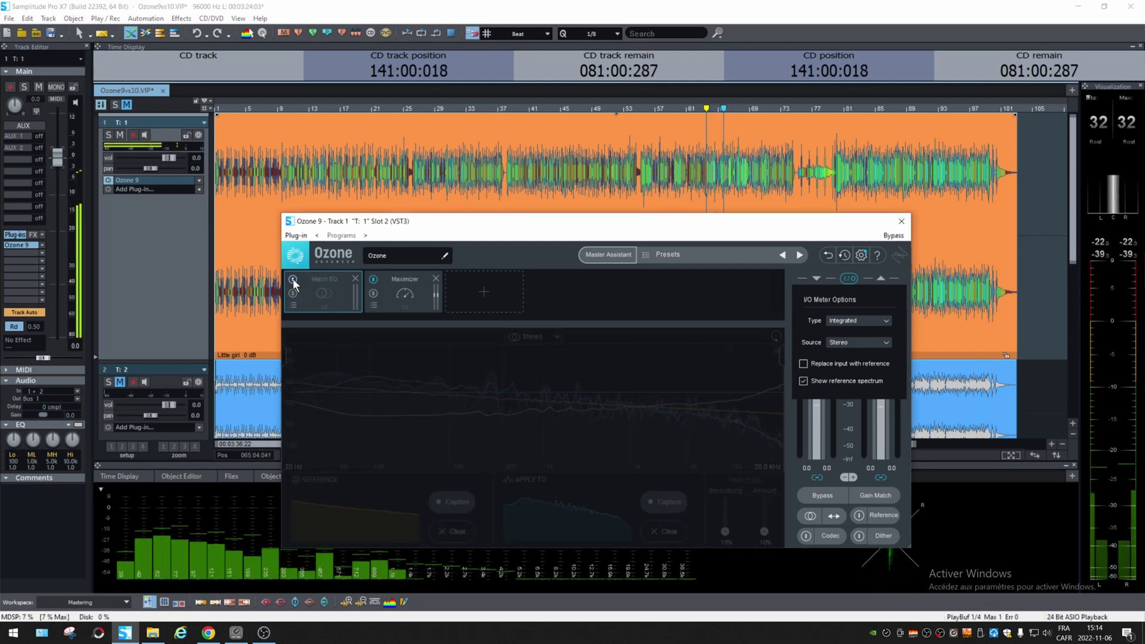
pyautogui.click(292, 279)
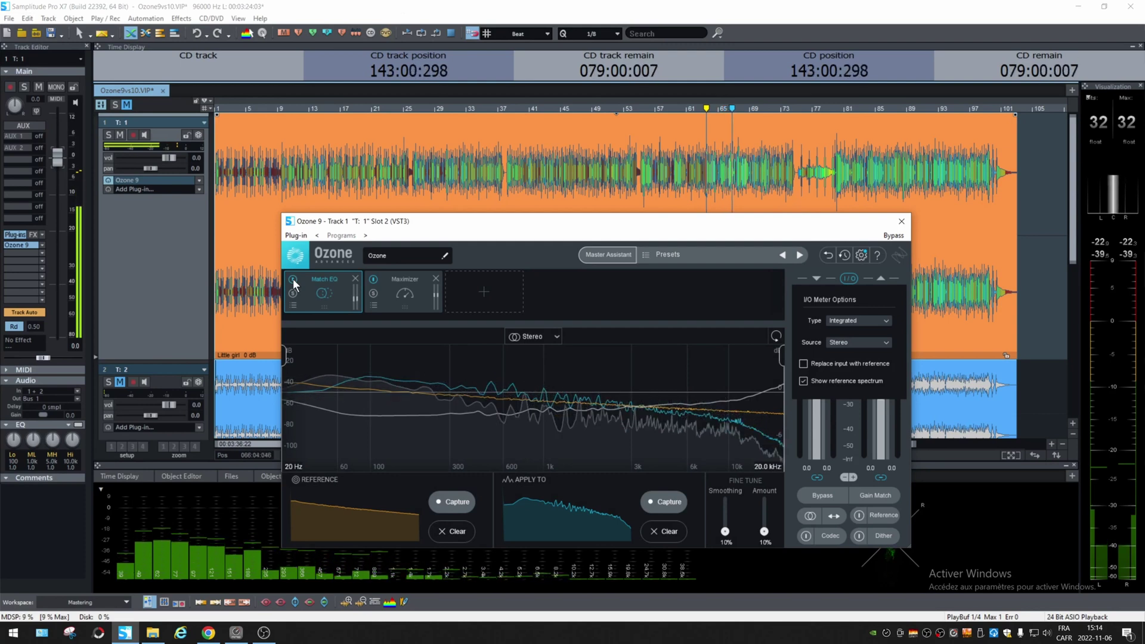
pyautogui.press('space')
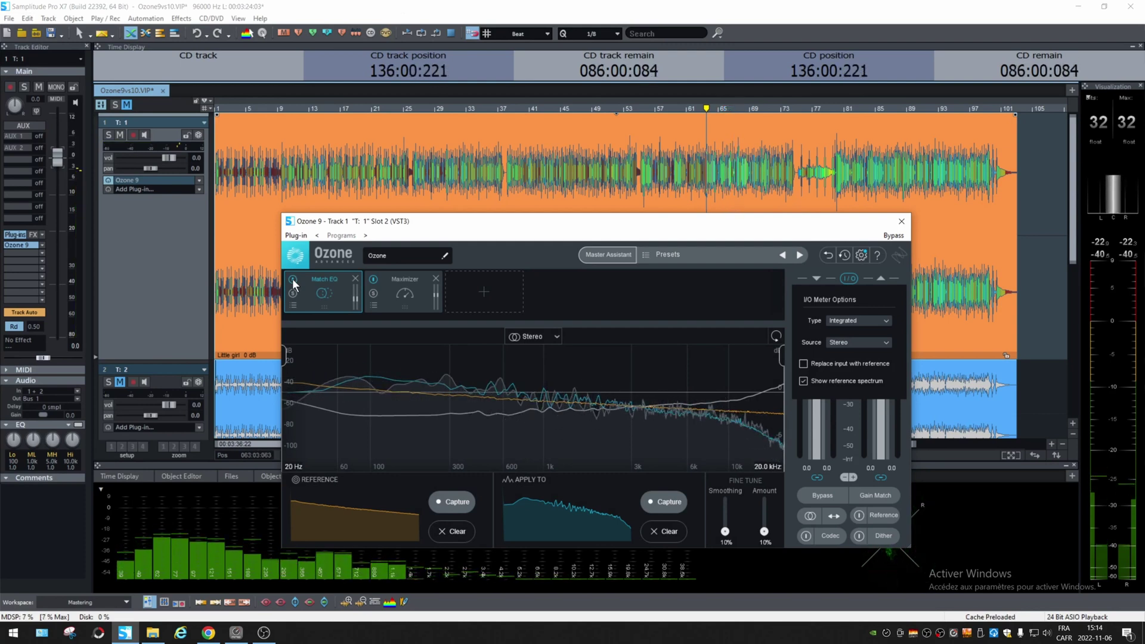
pyautogui.click(598, 298)
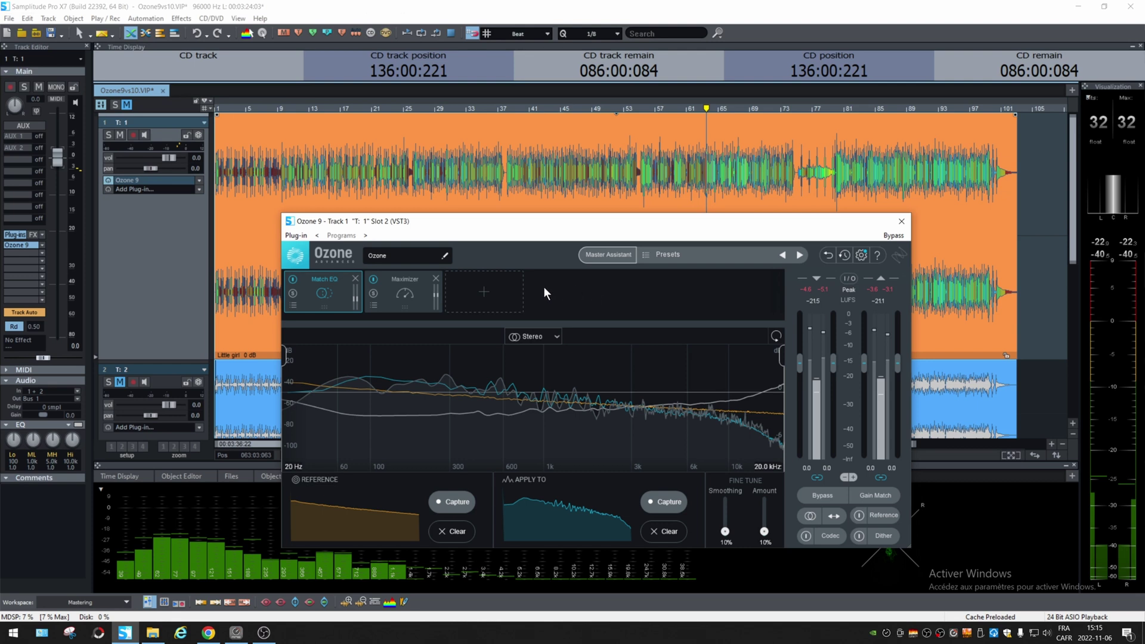
# Add a Dynamics module between Match EQ and Maximizer and switch it to Mid/Side processing.
pyautogui.click(484, 292)
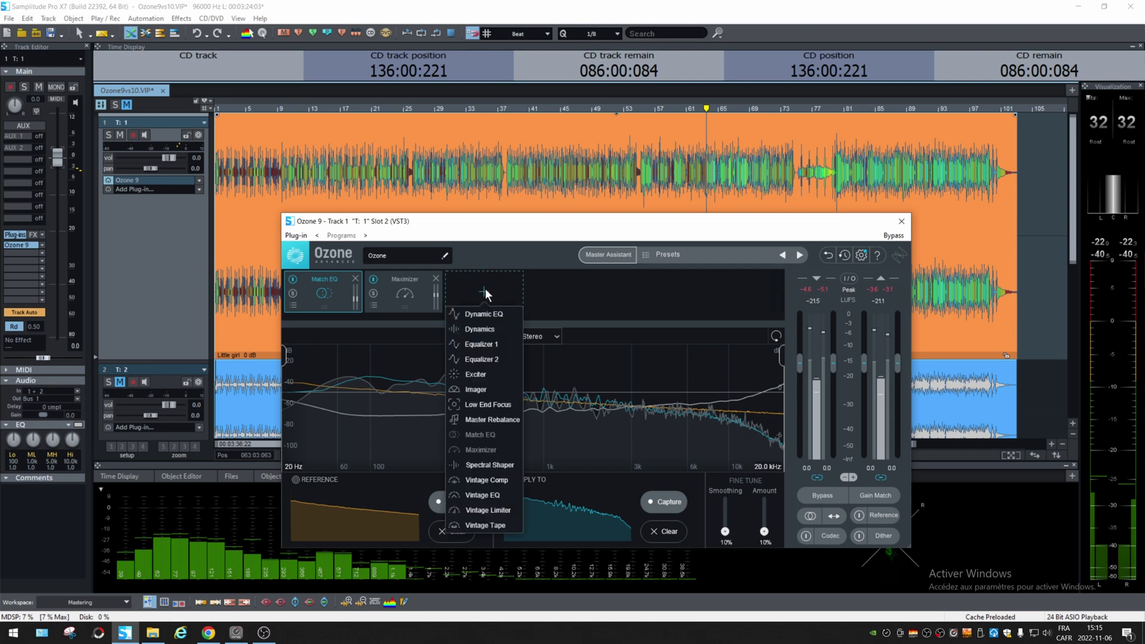
pyautogui.click(483, 328)
pyautogui.moveTo(501, 296); pyautogui.dragTo(416, 296)
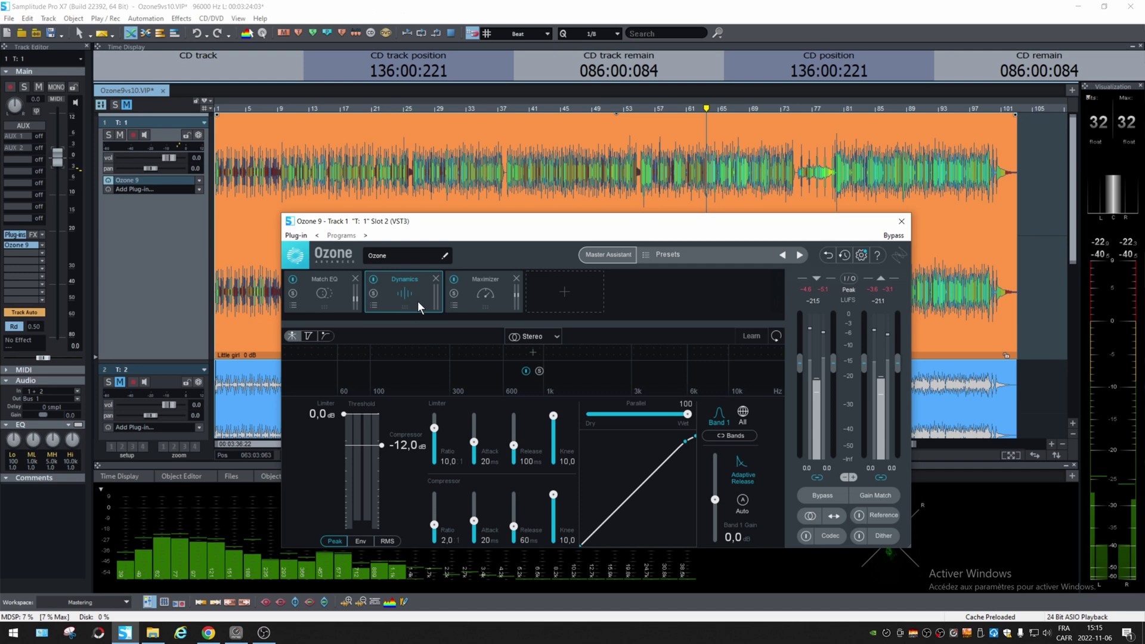
pyautogui.click(556, 337)
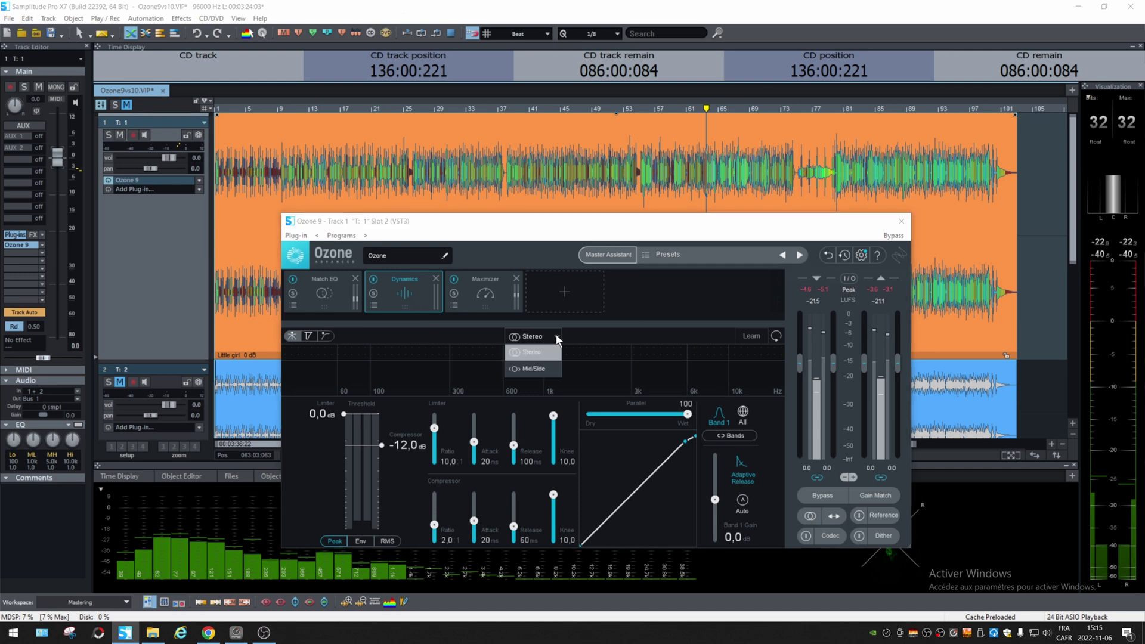
pyautogui.click(546, 369)
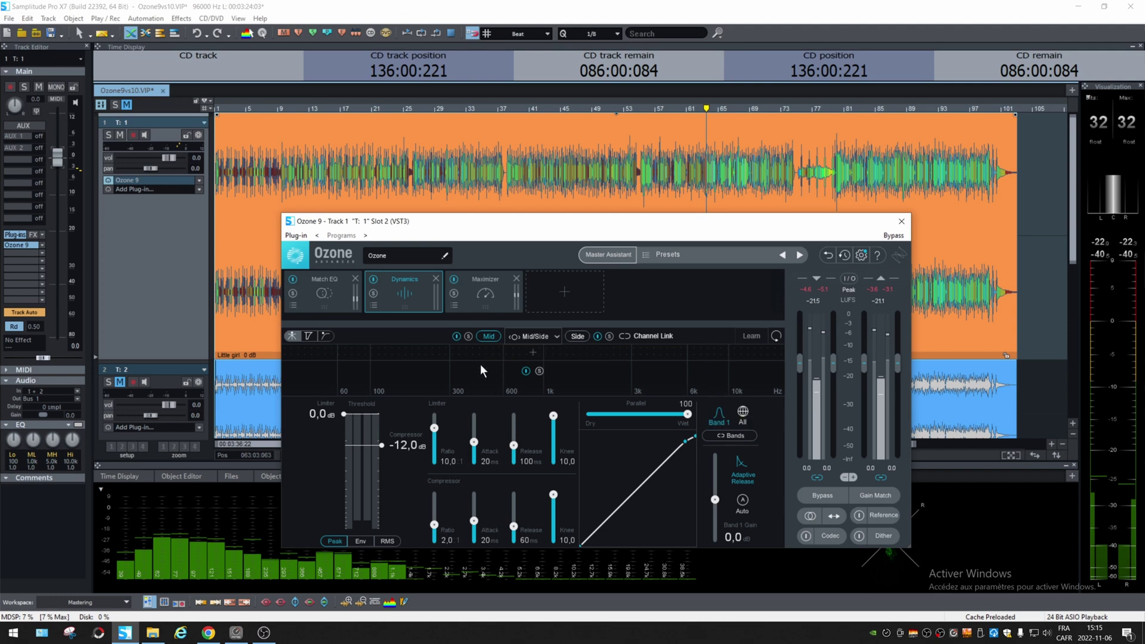
# Split the Dynamics spectrum into four bands with crossovers just below 200 Hz, at 1.5 kHz and just below 6 kHz.
pyautogui.click(406, 348)
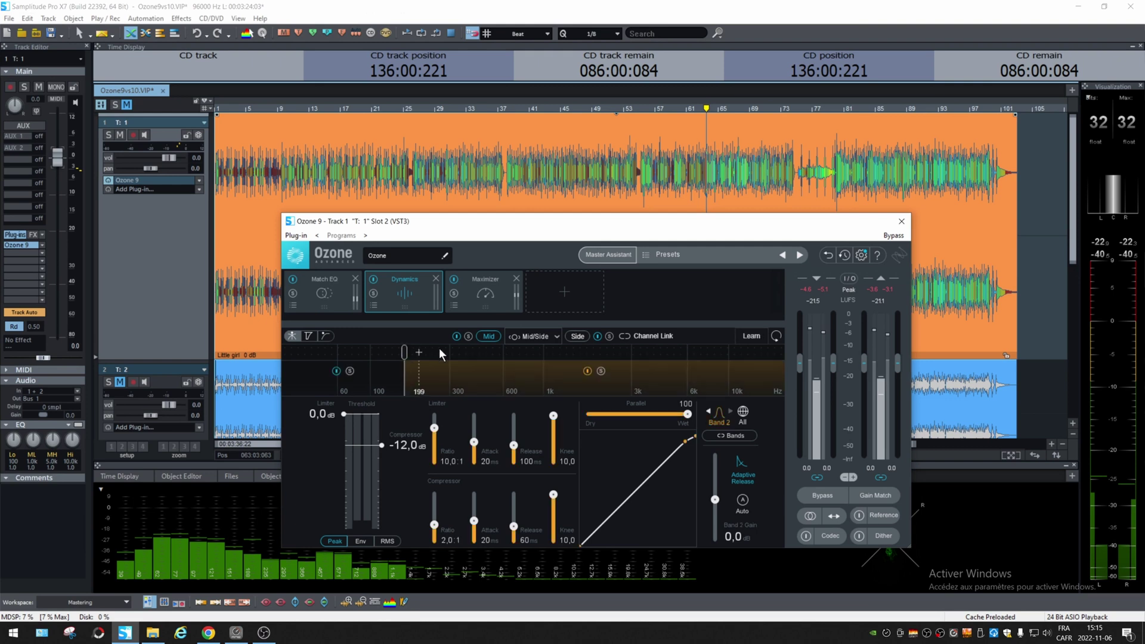
pyautogui.click(584, 353)
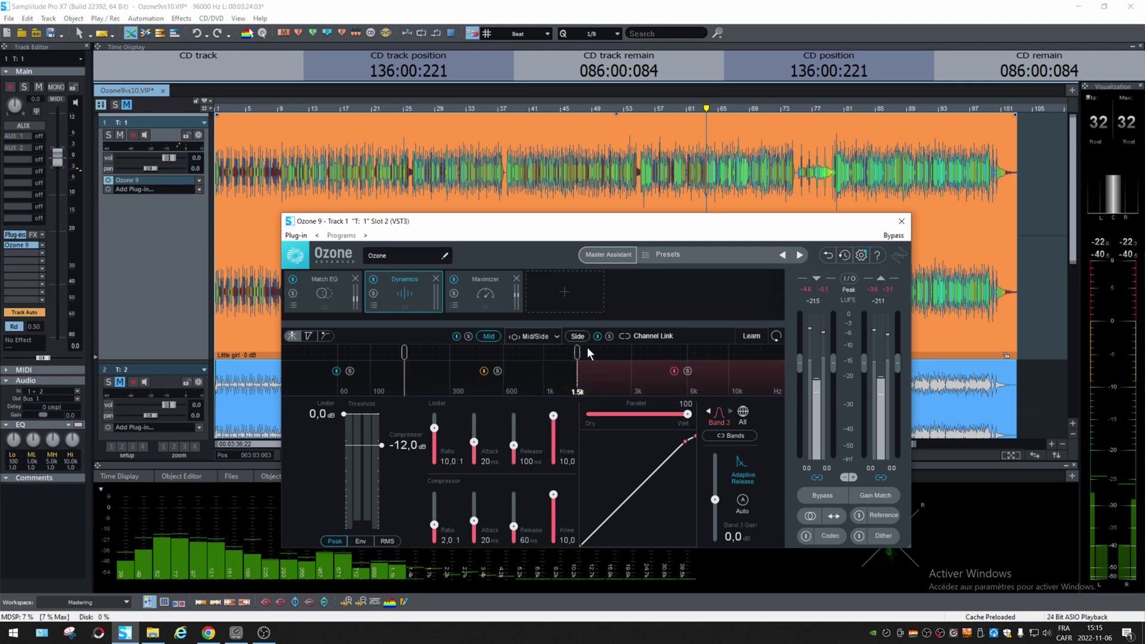
pyautogui.click(680, 351)
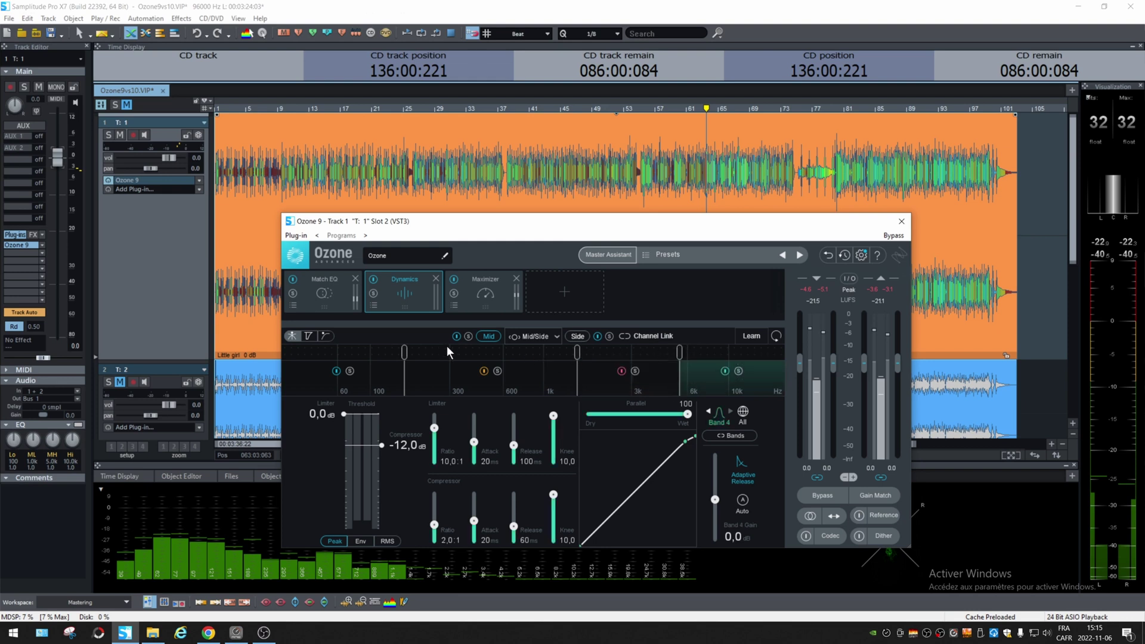
pyautogui.moveTo(406, 352); pyautogui.dragTo(403, 352)
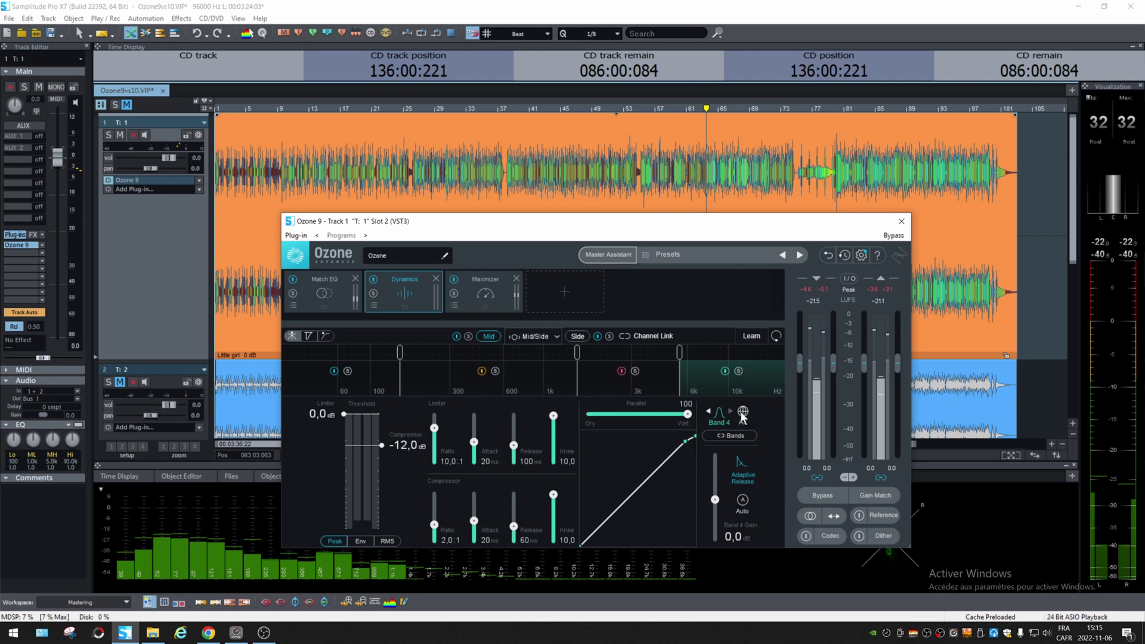
# Show all Dynamics bands, link them, and lower the Mid compressor threshold to -19.4 dB during playback.
pyautogui.click(735, 436)
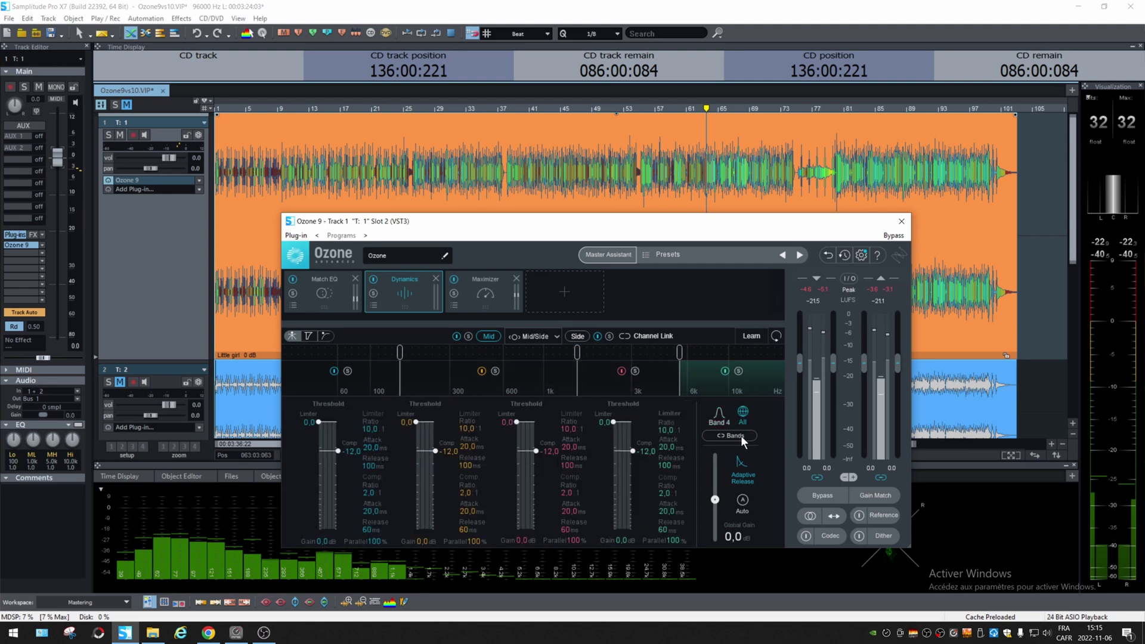
pyautogui.click(741, 437)
pyautogui.press('space')
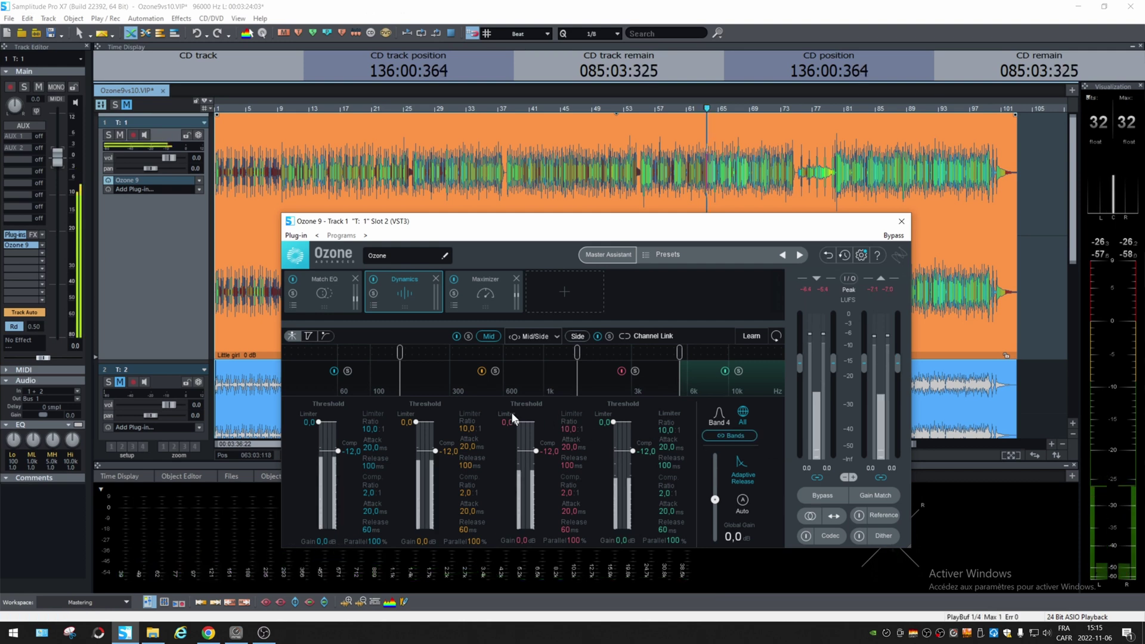
pyautogui.moveTo(435, 450); pyautogui.dragTo(430, 461)
pyautogui.press('space')
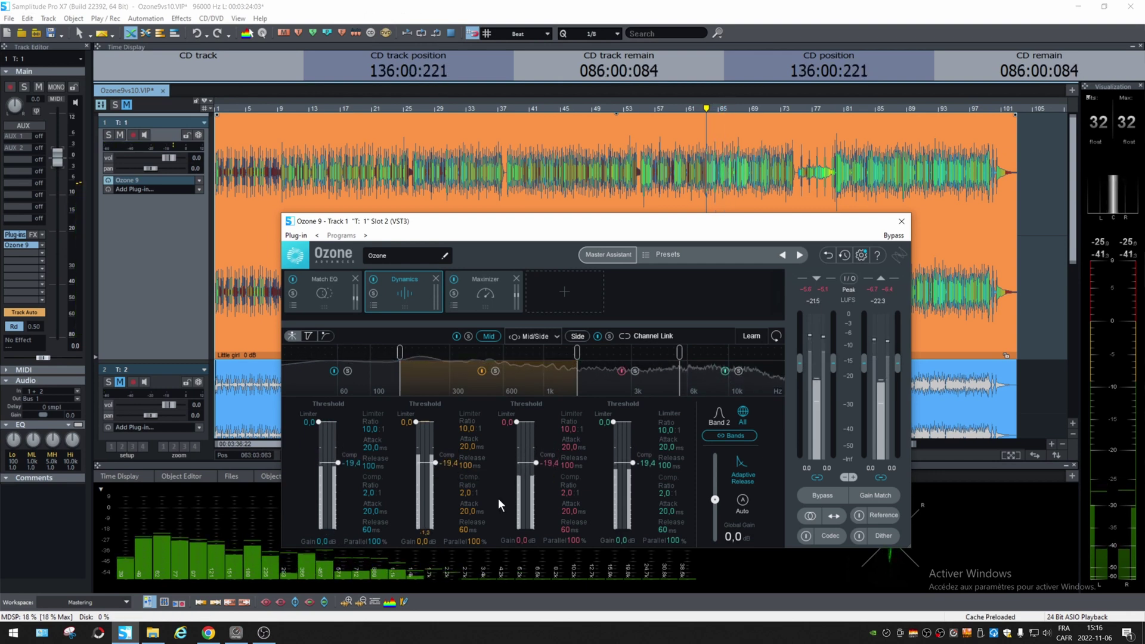
# Set the Mid channel's compressor attack to 30 ms across the linked bands.
pyautogui.click(467, 514)
pyautogui.write('30')
pyautogui.press('Return')
# Lower the Side channel's compressor threshold to -31.8 dB on all linked bands during playback.
pyautogui.click(569, 335)
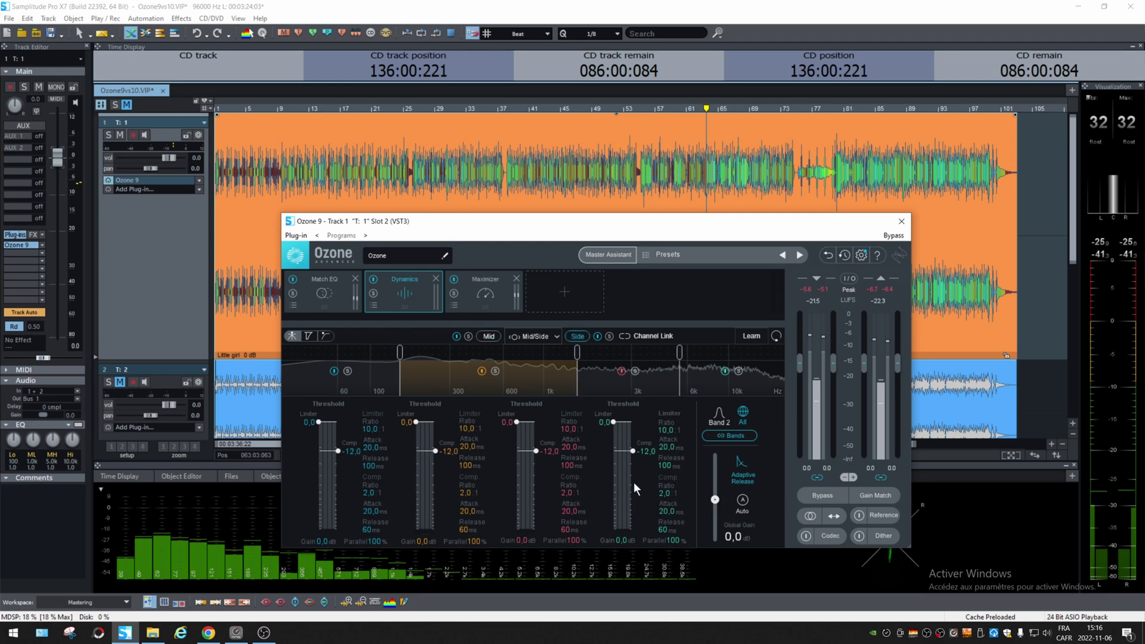
pyautogui.press('space')
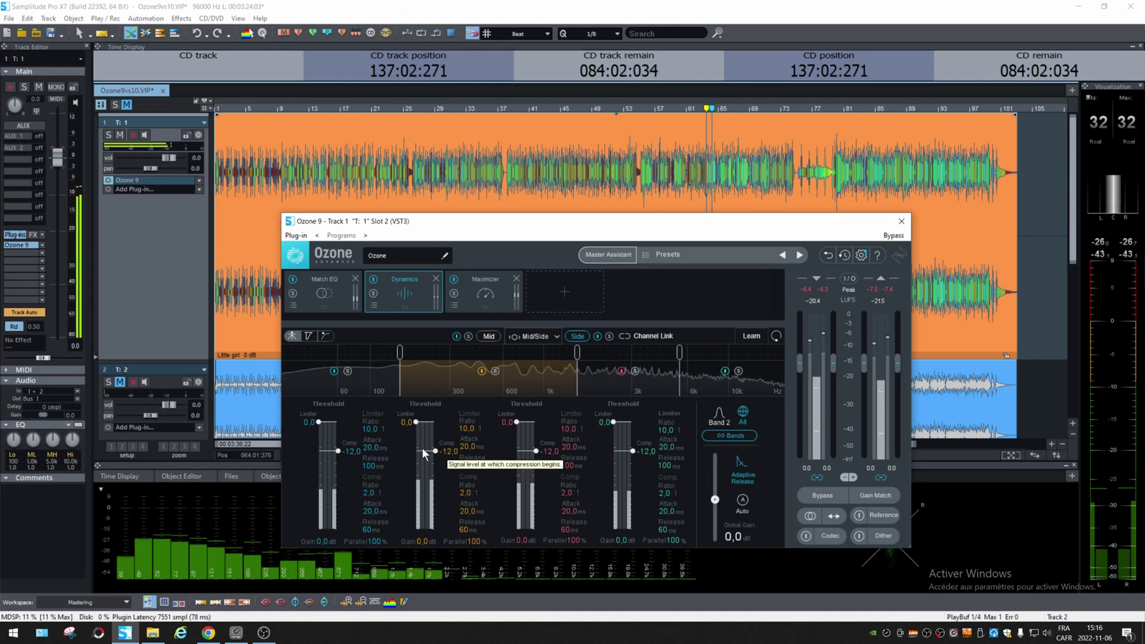
pyautogui.moveTo(434, 450); pyautogui.dragTo(435, 477)
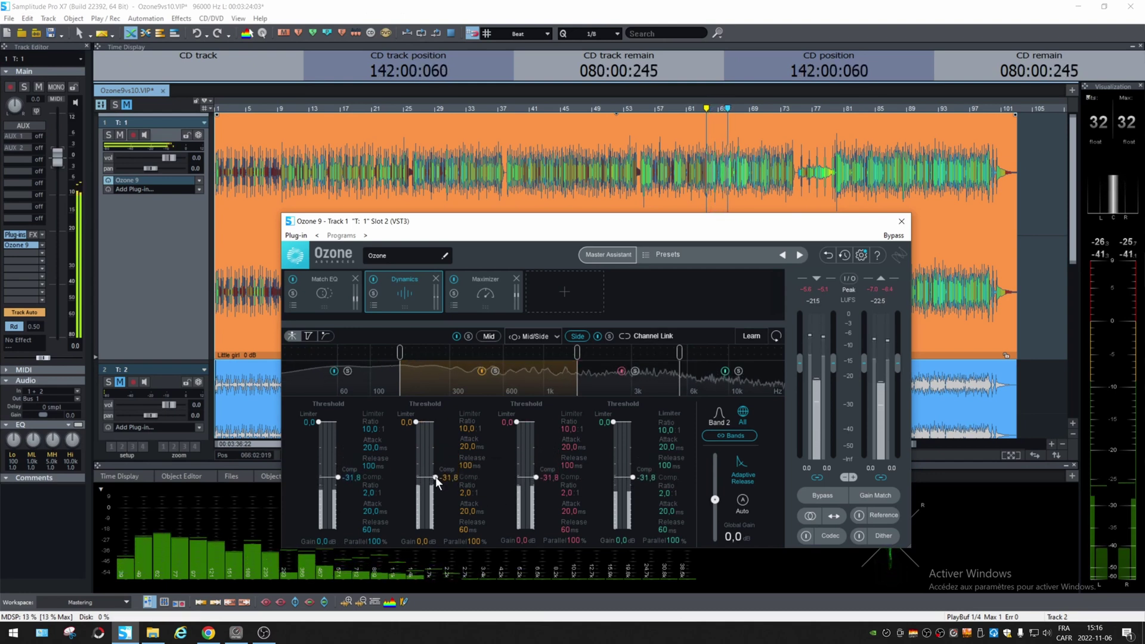
pyautogui.press('space')
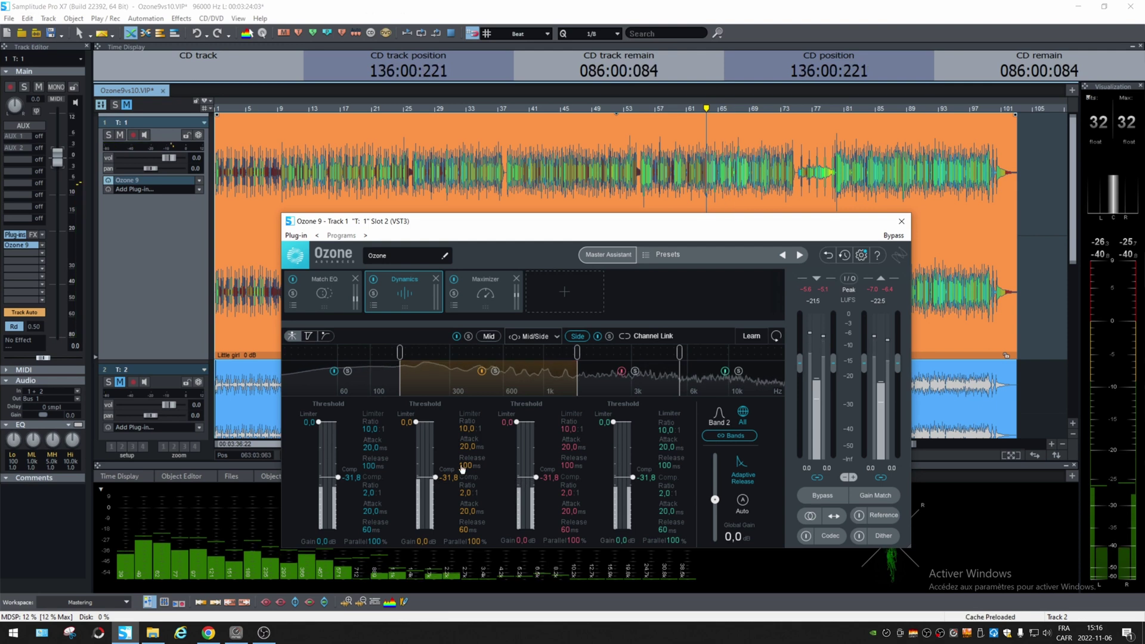
# Set the gain of the linked Side bands to 3 dB while auditioning Track 1.
pyautogui.press('space')
pyautogui.click(422, 541)
pyautogui.write('3')
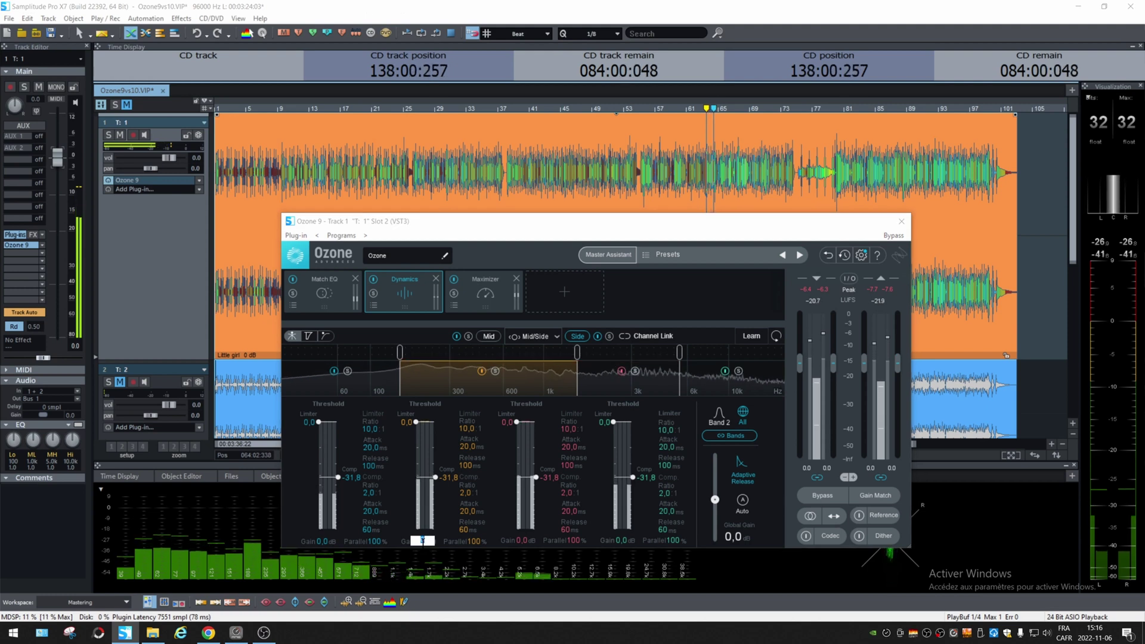
pyautogui.press('Return')
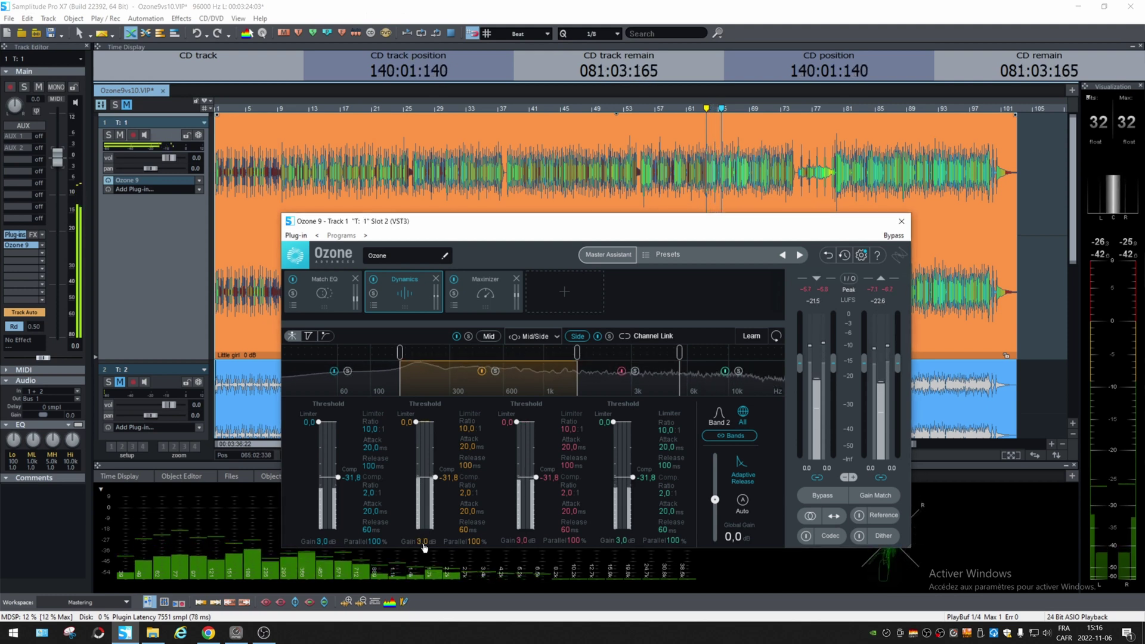
pyautogui.press('space')
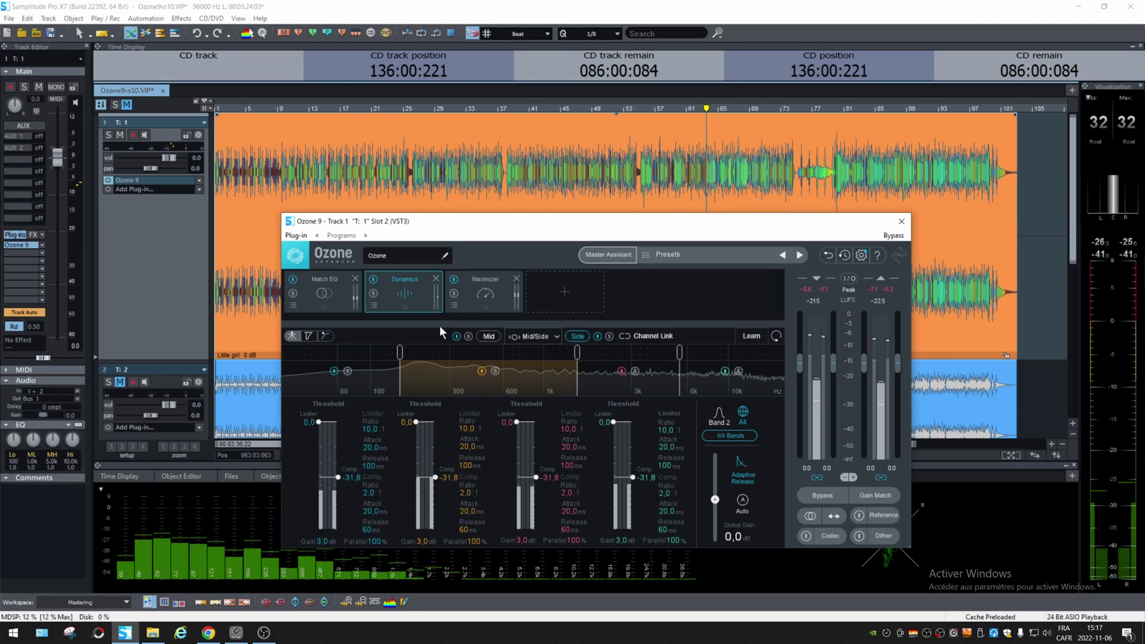
# Compare Track 1's playback with the Dynamics module bypassed and enabled, leaving it enabled.
pyautogui.press('space')
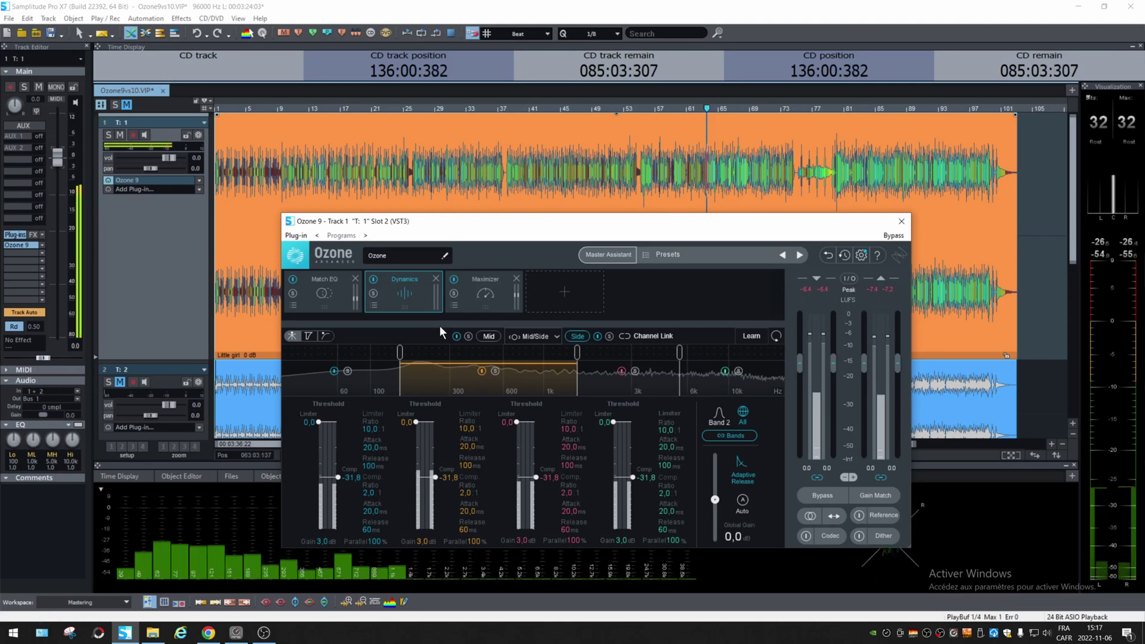
pyautogui.click(374, 280)
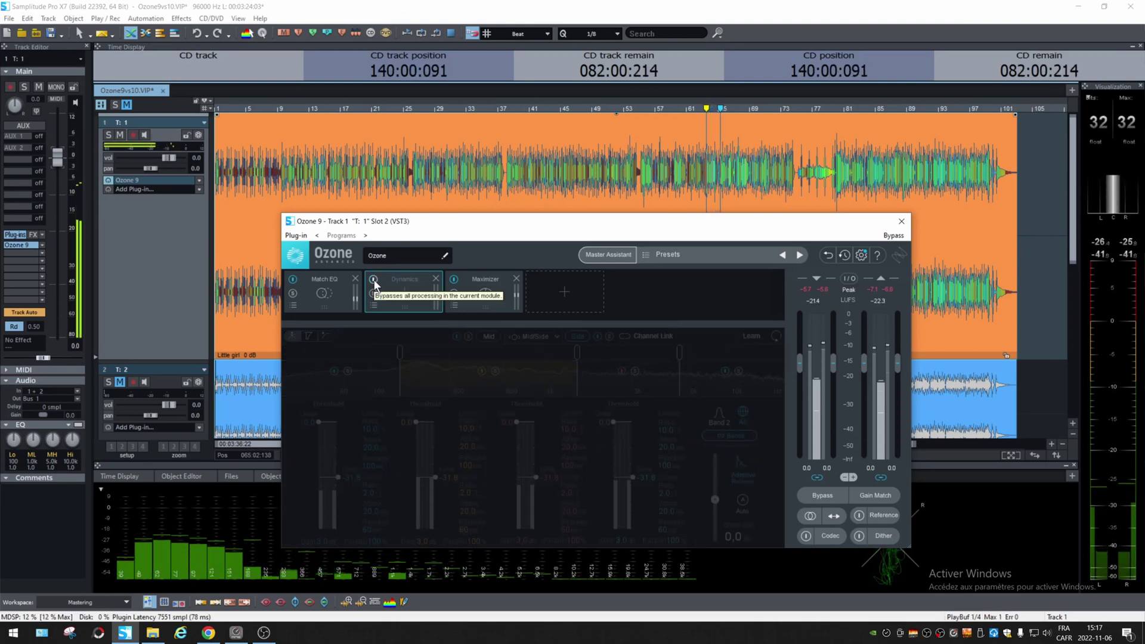
pyautogui.click(373, 279)
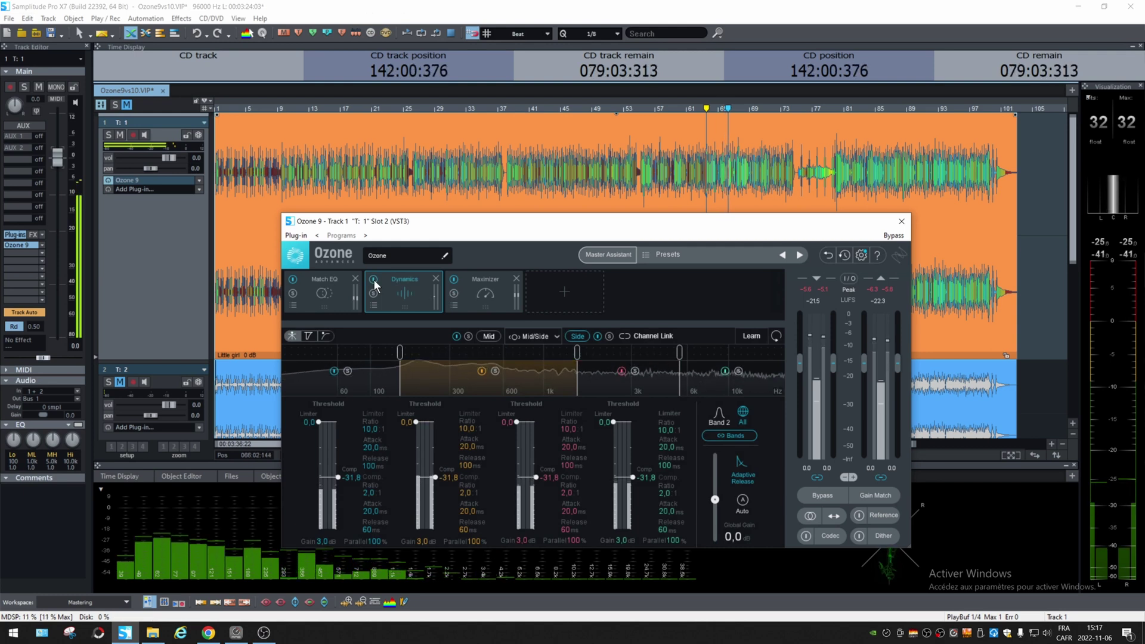
pyautogui.press('space')
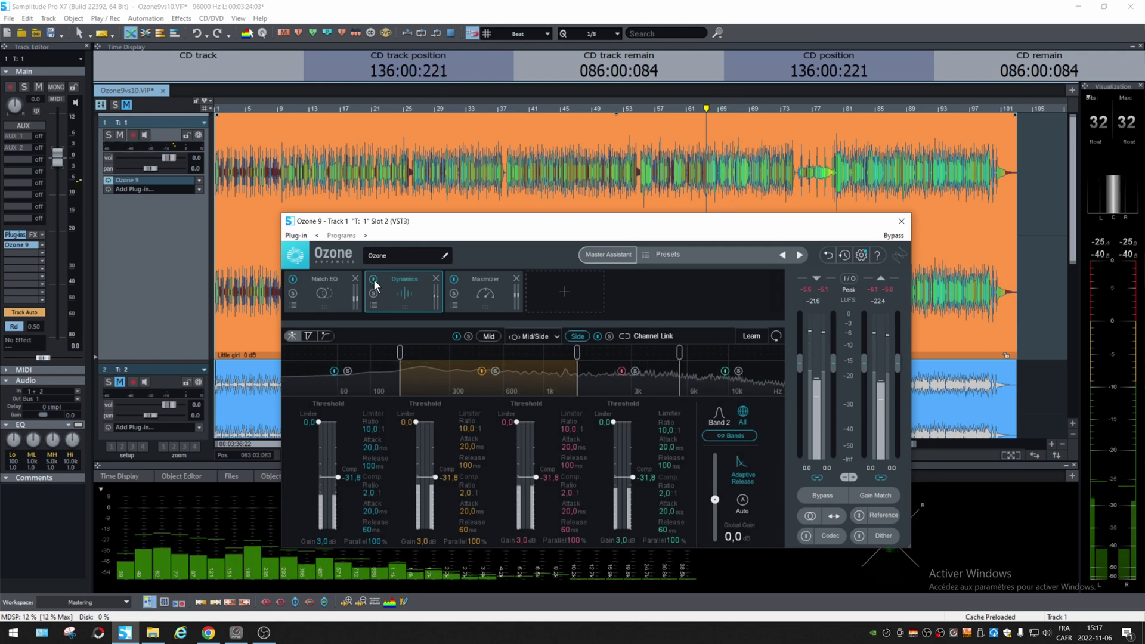
# Add a Vintage Comp module and place it between Dynamics and Maximizer.
pyautogui.click(566, 292)
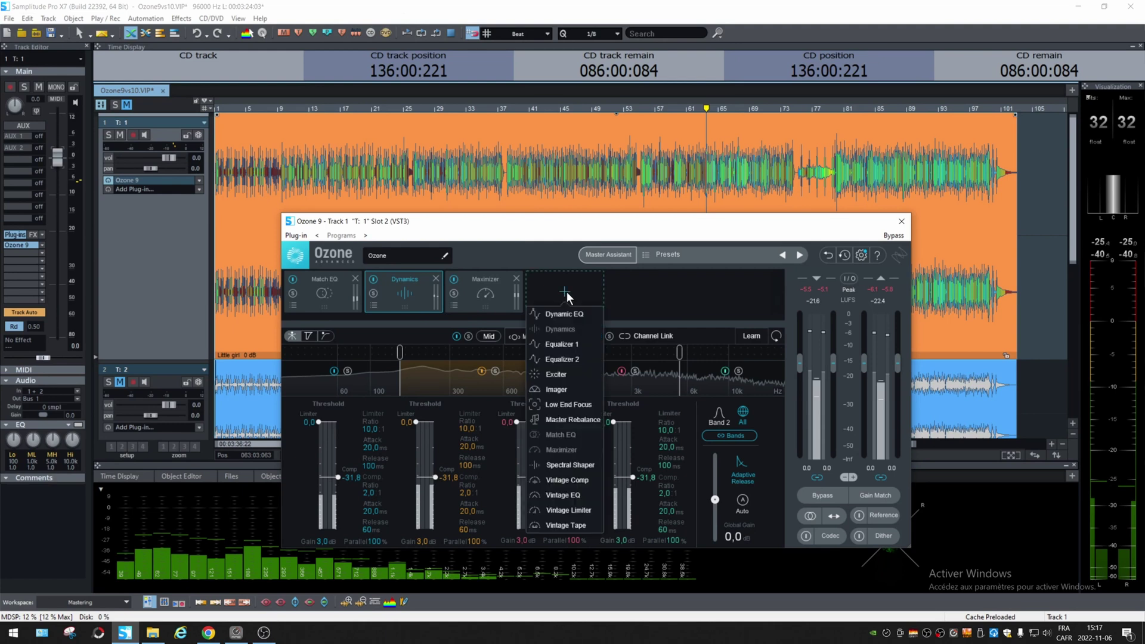
pyautogui.click(569, 480)
pyautogui.moveTo(572, 305); pyautogui.dragTo(479, 295)
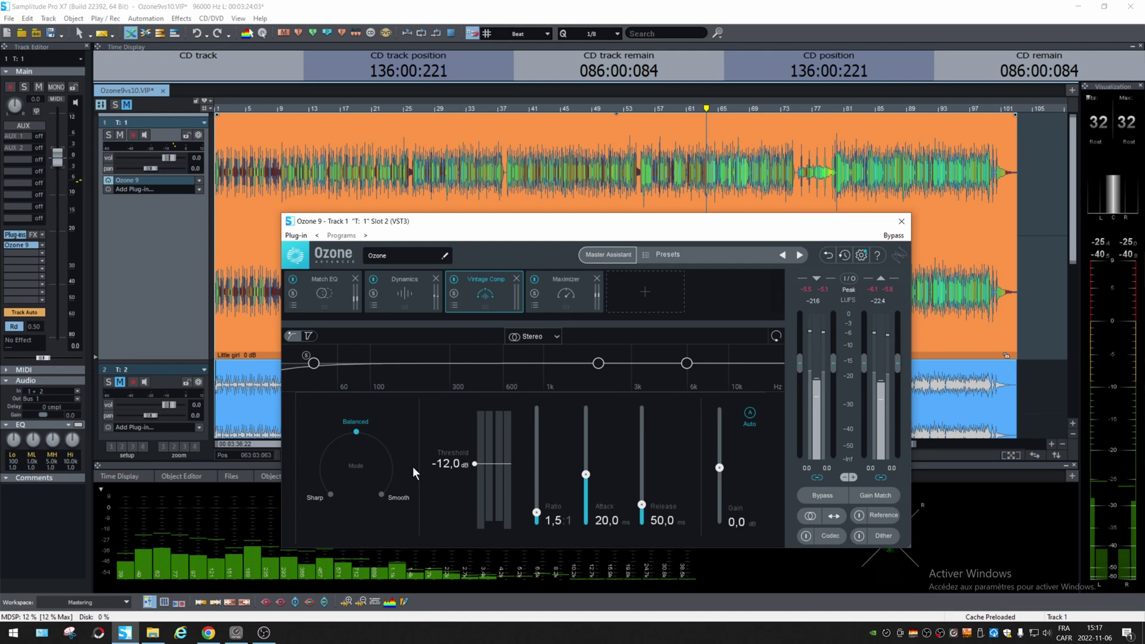
# Lower the Vintage Comp threshold to -22 dB during playback, with the gain reduction trace shown.
pyautogui.press('space')
pyautogui.moveTo(474, 465); pyautogui.dragTo(481, 477)
pyautogui.click(308, 335)
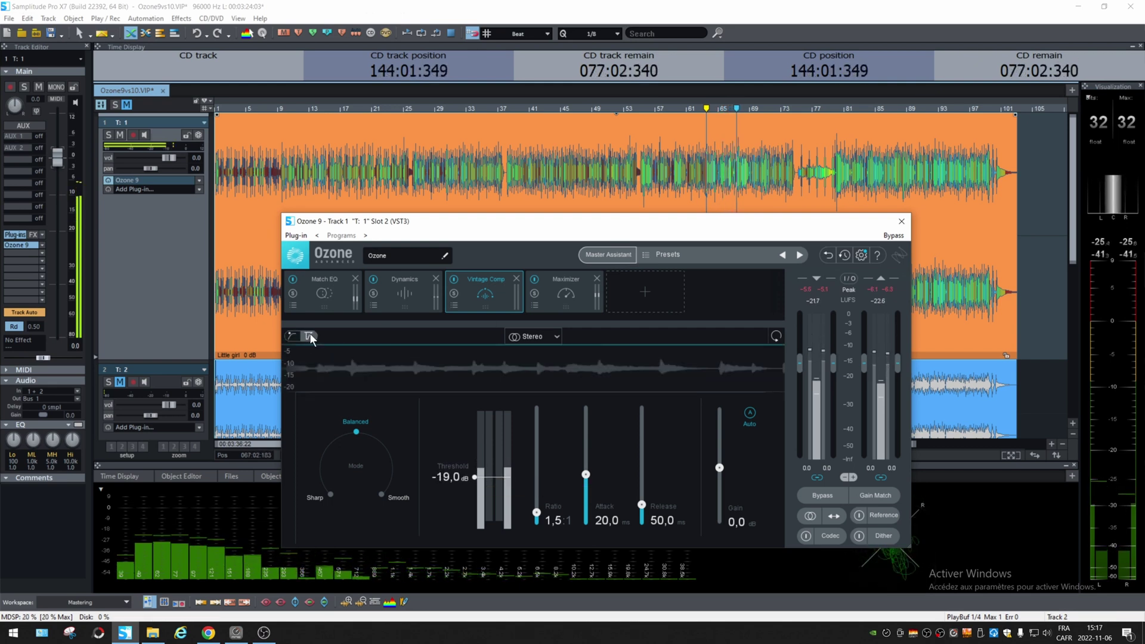
pyautogui.moveTo(482, 481); pyautogui.dragTo(483, 484)
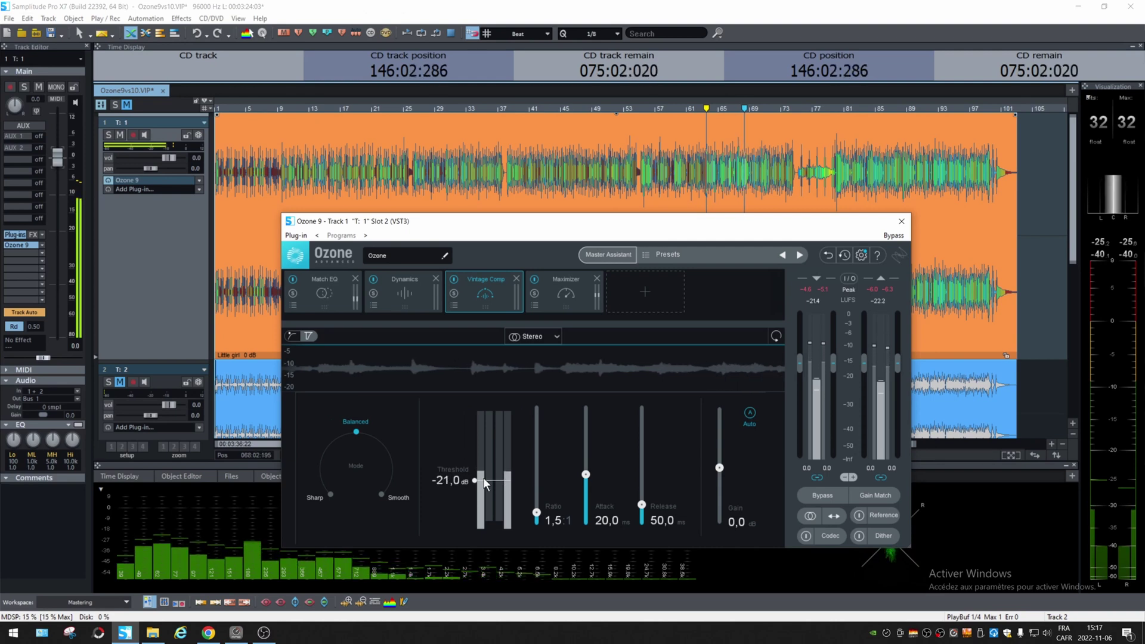
pyautogui.scroll(-1, 484, 450)
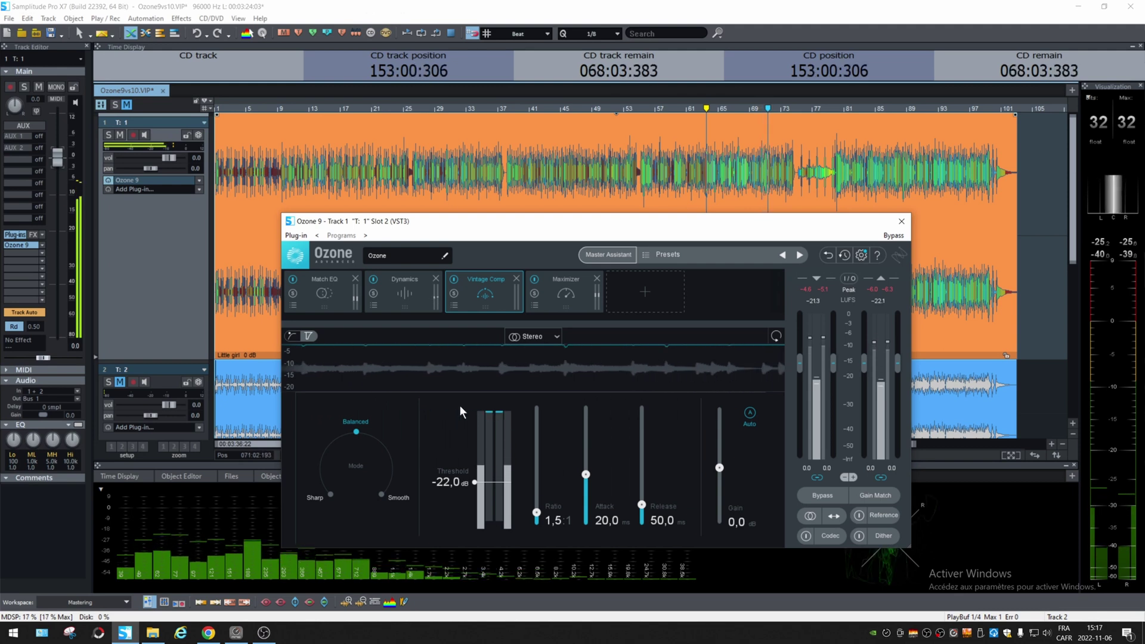
pyautogui.press('space')
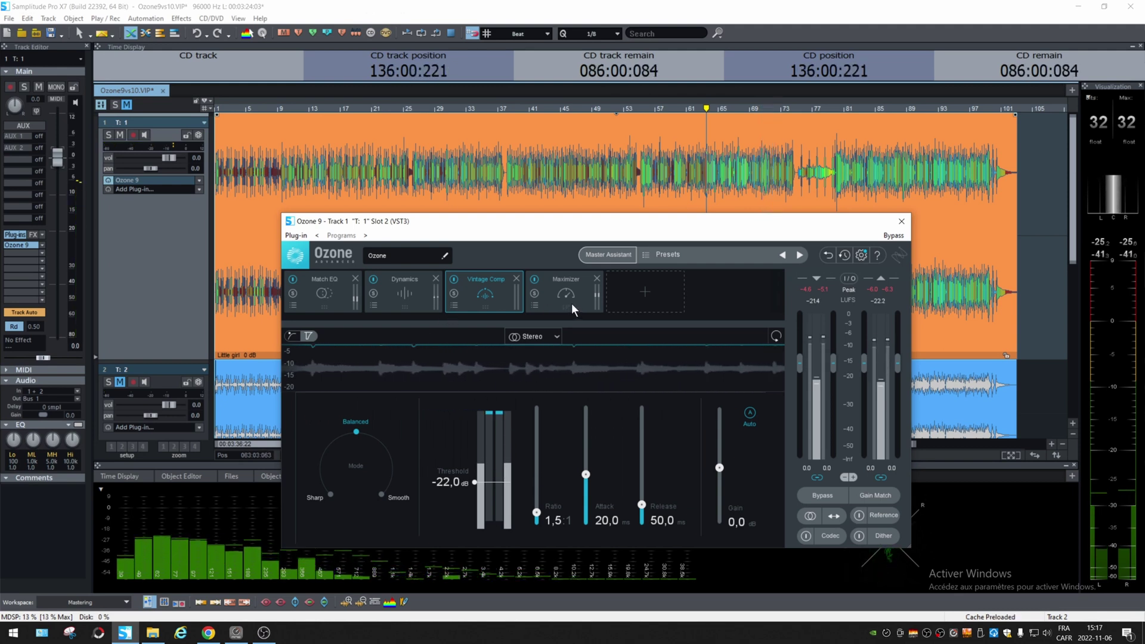
# Add a Vintage Tape module and place it between Vintage Comp and Maximizer.
pyautogui.click(643, 292)
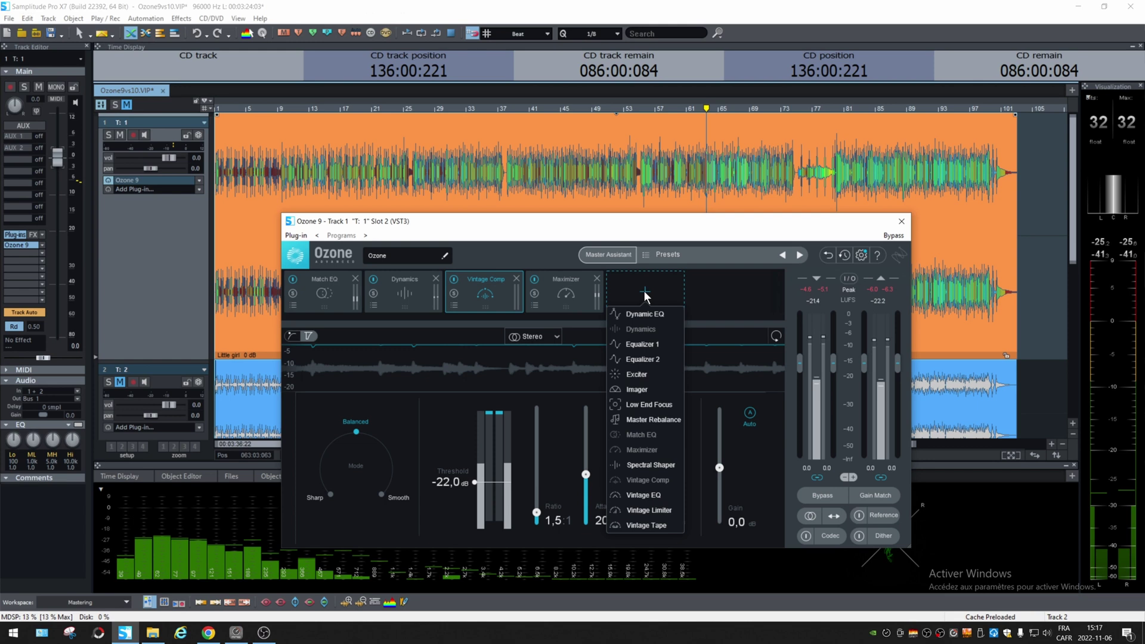
pyautogui.click(647, 524)
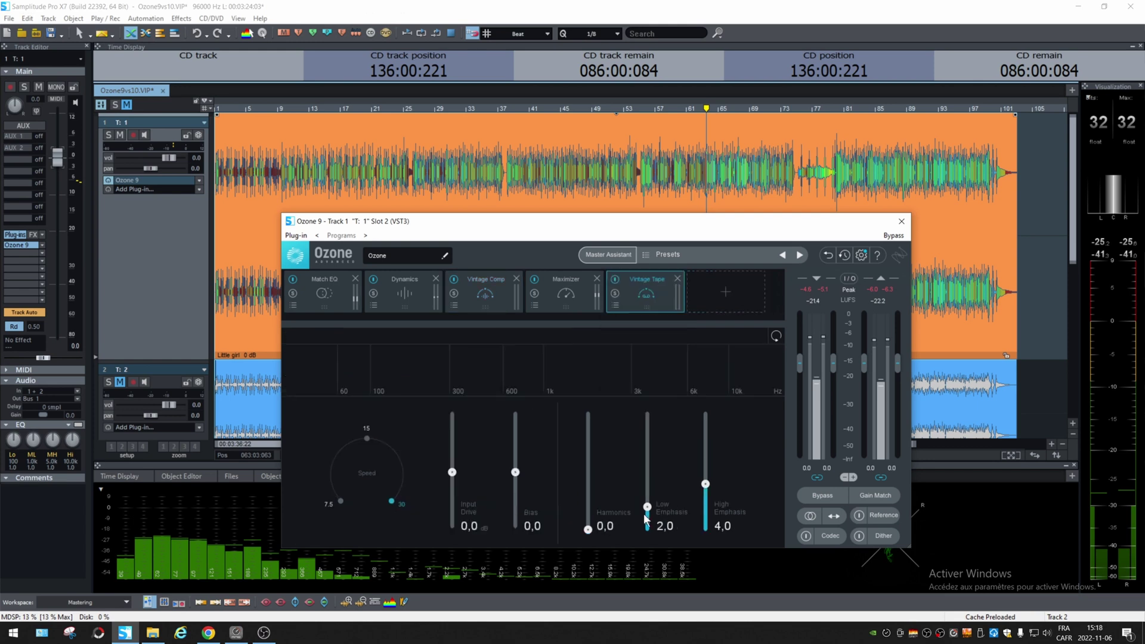
pyautogui.moveTo(614, 310); pyautogui.dragTo(559, 291)
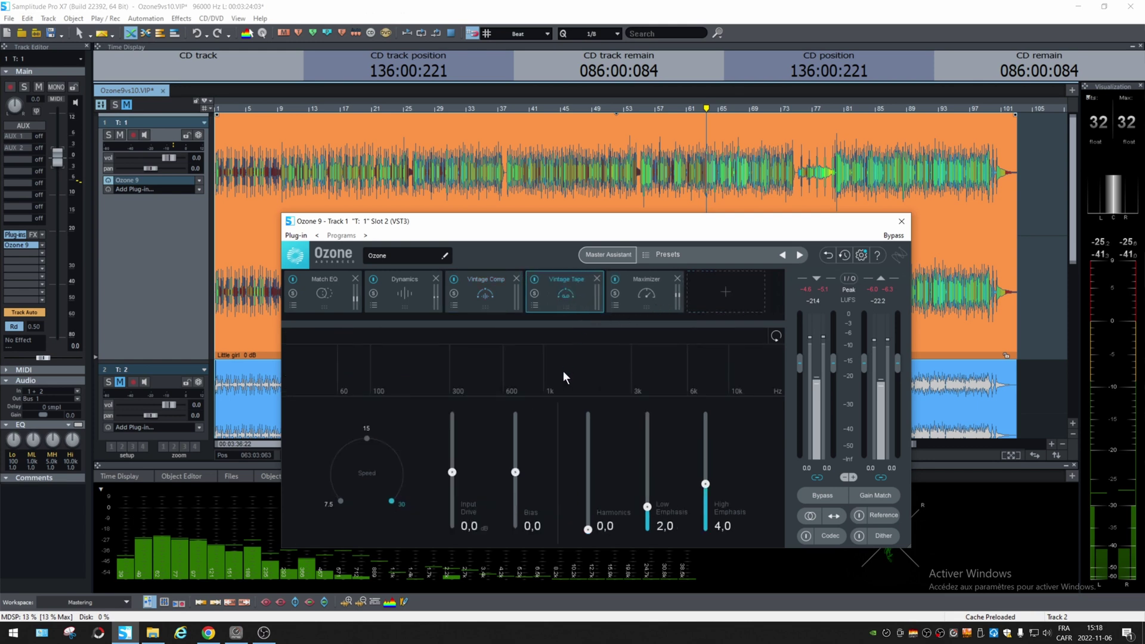
# Set the Vintage Tape to speed 15, input drive 6.2 dB, harmonics 8.6 and high emphasis 4.9 while auditioning Track 1.
pyautogui.press('space')
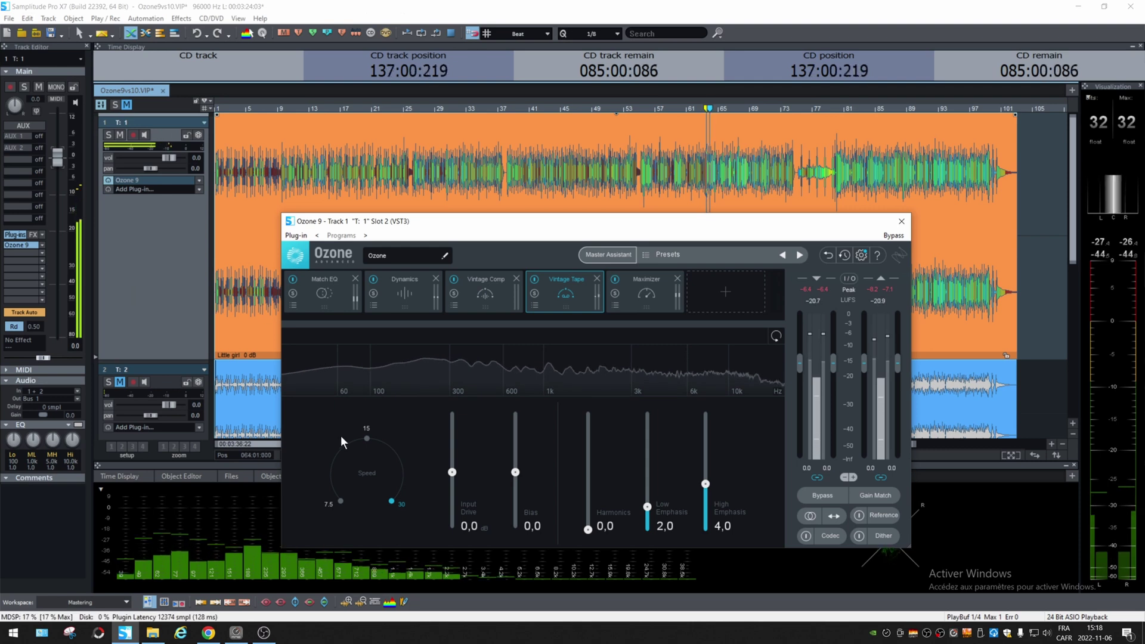
pyautogui.click(366, 439)
pyautogui.moveTo(452, 471); pyautogui.dragTo(451, 445)
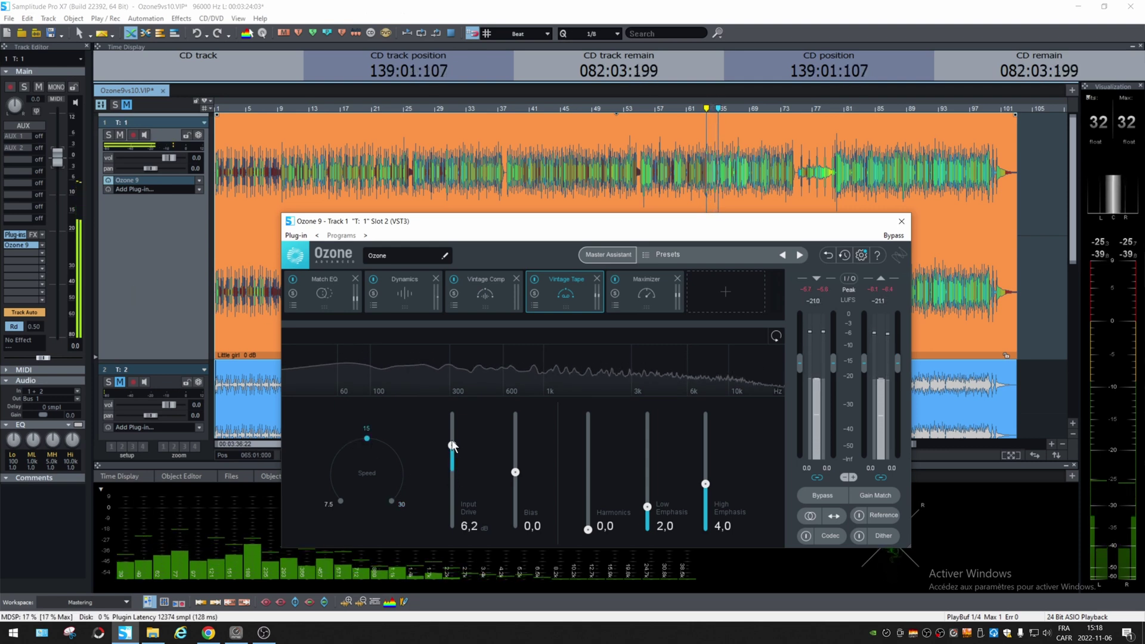
pyautogui.moveTo(586, 529); pyautogui.dragTo(593, 427)
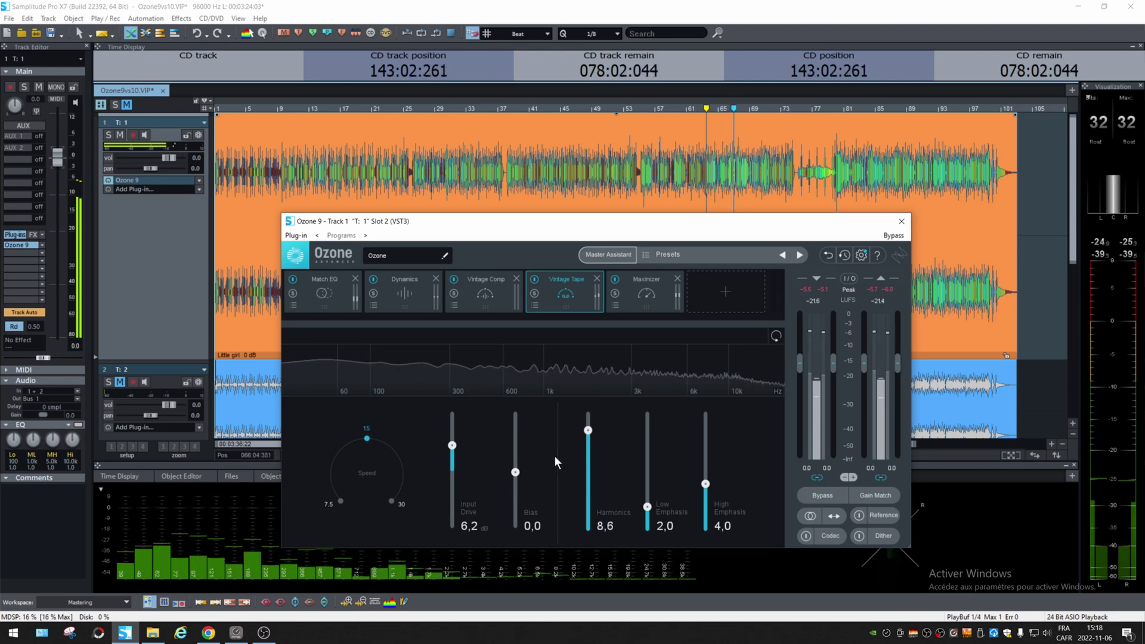
pyautogui.moveTo(705, 483); pyautogui.dragTo(703, 473)
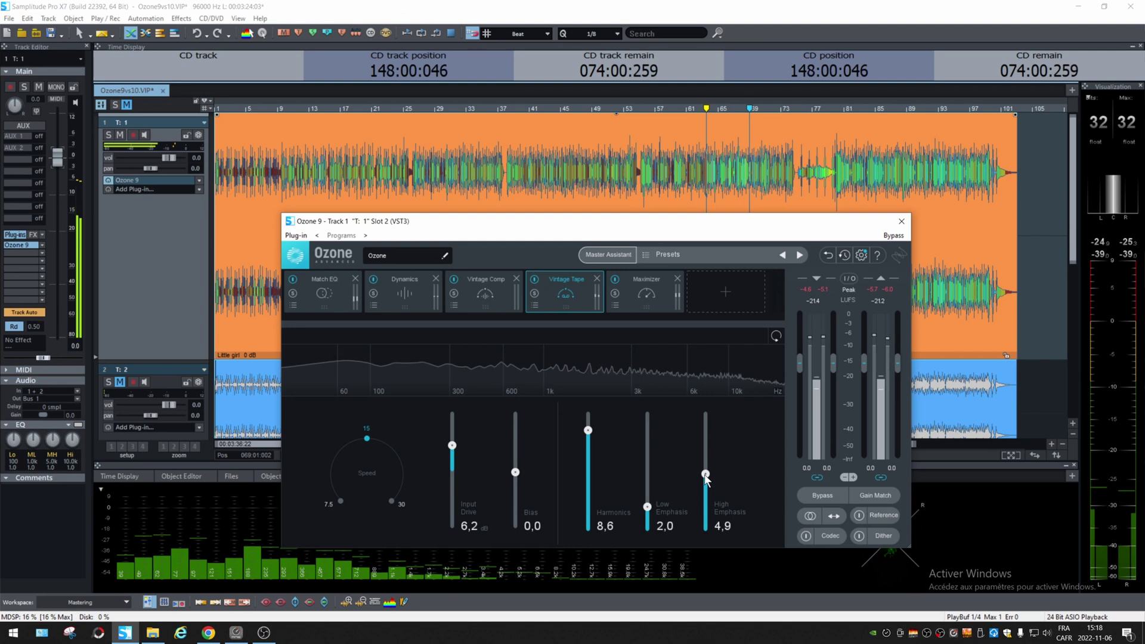
pyautogui.press('space')
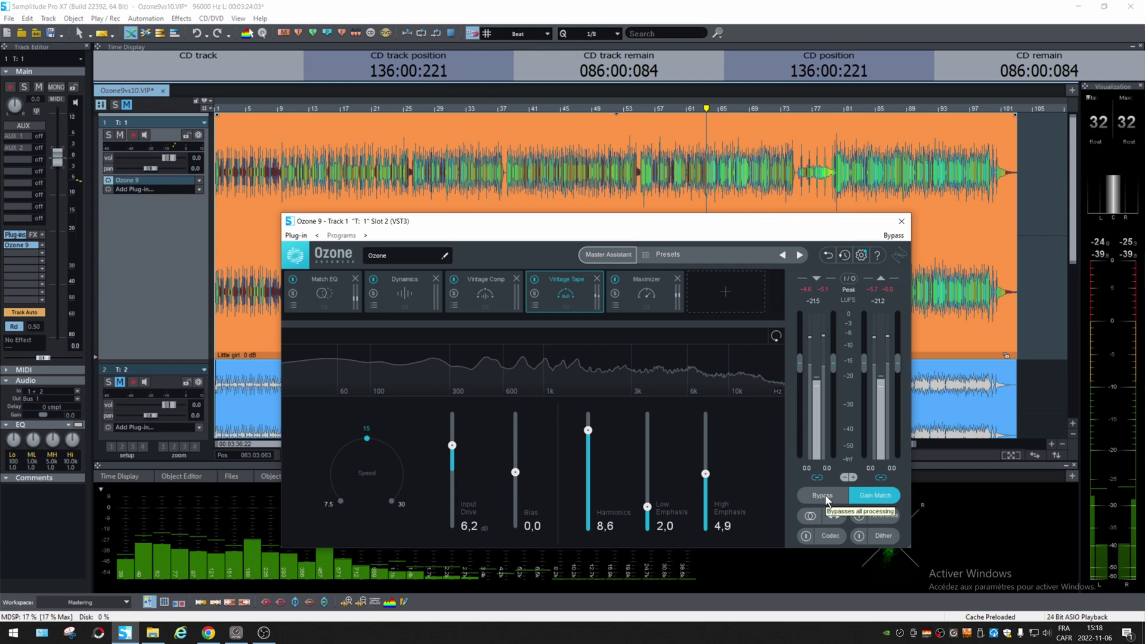
# Compare Track 1's playback with all Ozone processing bypassed and enabled, with Gain Match on, leaving the processing enabled.
pyautogui.press('space')
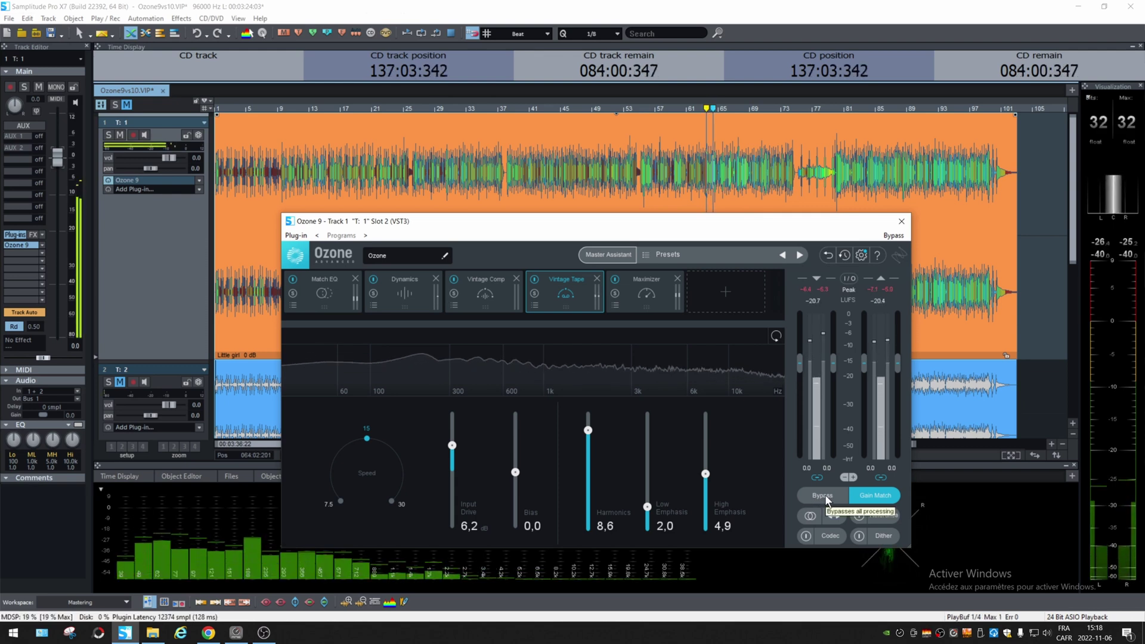
pyautogui.click(823, 495)
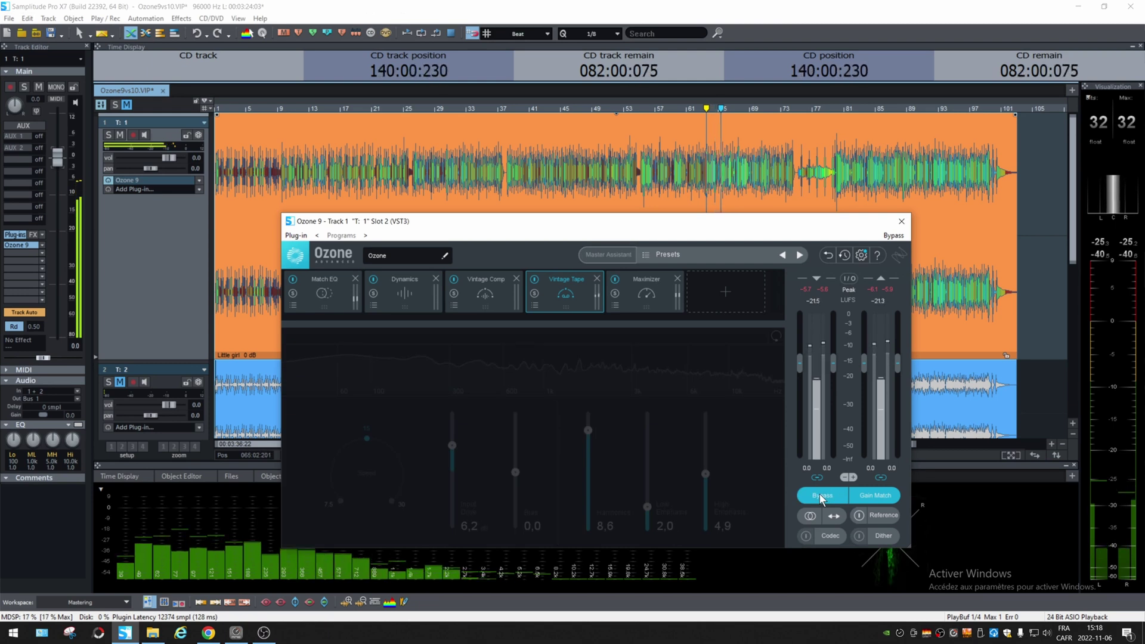
pyautogui.click(819, 494)
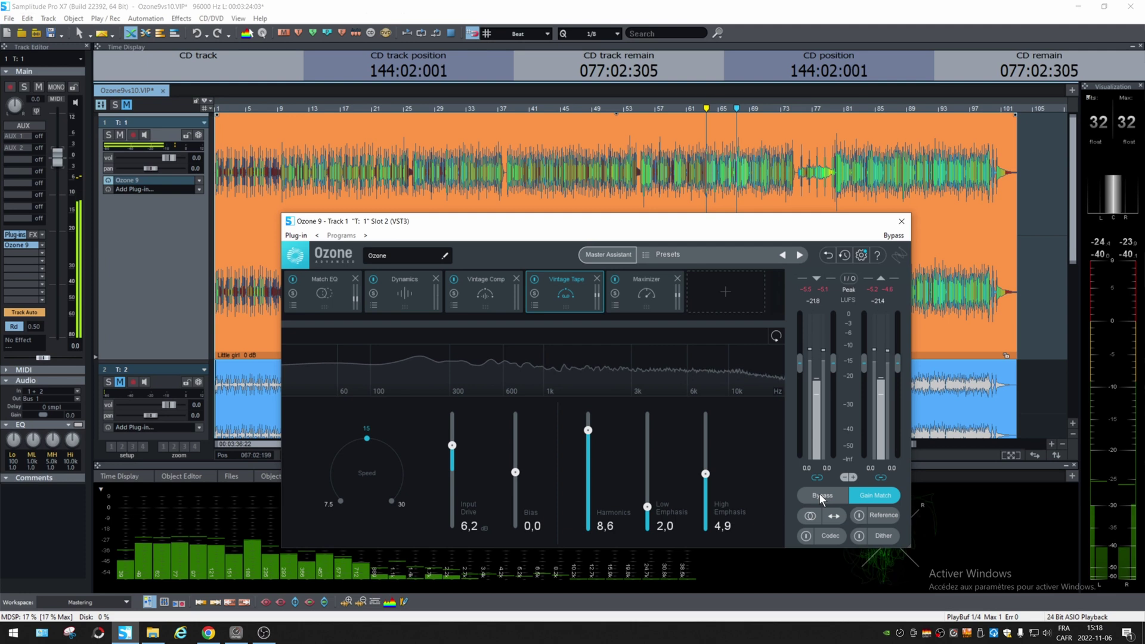
pyautogui.click(820, 495)
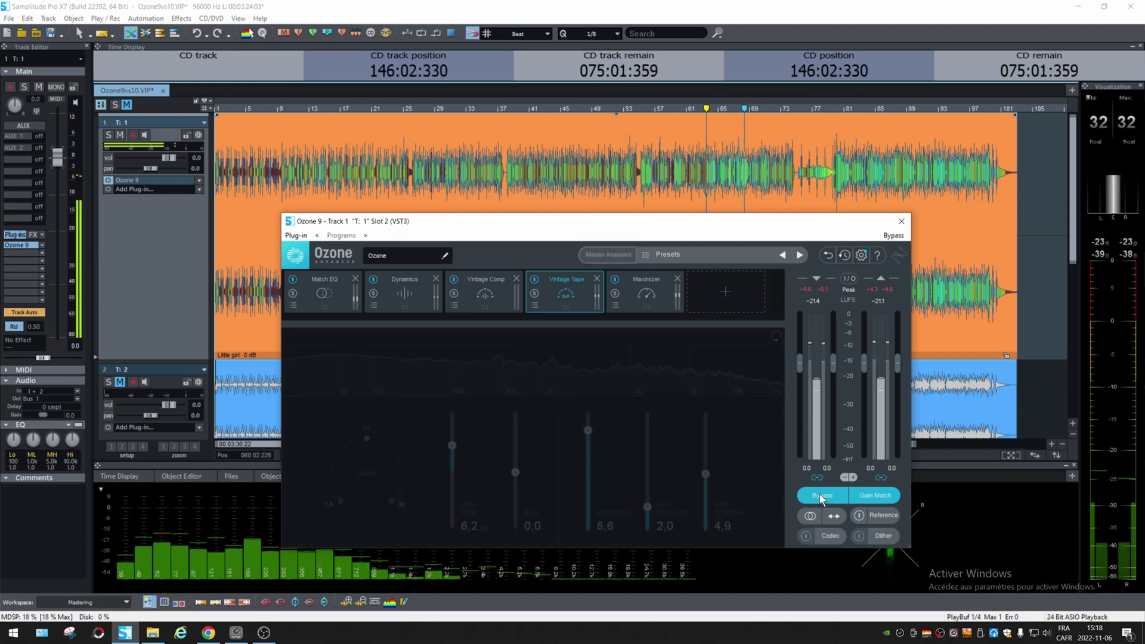
pyautogui.click(820, 495)
pyautogui.press('space')
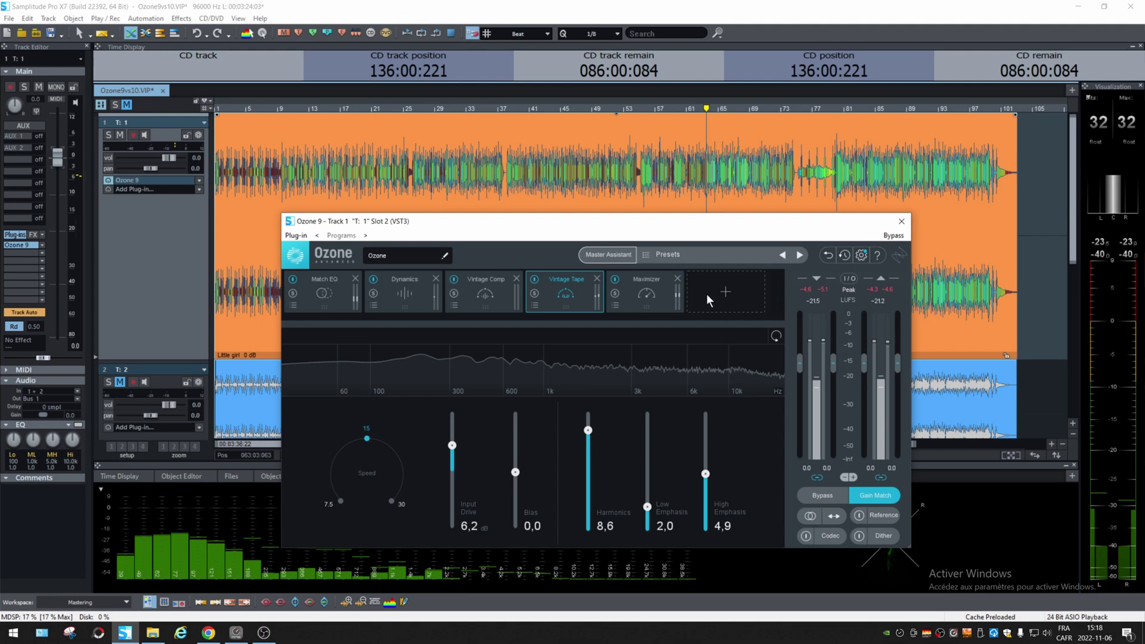
# Add an Exciter module and place it between Vintage Tape and Maximizer.
pyautogui.click(727, 293)
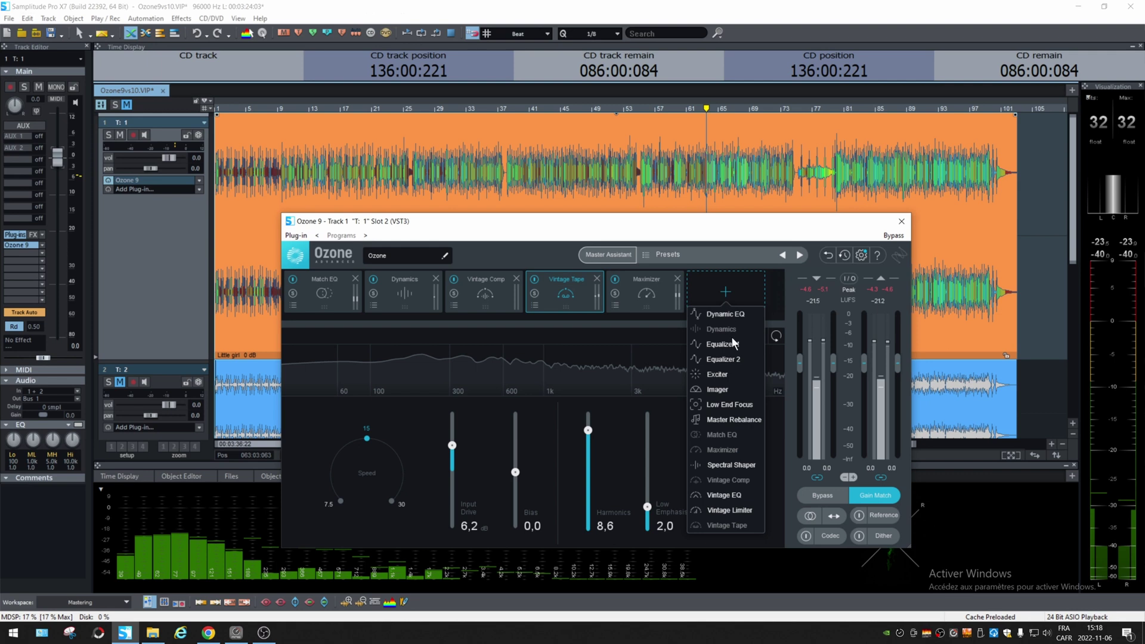
pyautogui.click(719, 373)
pyautogui.moveTo(645, 295); pyautogui.dragTo(578, 296)
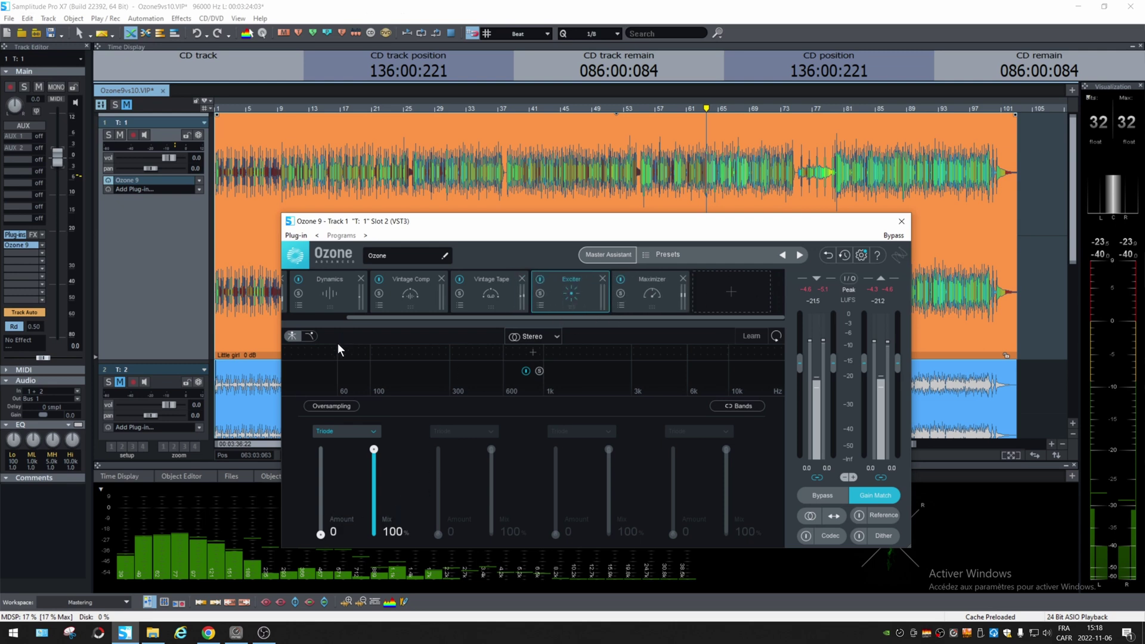
# Split the Exciter into four bands with crossovers between 100 and 300 Hz, 600 Hz and 1 kHz, and 3 and 6 kHz.
pyautogui.click(396, 354)
pyautogui.click(520, 356)
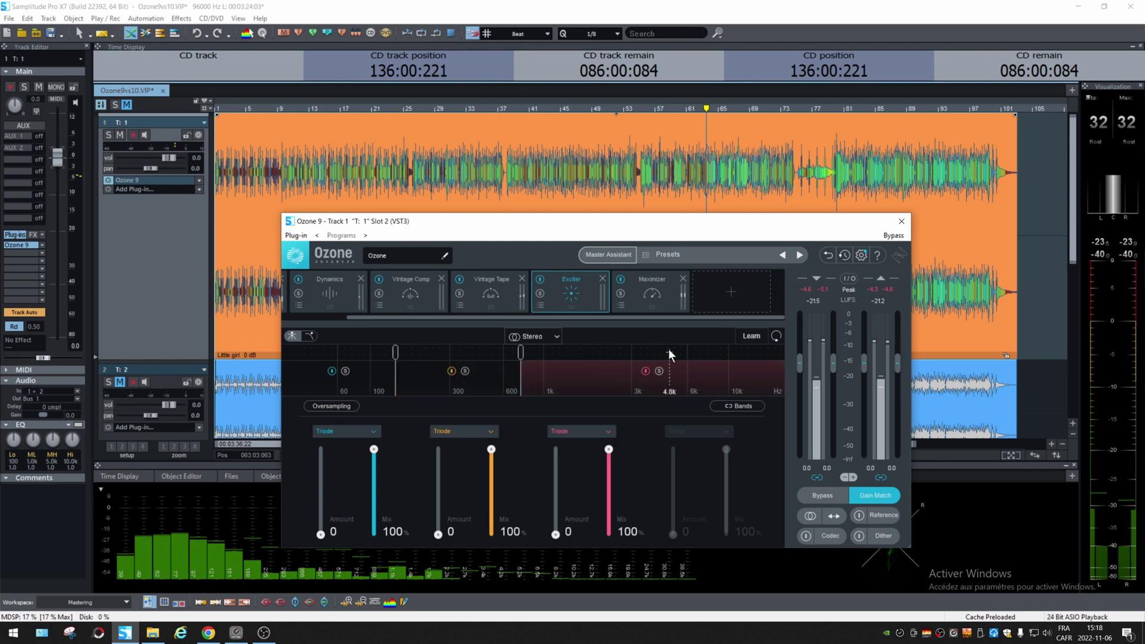
pyautogui.click(657, 350)
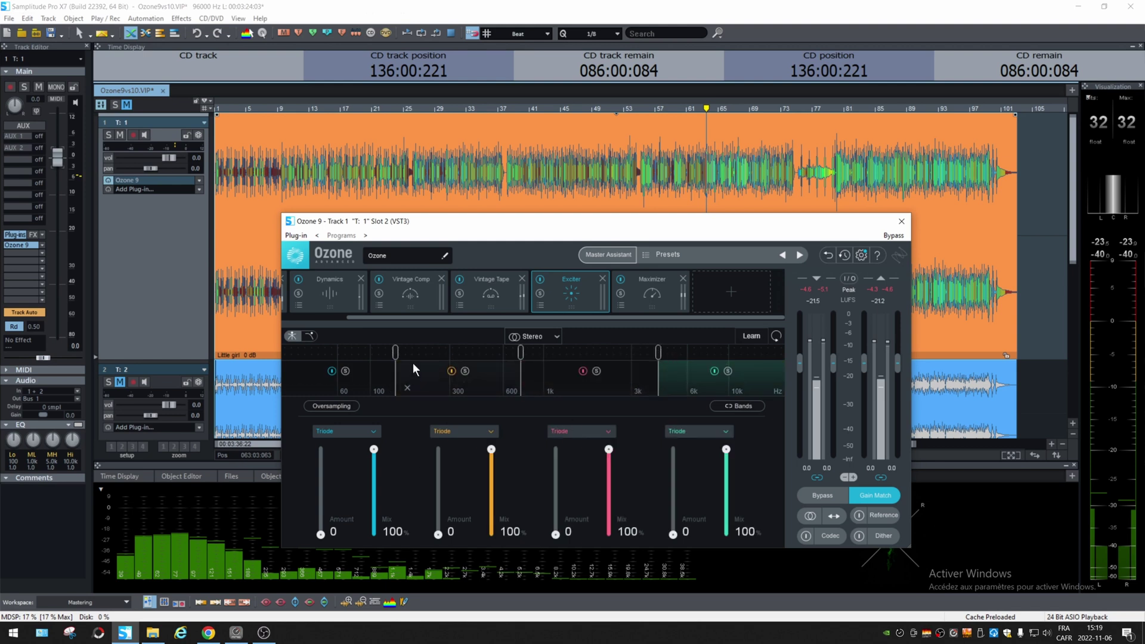
pyautogui.moveTo(392, 354); pyautogui.dragTo(390, 354)
pyautogui.moveTo(520, 354); pyautogui.dragTo(514, 355)
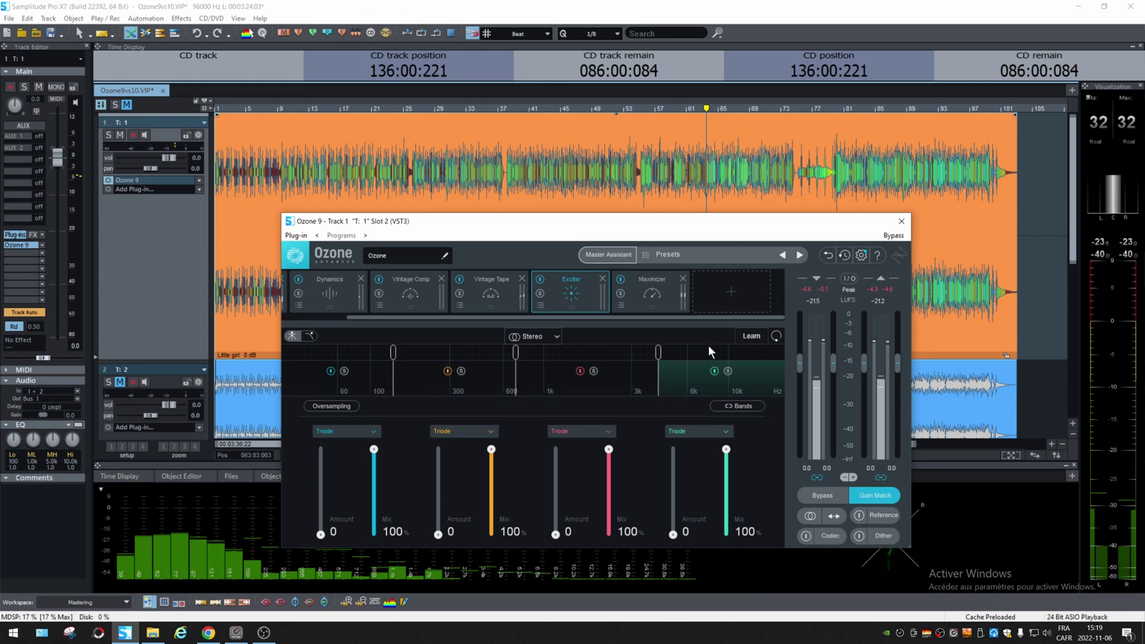
pyautogui.moveTo(658, 354); pyautogui.dragTo(650, 354)
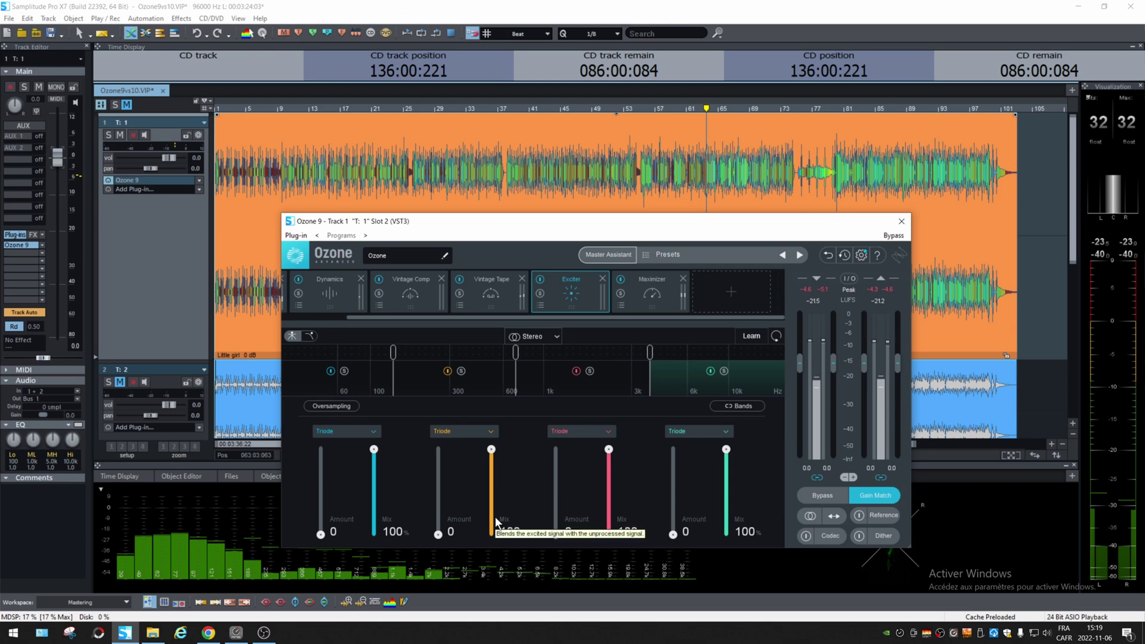
# Set the four Exciter band amounts to 6.3, 7.3, 8.0 and 9.2 from lowest to highest during playback.
pyautogui.press('space')
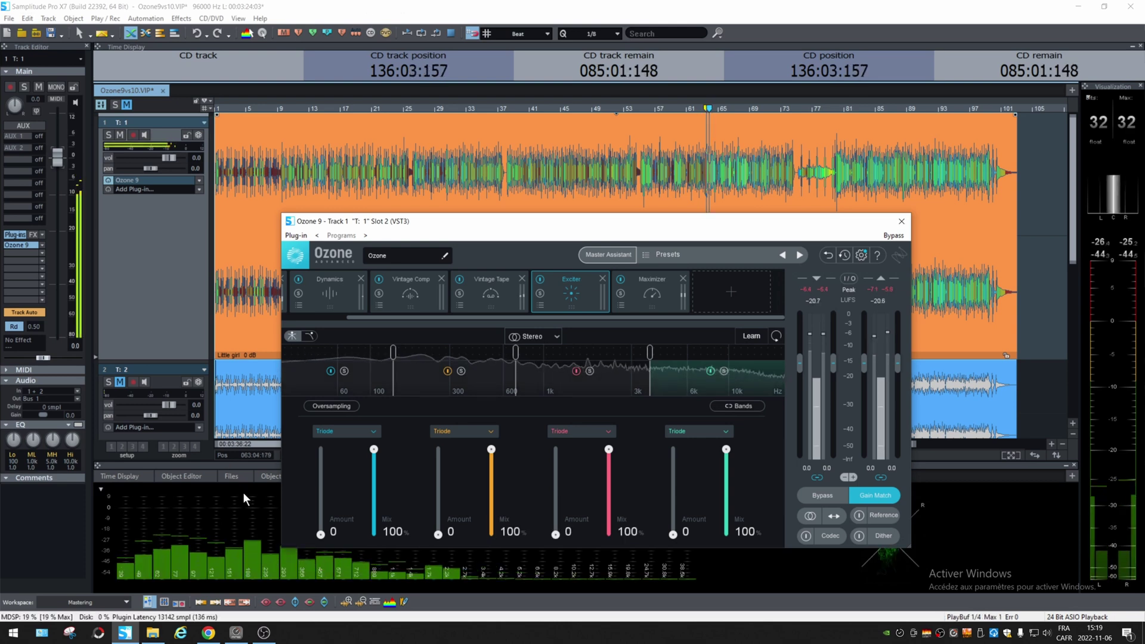
pyautogui.moveTo(321, 534); pyautogui.dragTo(320, 496)
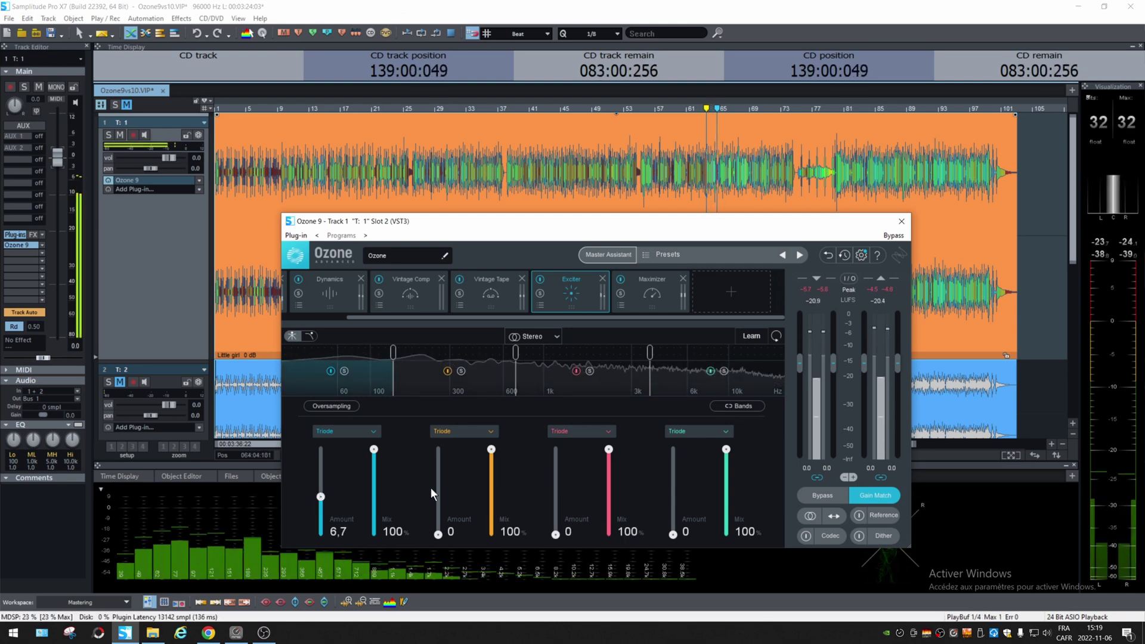
pyautogui.moveTo(438, 533); pyautogui.dragTo(438, 493)
pyautogui.moveTo(555, 534); pyautogui.dragTo(555, 489)
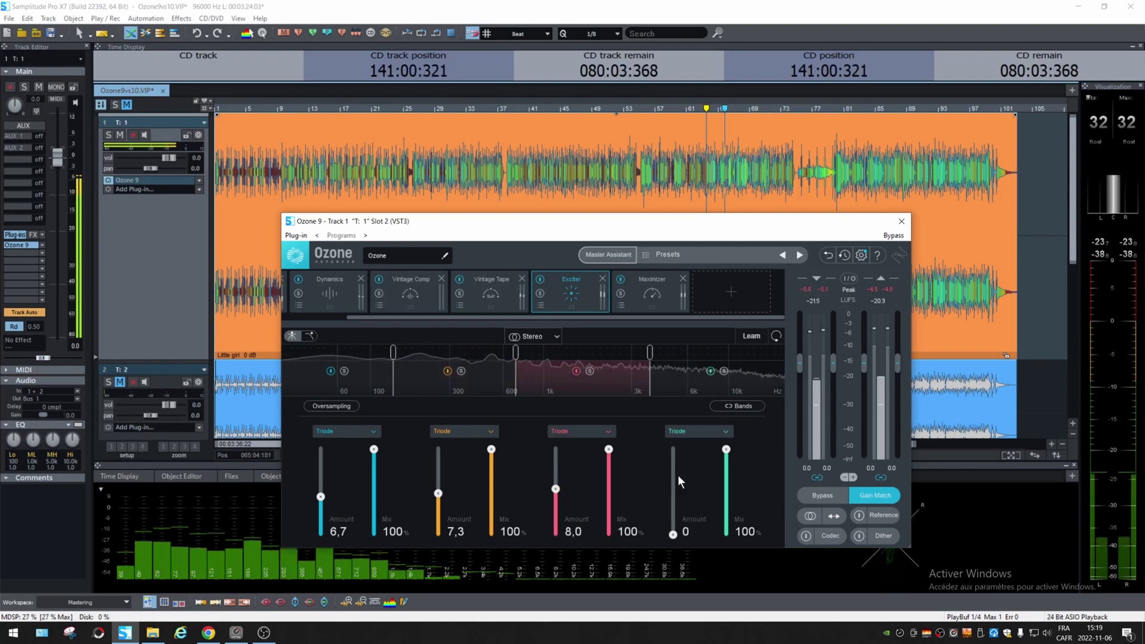
pyautogui.moveTo(673, 533); pyautogui.dragTo(672, 482)
pyautogui.moveTo(320, 496); pyautogui.dragTo(320, 499)
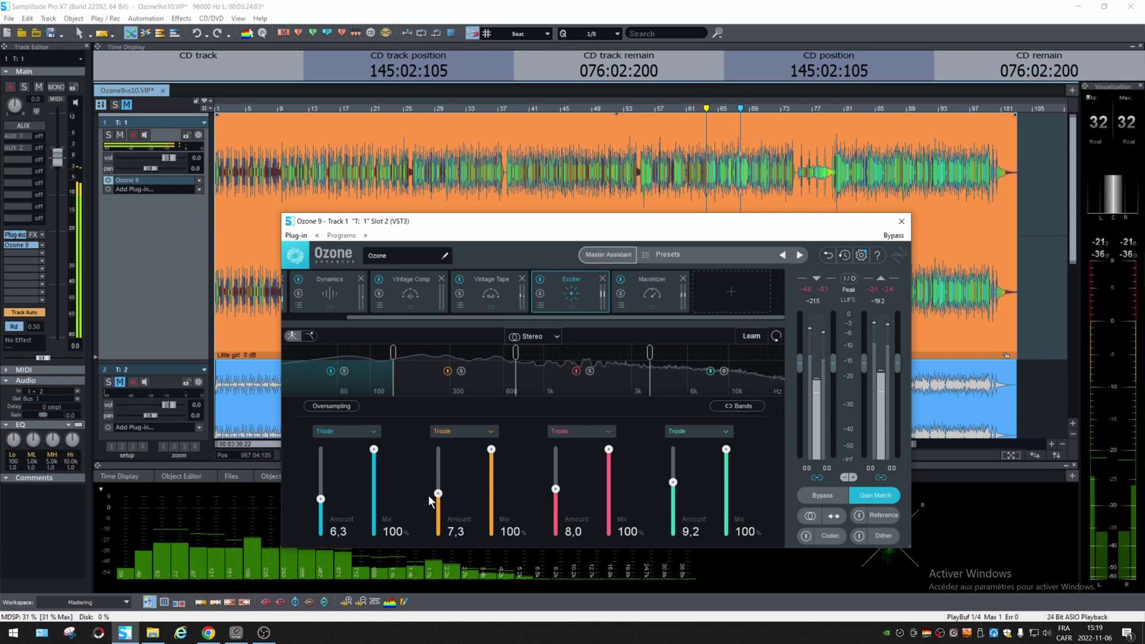
pyautogui.press('space')
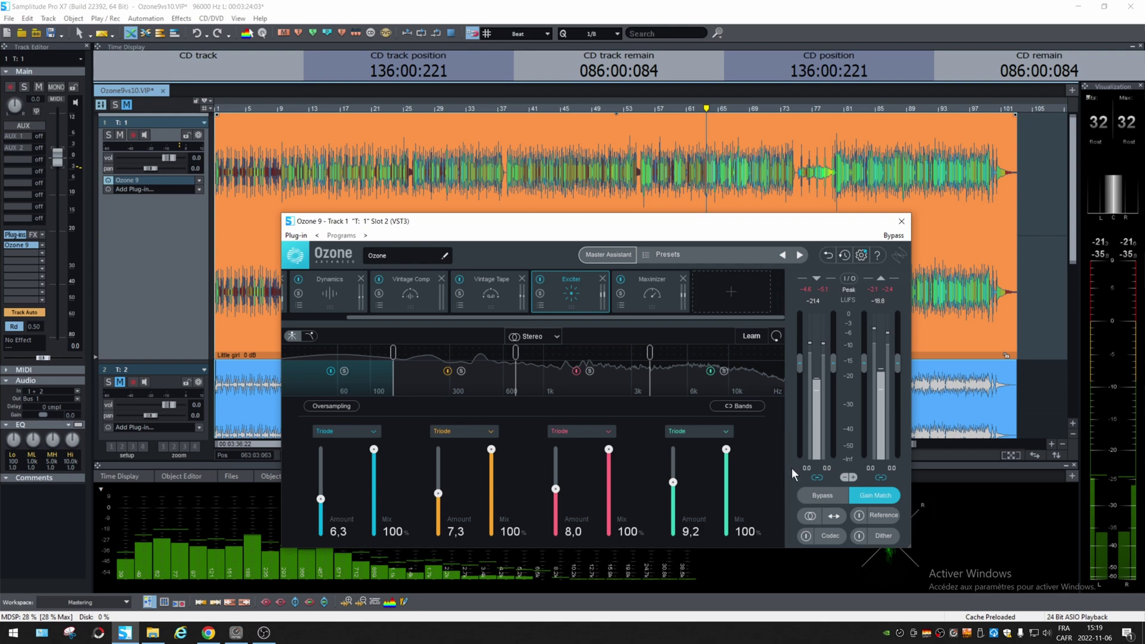
# Compare the gain-matched playback with and without the whole Ozone chain after the Exciter settings, leaving it active.
pyautogui.press('space')
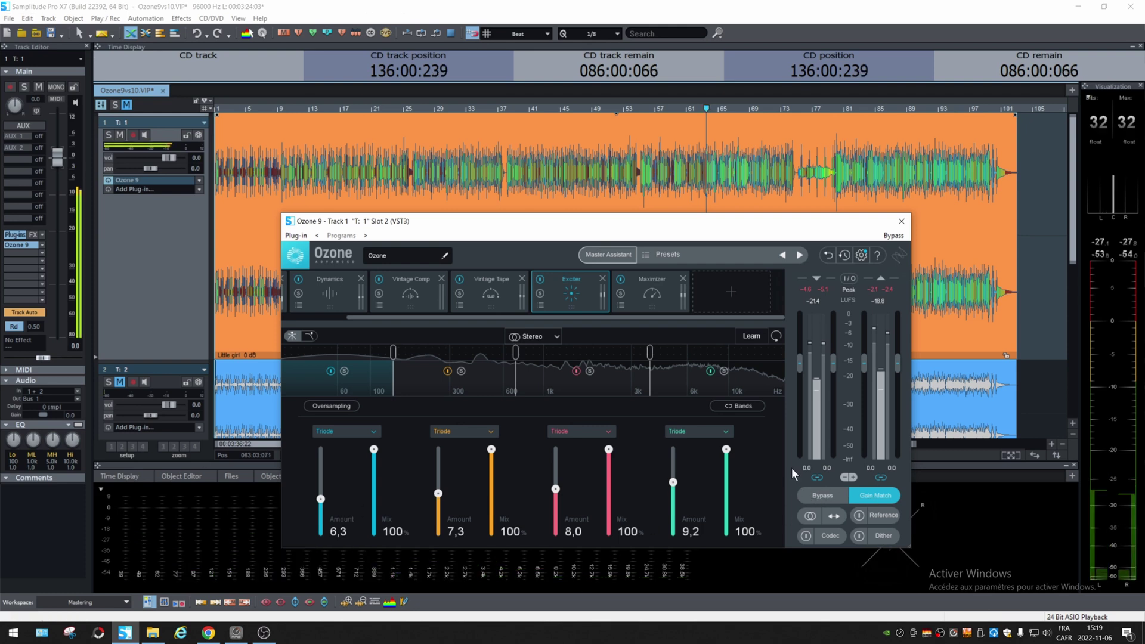
pyautogui.click(814, 496)
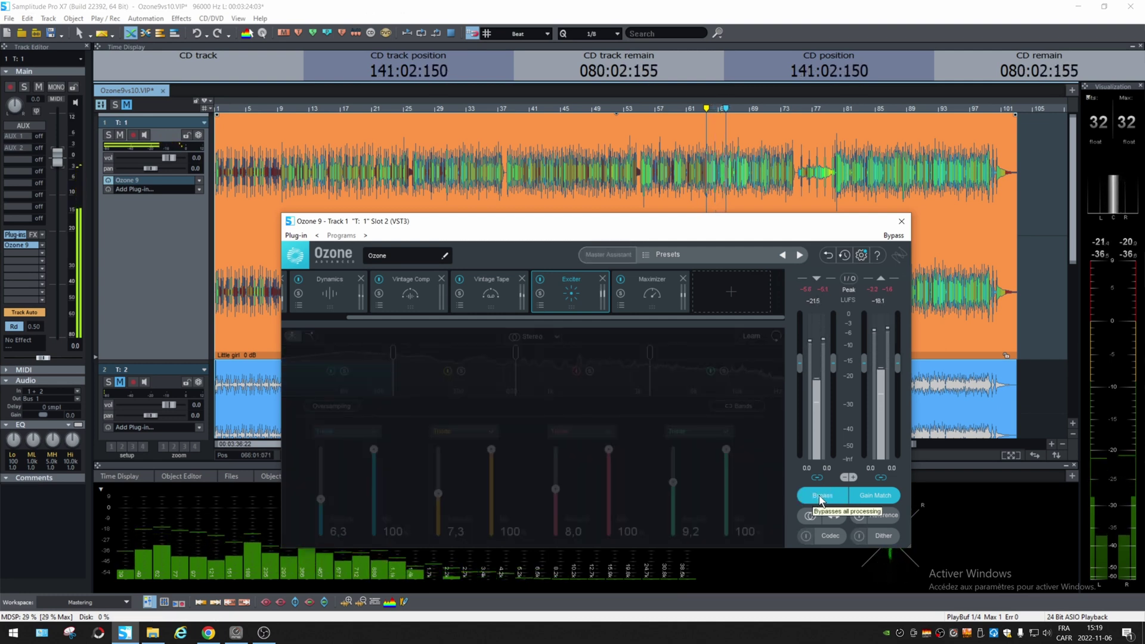
pyautogui.click(821, 496)
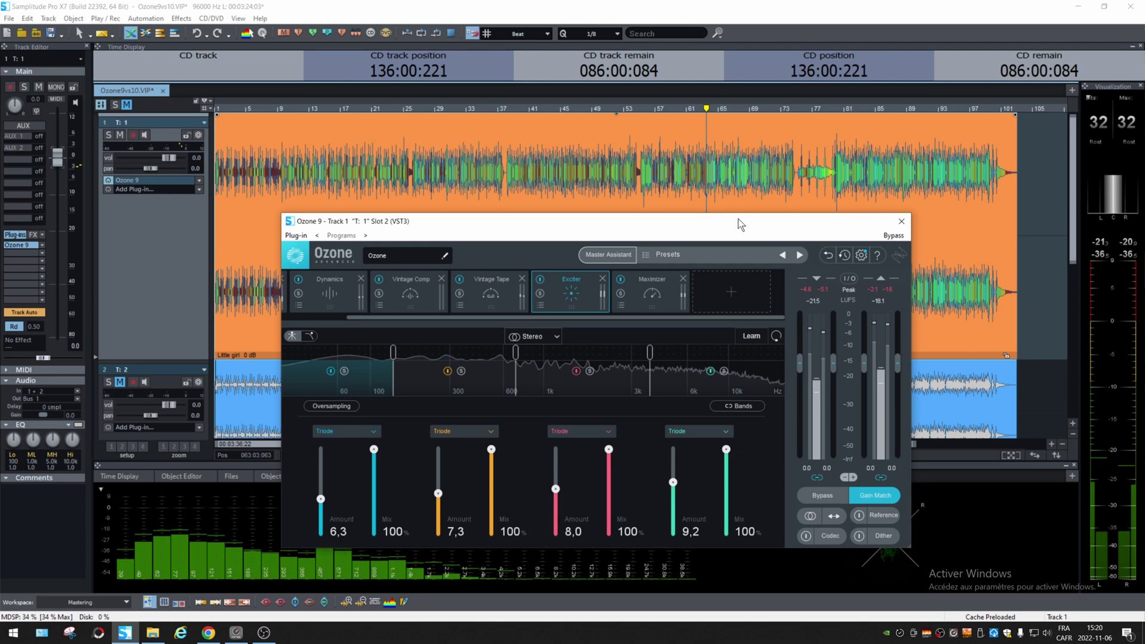
# Set the Maximizer ceiling to -1.0 dB and lower its threshold to -8.5 dB during playback.
pyautogui.click(671, 303)
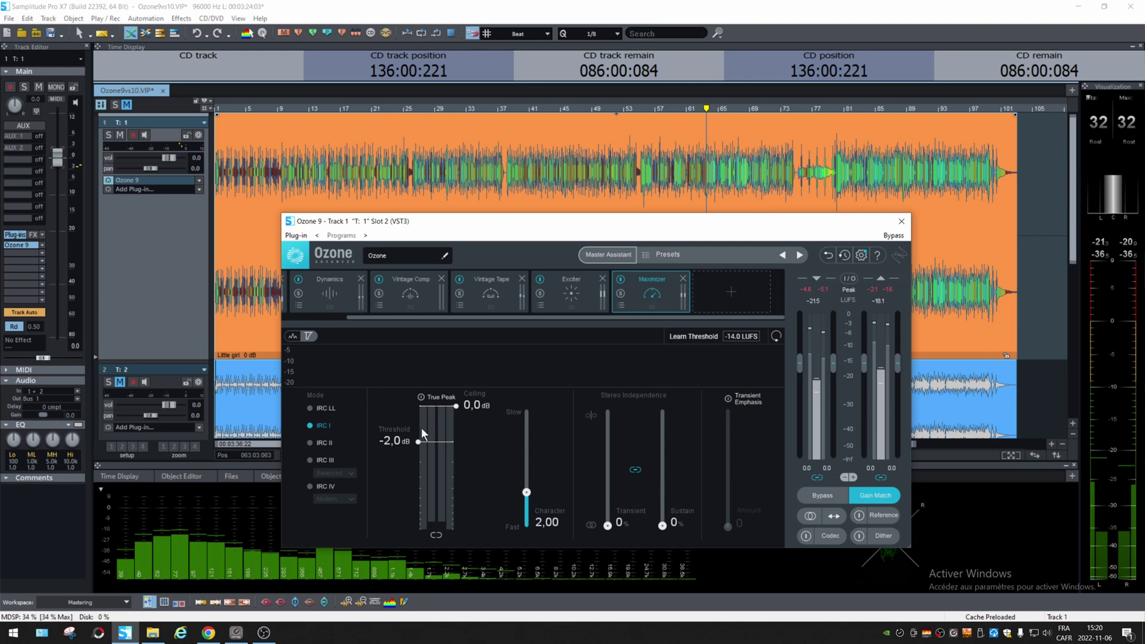
pyautogui.moveTo(466, 407); pyautogui.dragTo(458, 410)
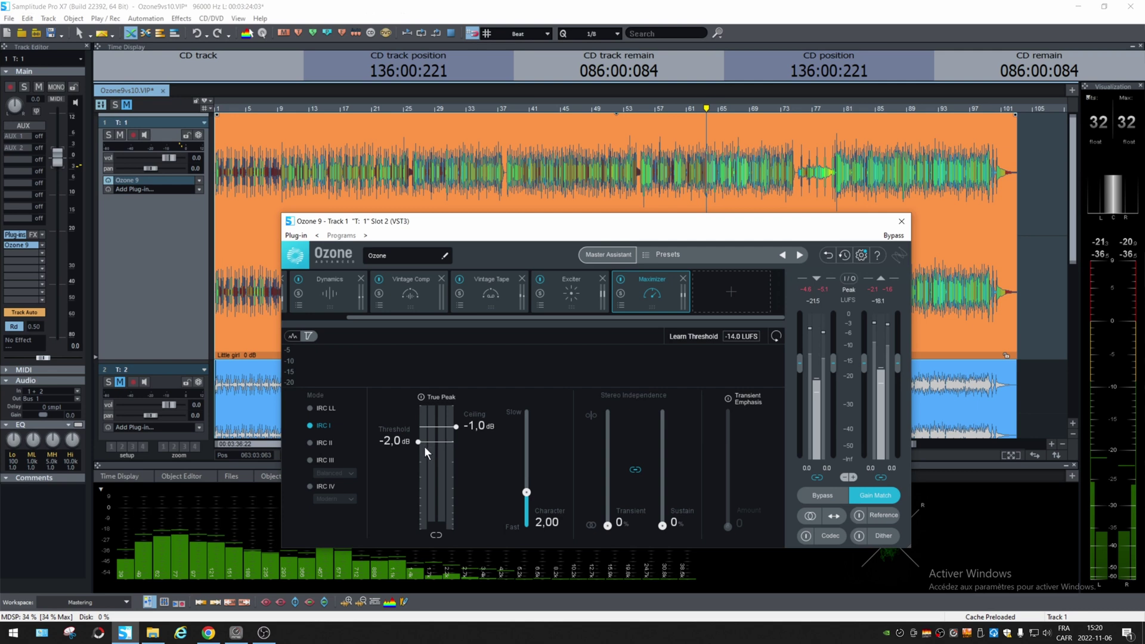
pyautogui.press('space')
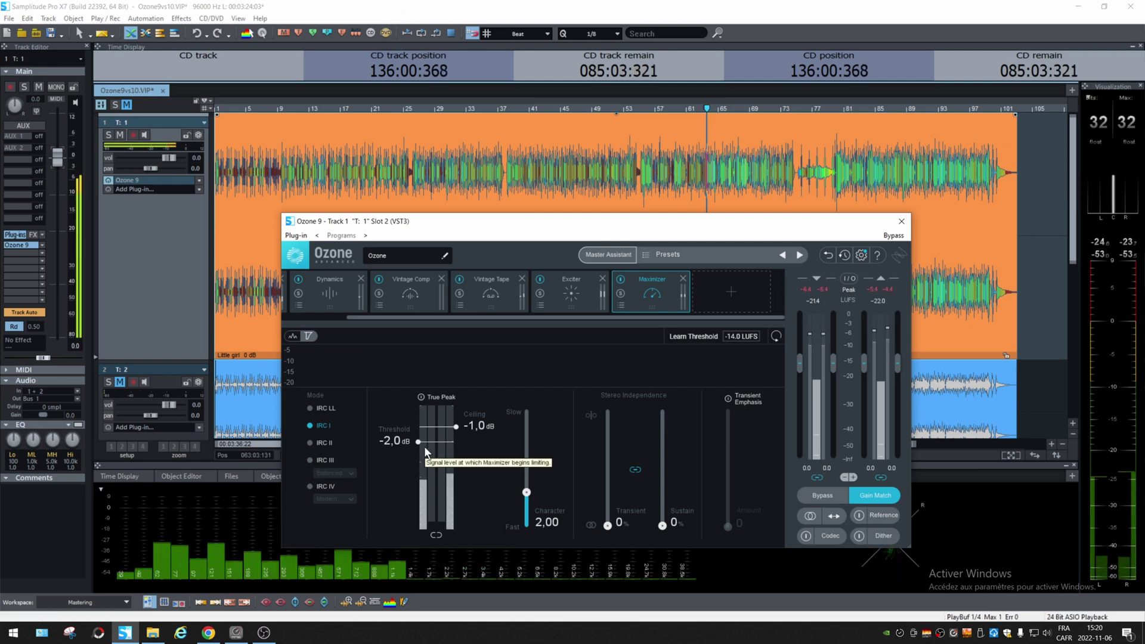
pyautogui.moveTo(418, 442); pyautogui.dragTo(418, 469)
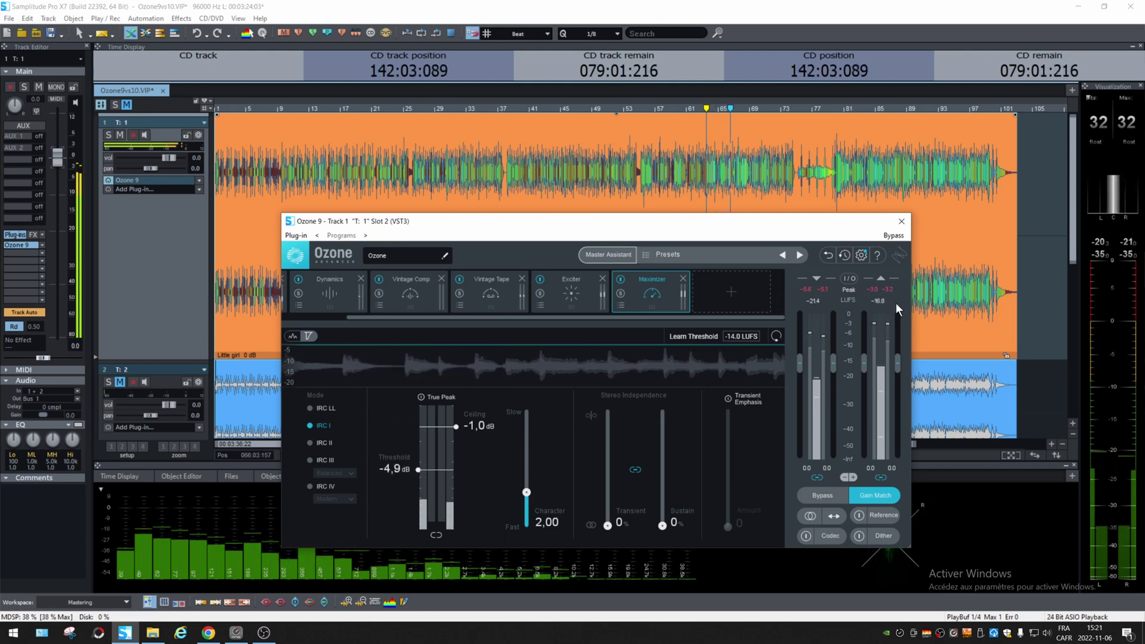
pyautogui.moveTo(418, 469); pyautogui.dragTo(419, 488)
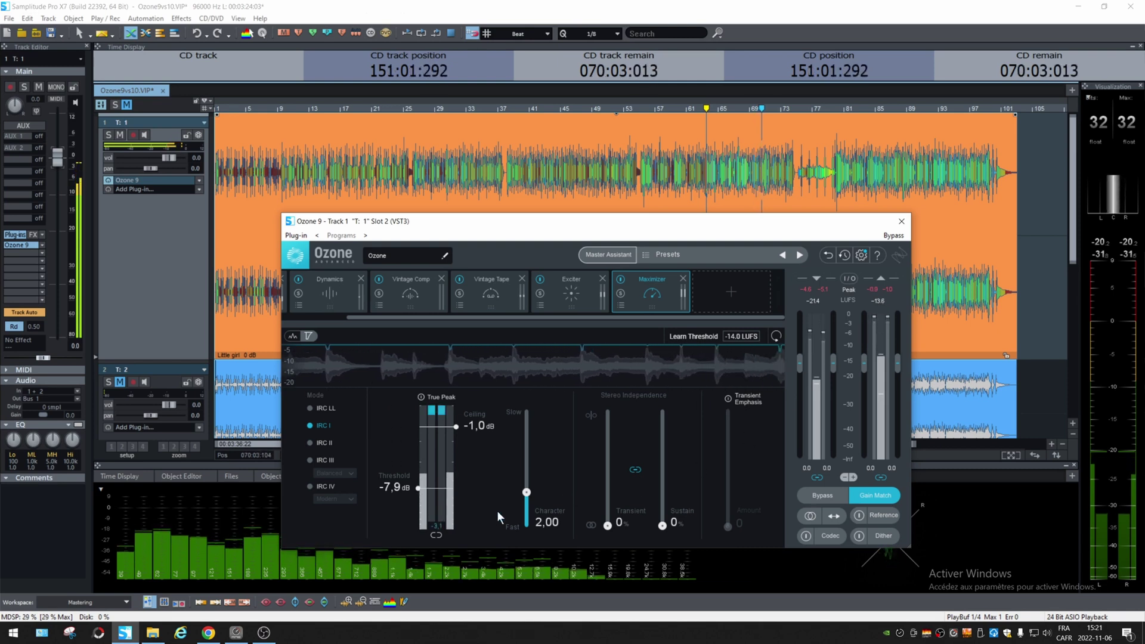
pyautogui.moveTo(418, 488); pyautogui.dragTo(418, 492)
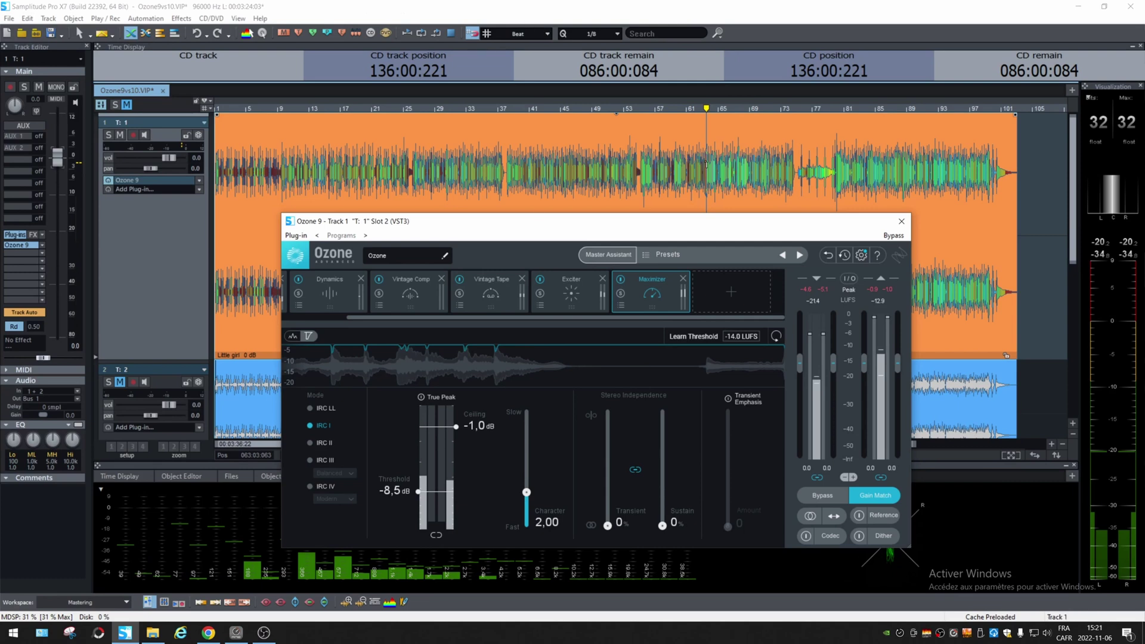
# Compare the gain-matched playback with and without the whole Ozone chain after the Maximizer settings, leaving it active.
pyautogui.press('space')
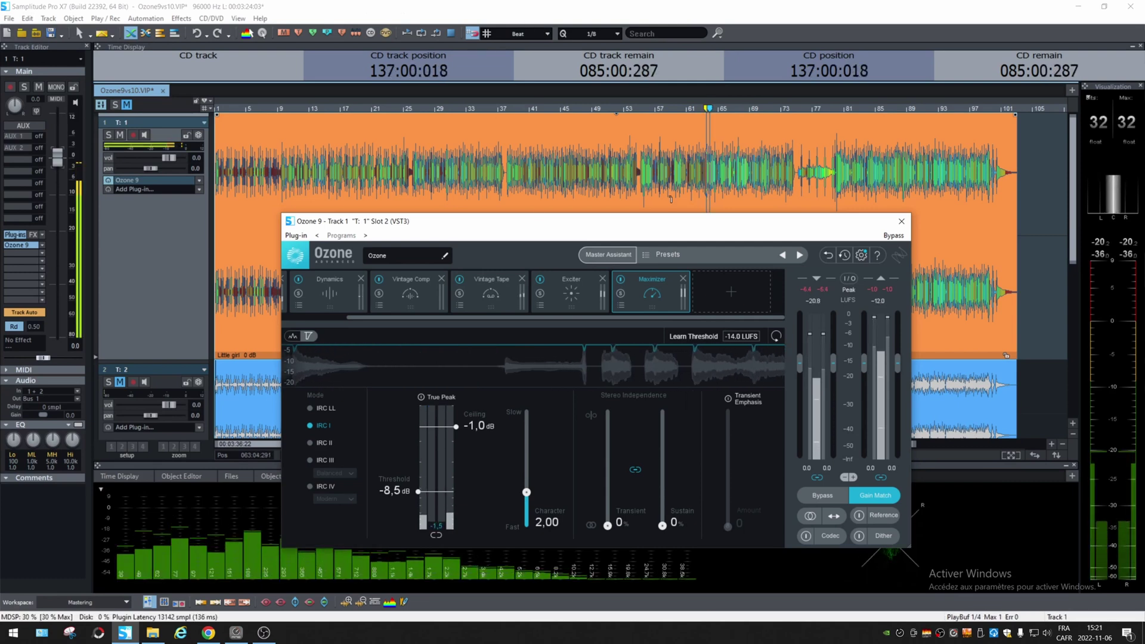
pyautogui.click(825, 493)
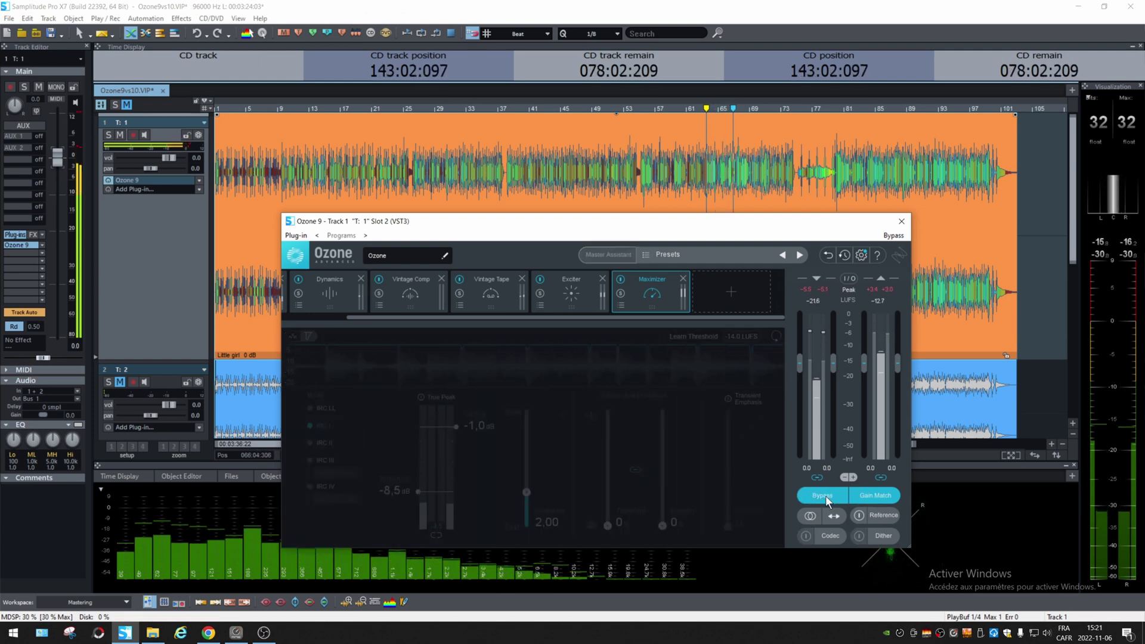
pyautogui.click(823, 495)
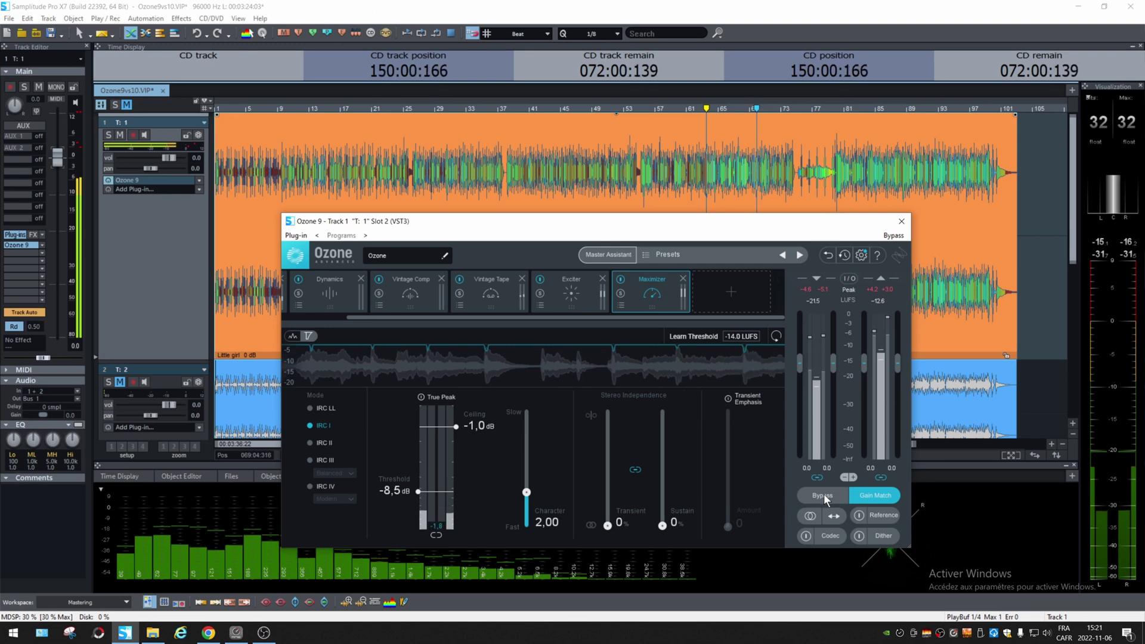
pyautogui.click(823, 494)
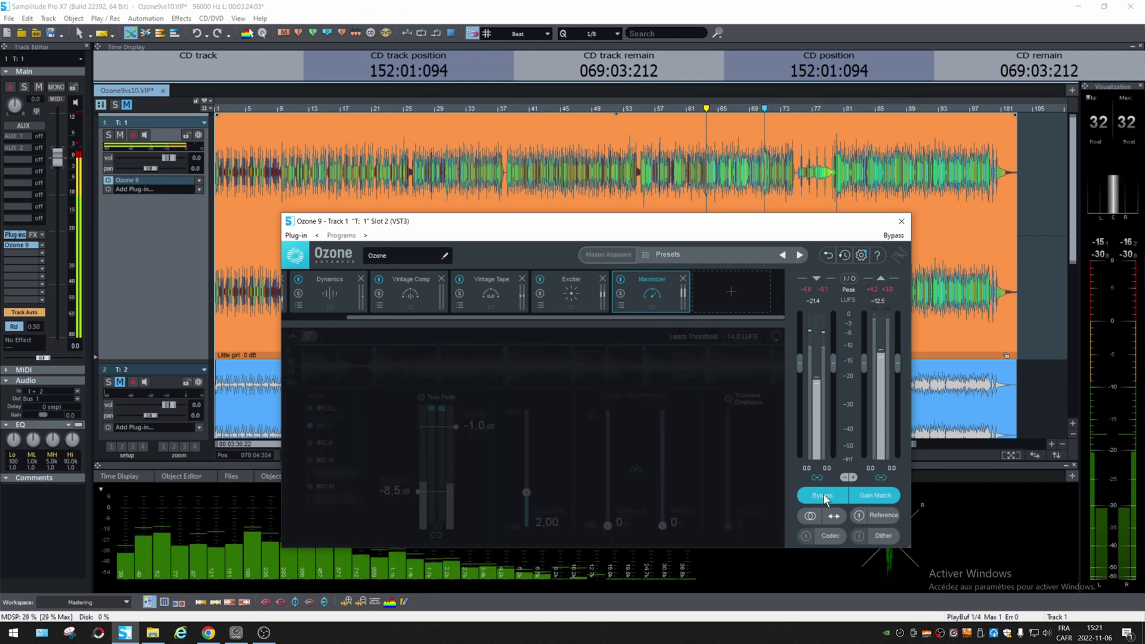
pyautogui.click(822, 494)
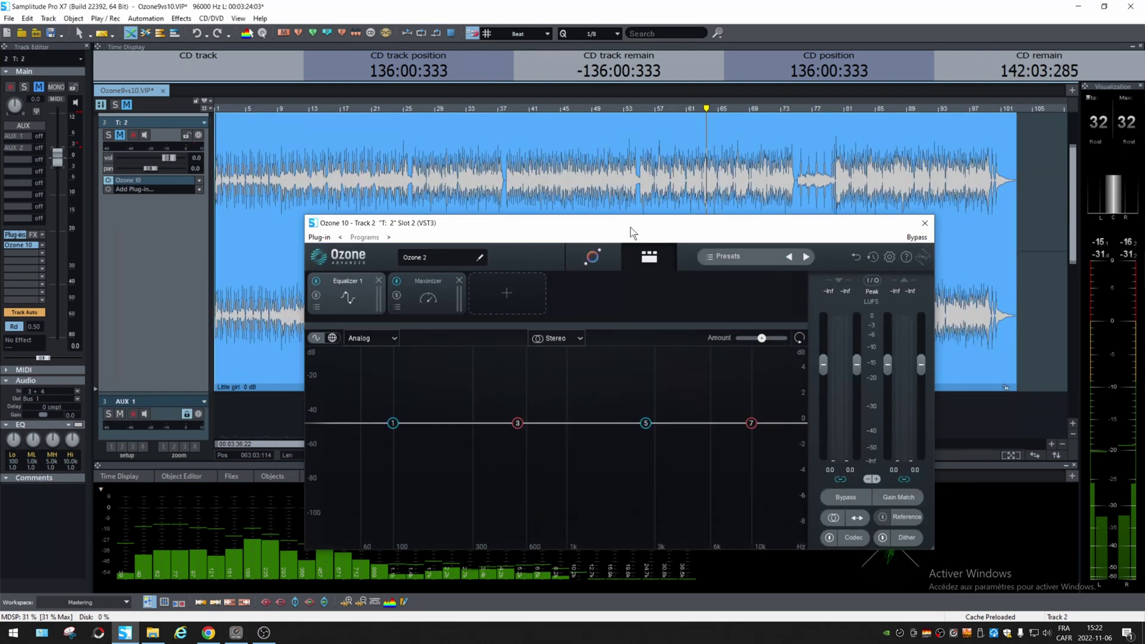
# Run the Ozone 10 Master Assistant on Track 2, unmuting the track and playing its loud section for analysis.
pyautogui.click(591, 260)
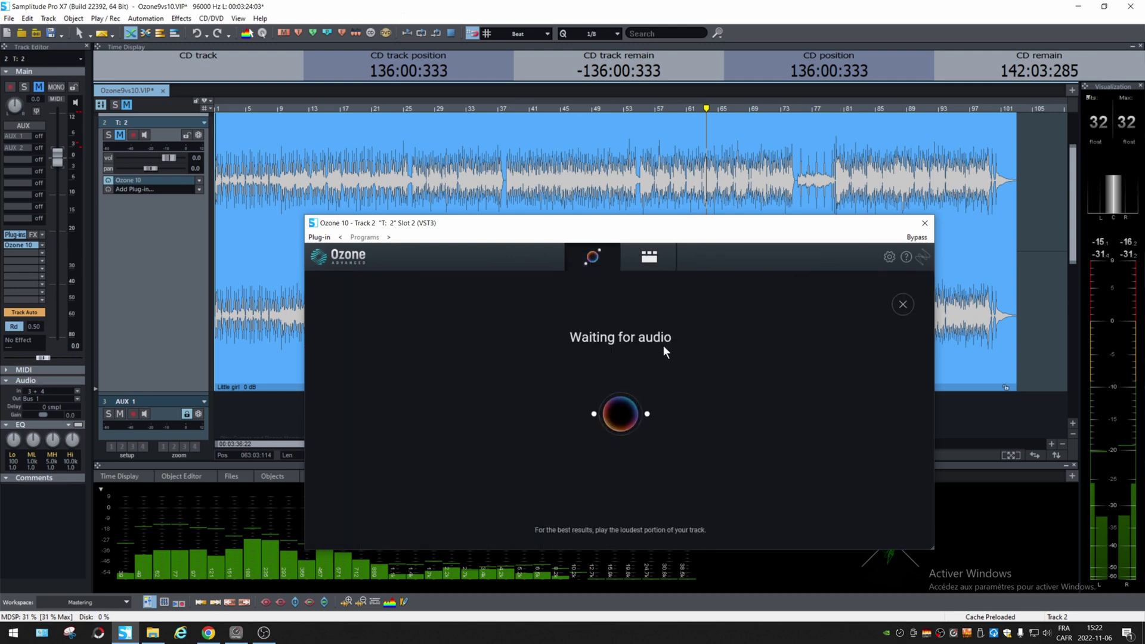
pyautogui.click(120, 135)
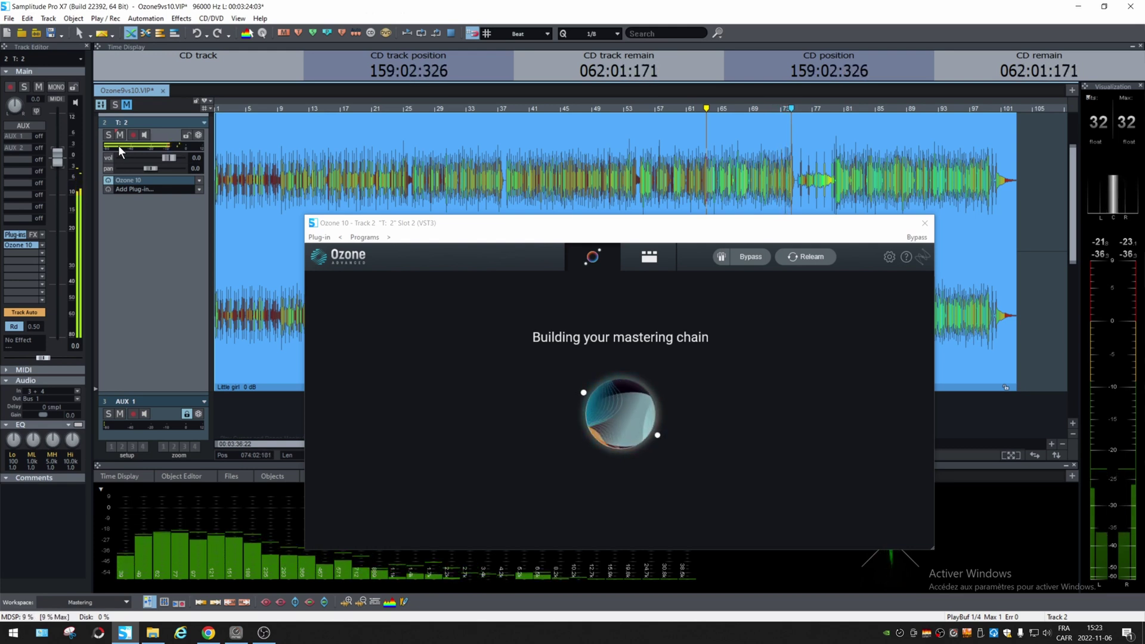
pyautogui.press('space')
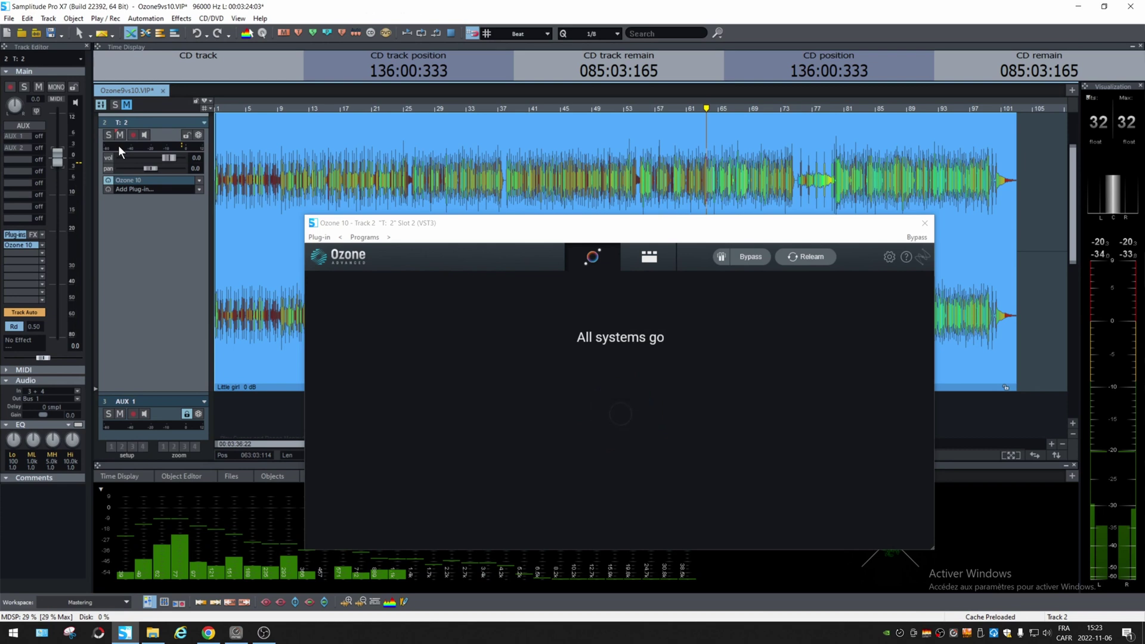
# Audition the assistant's master on Track 2, trying the Pop target and settling on Rock.
pyautogui.press('space')
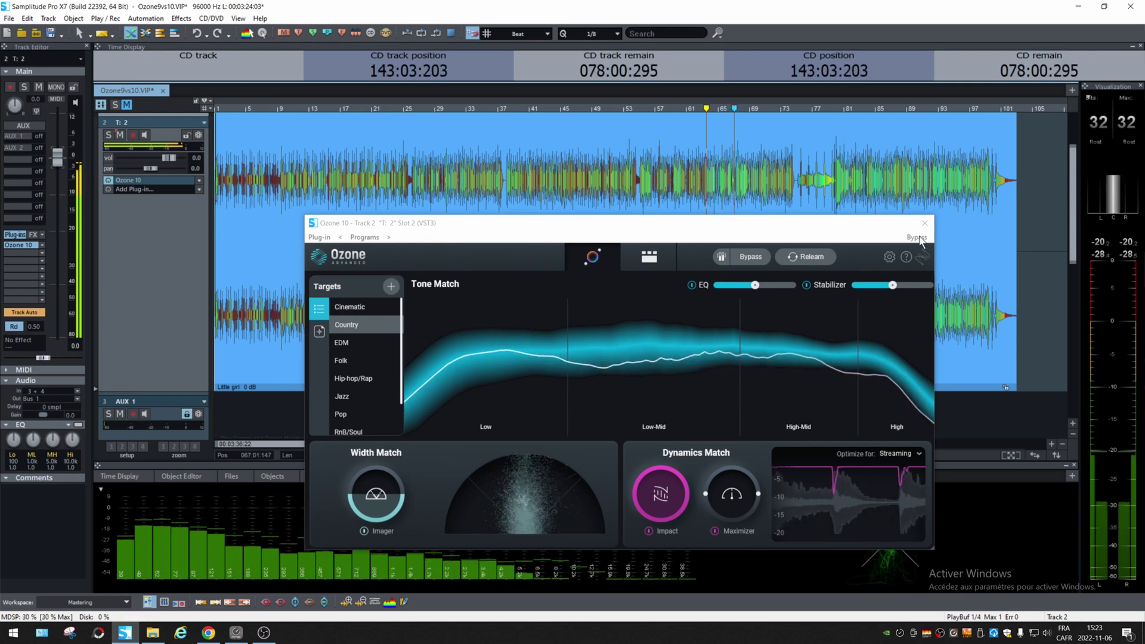
pyautogui.press('space')
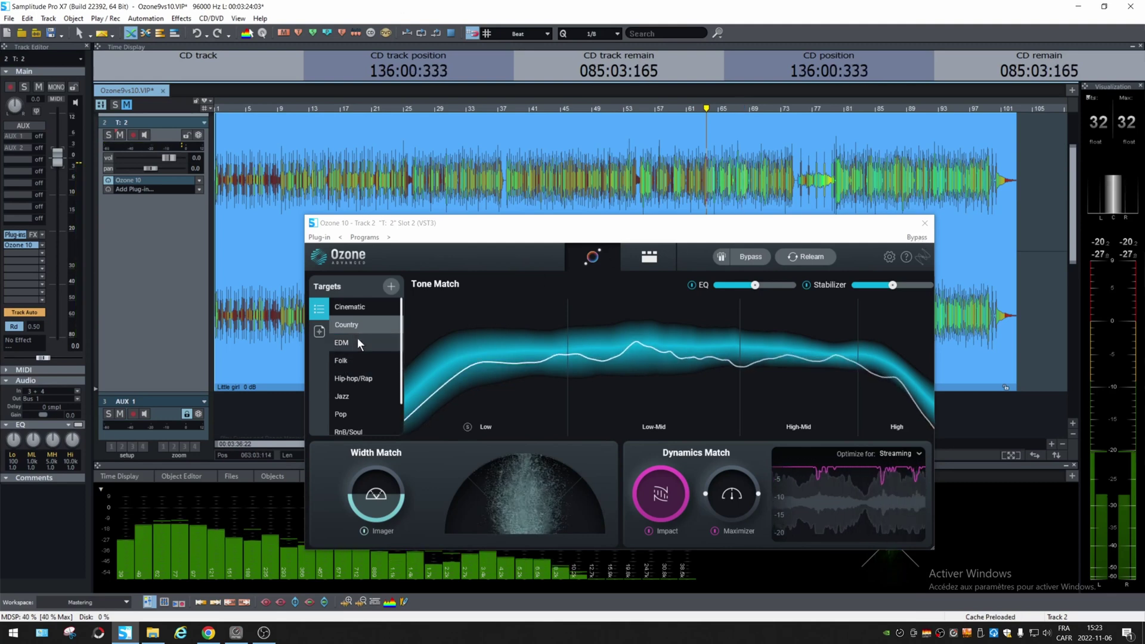
pyautogui.scroll(-2, 357, 338)
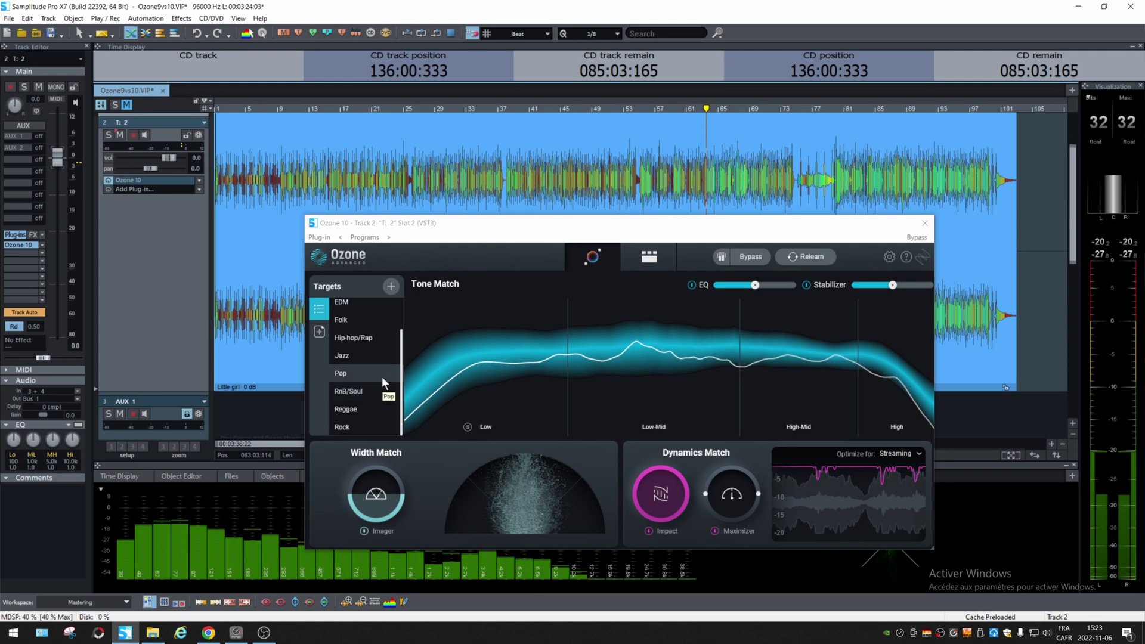
pyautogui.press('space')
pyautogui.click(357, 375)
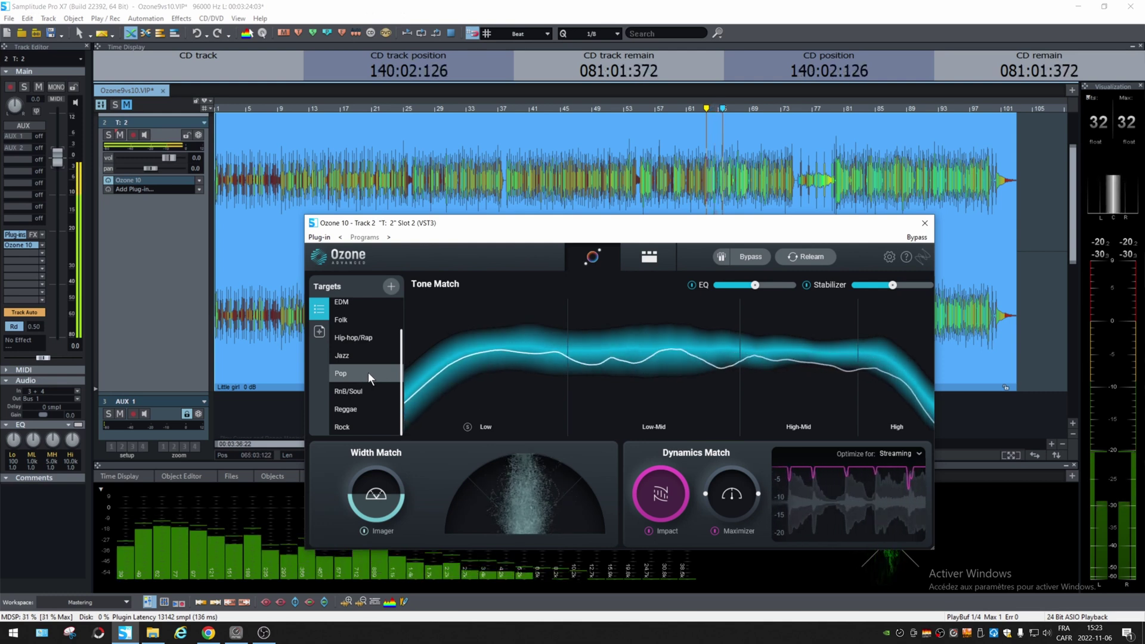
pyautogui.click(353, 427)
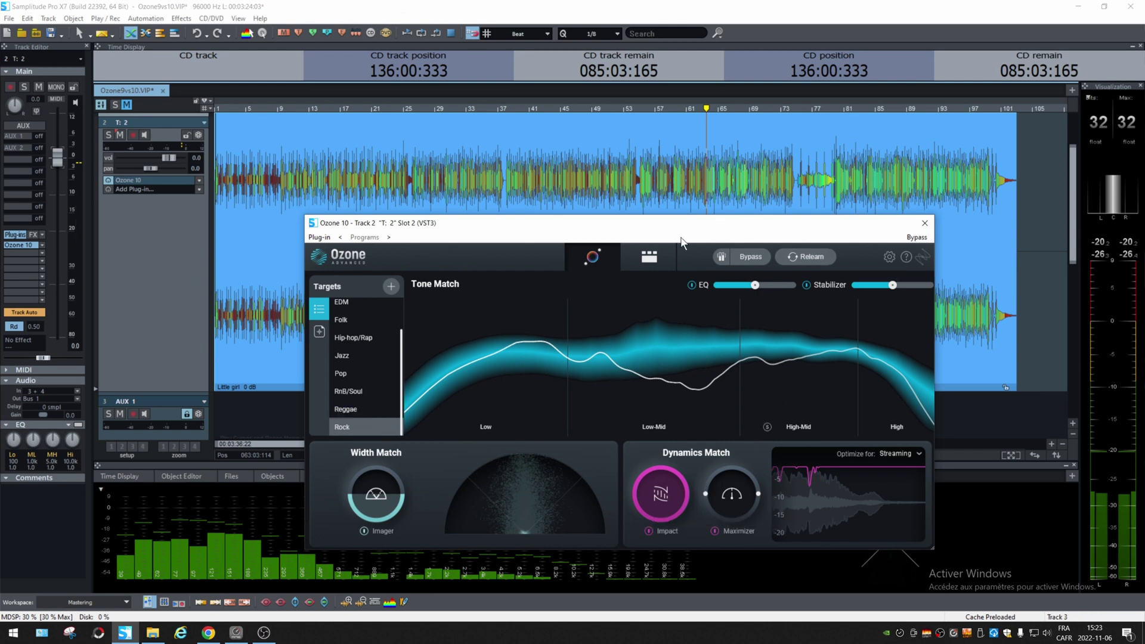
# Lower the Ozone 10 output gain to -3.7 dB on both channels in the detailed module view during playback.
pyautogui.click(649, 258)
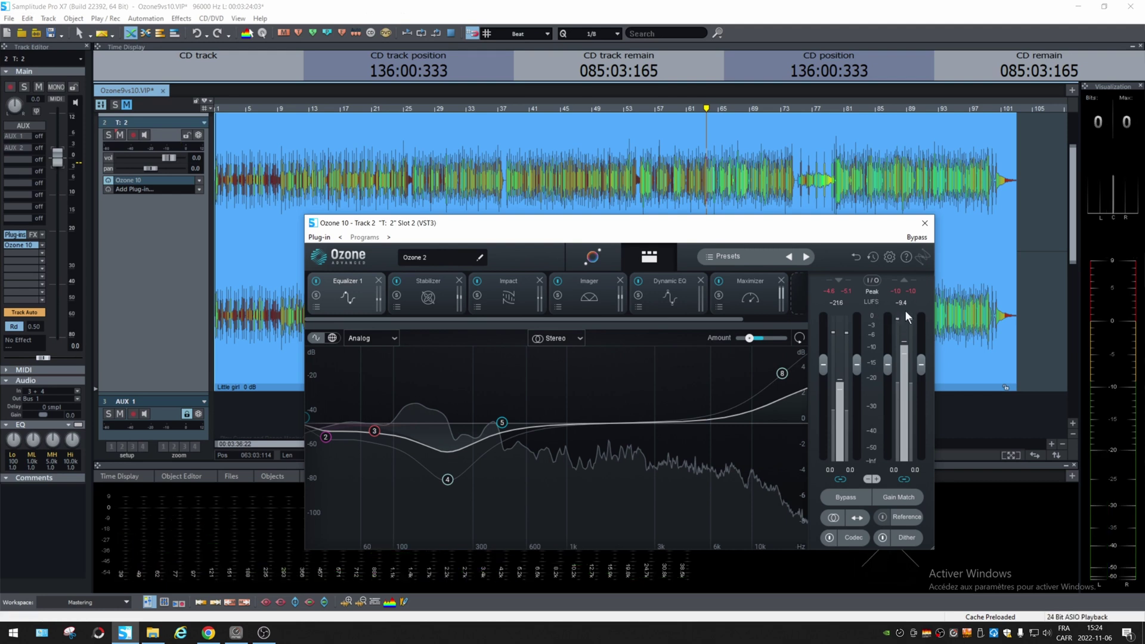
pyautogui.press('space')
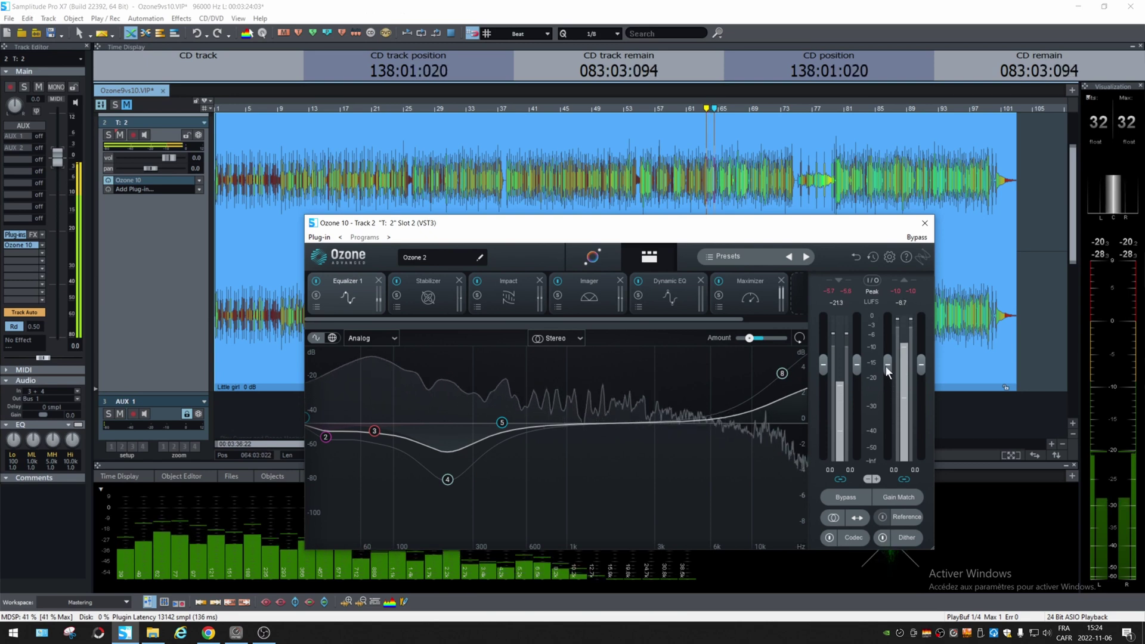
pyautogui.moveTo(885, 364); pyautogui.dragTo(886, 372)
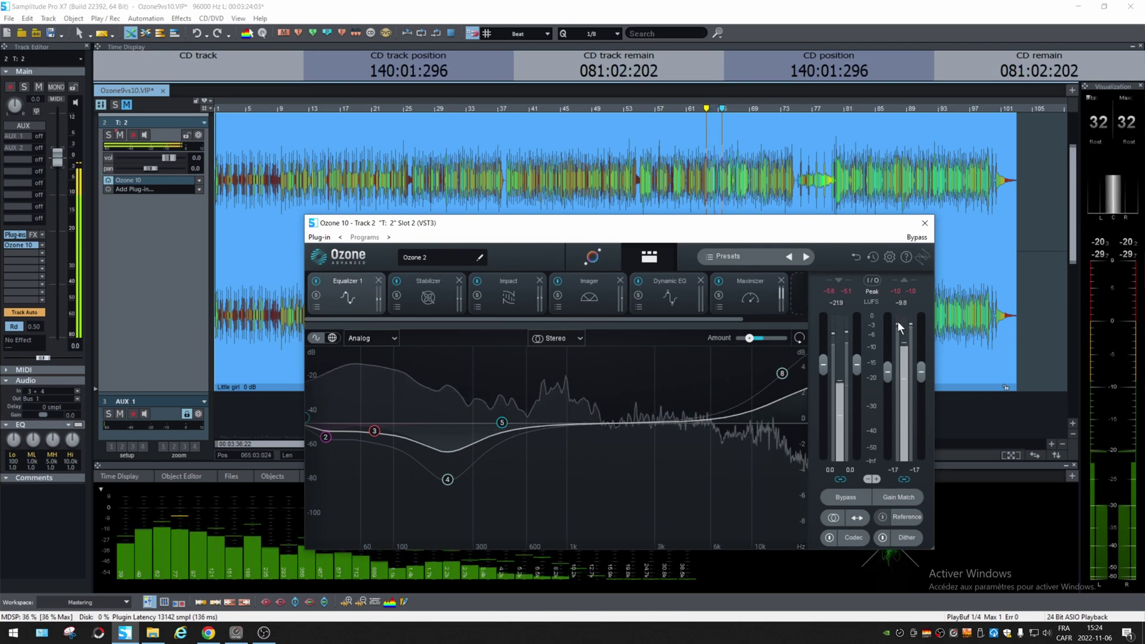
pyautogui.moveTo(888, 371); pyautogui.dragTo(890, 379)
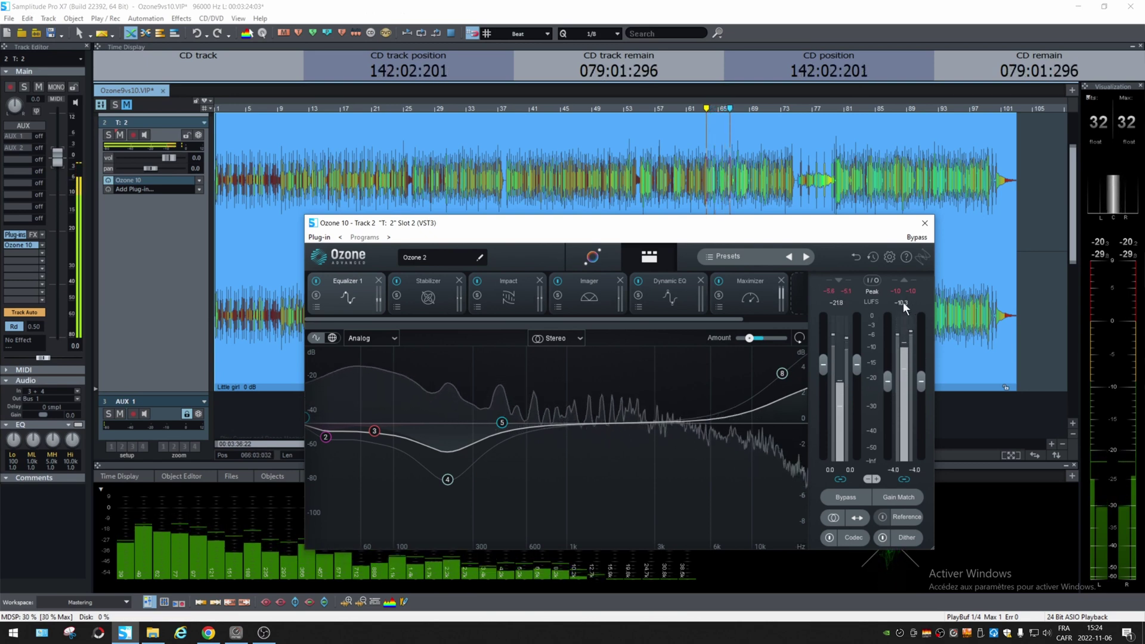
pyautogui.moveTo(885, 381); pyautogui.dragTo(889, 377)
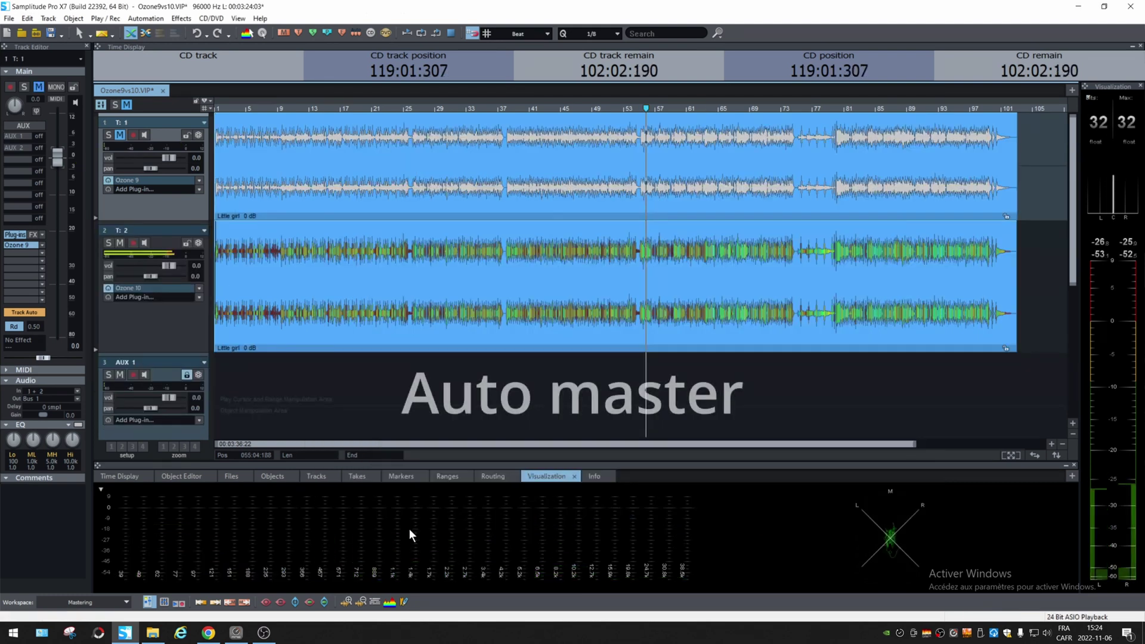
# Compare the Ozone 10 auto master on Track 2 with the manual master on Track 1 by swapping their mutes during playback.
pyautogui.press('space')
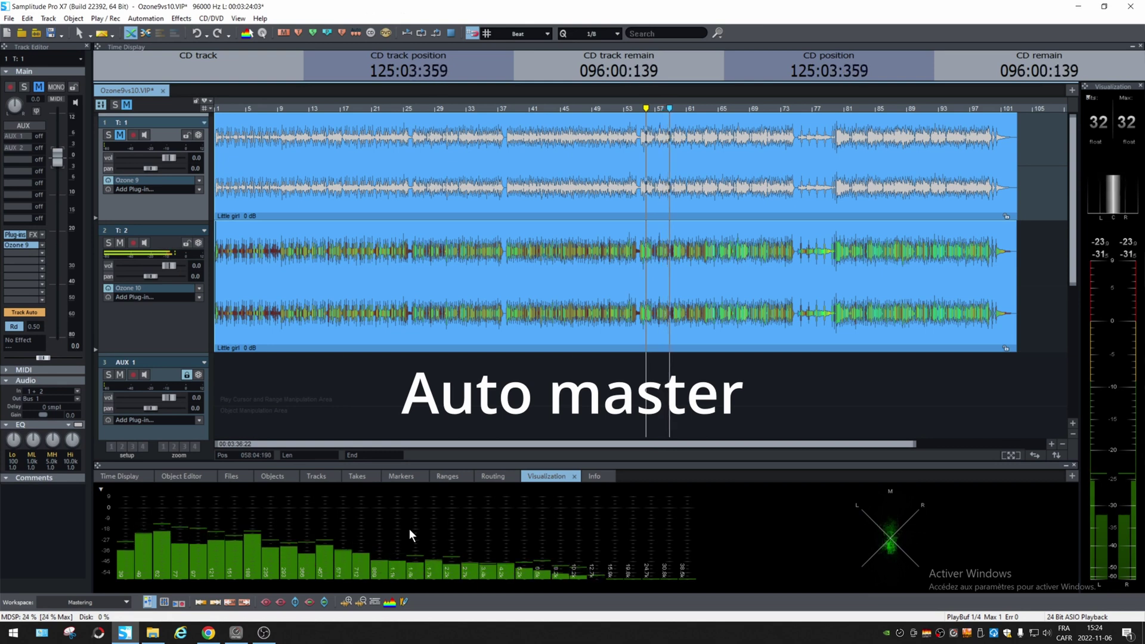
pyautogui.press('m')
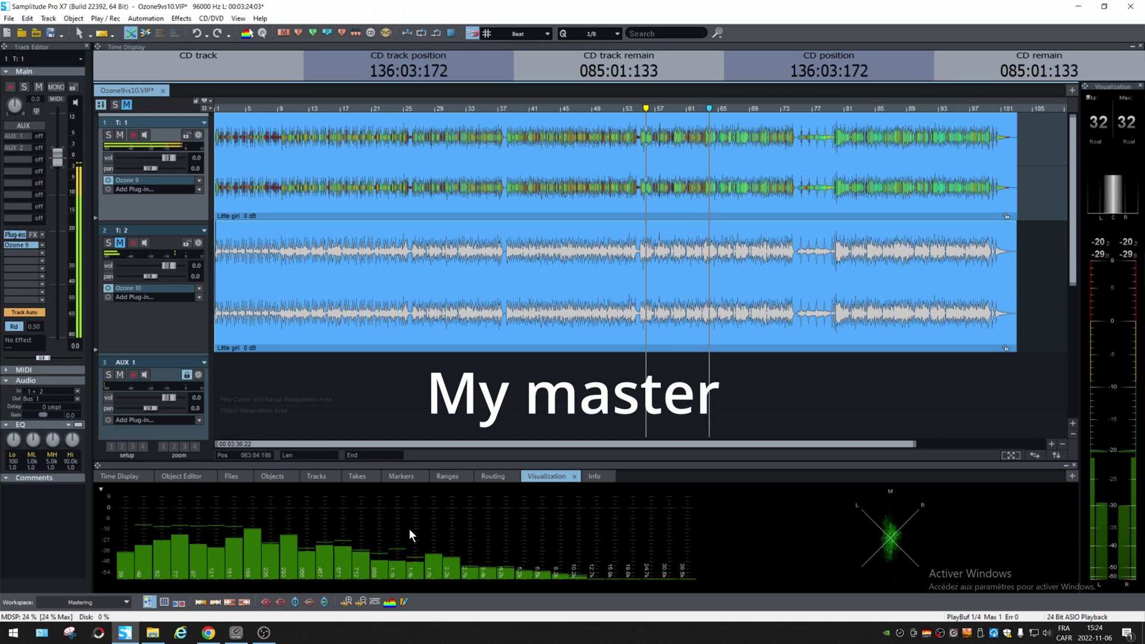
pyautogui.press('m')
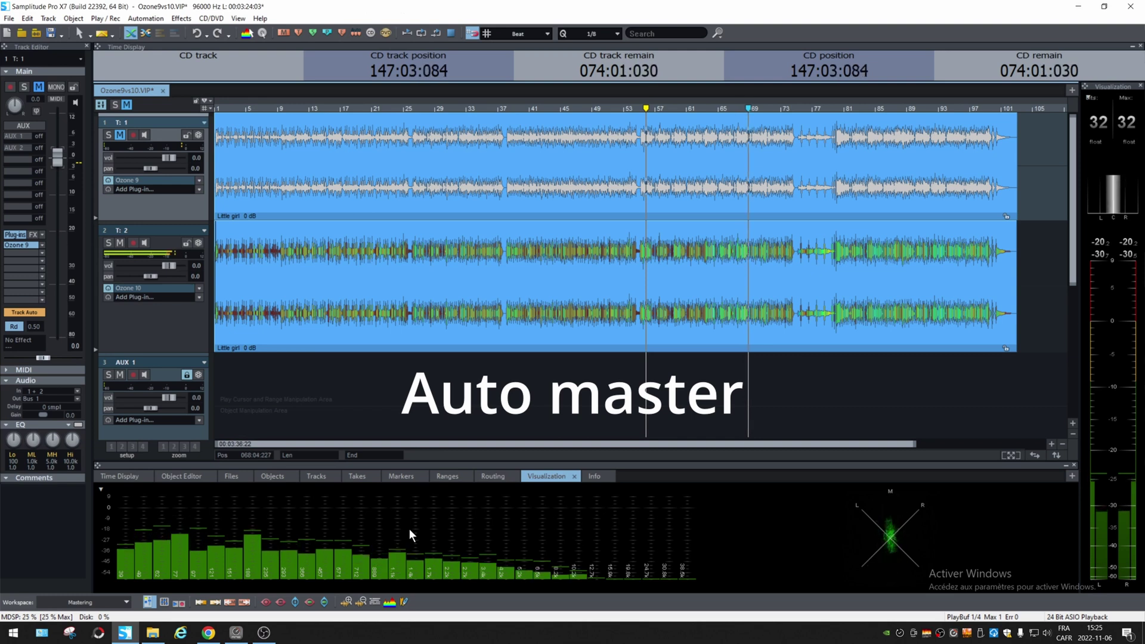
pyautogui.hotkey('alt', 'm')
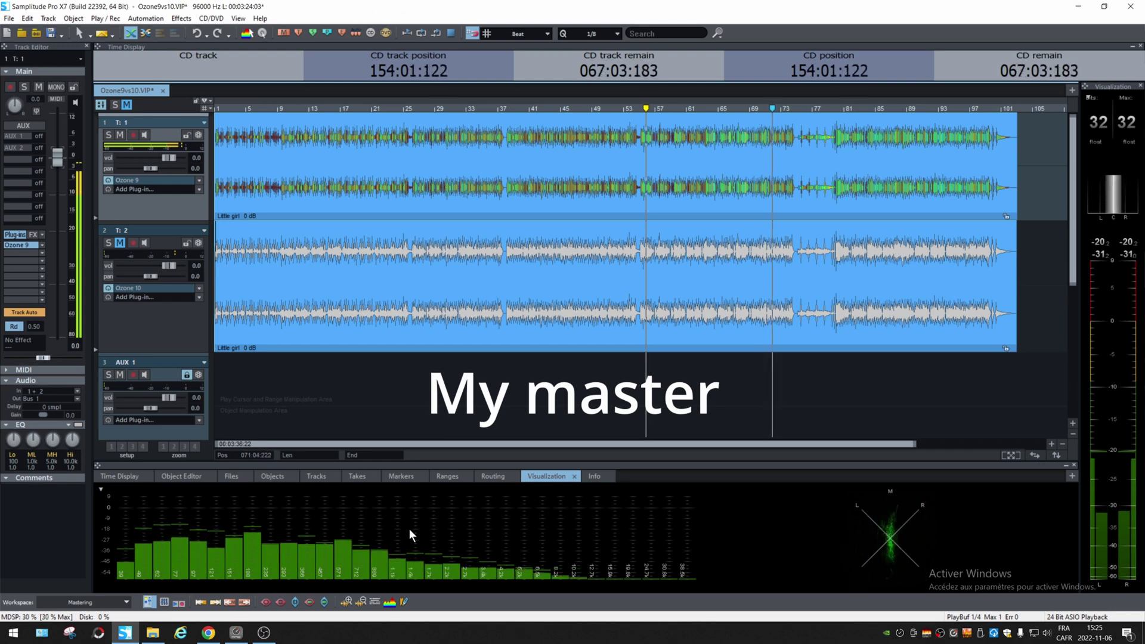
pyautogui.press('space')
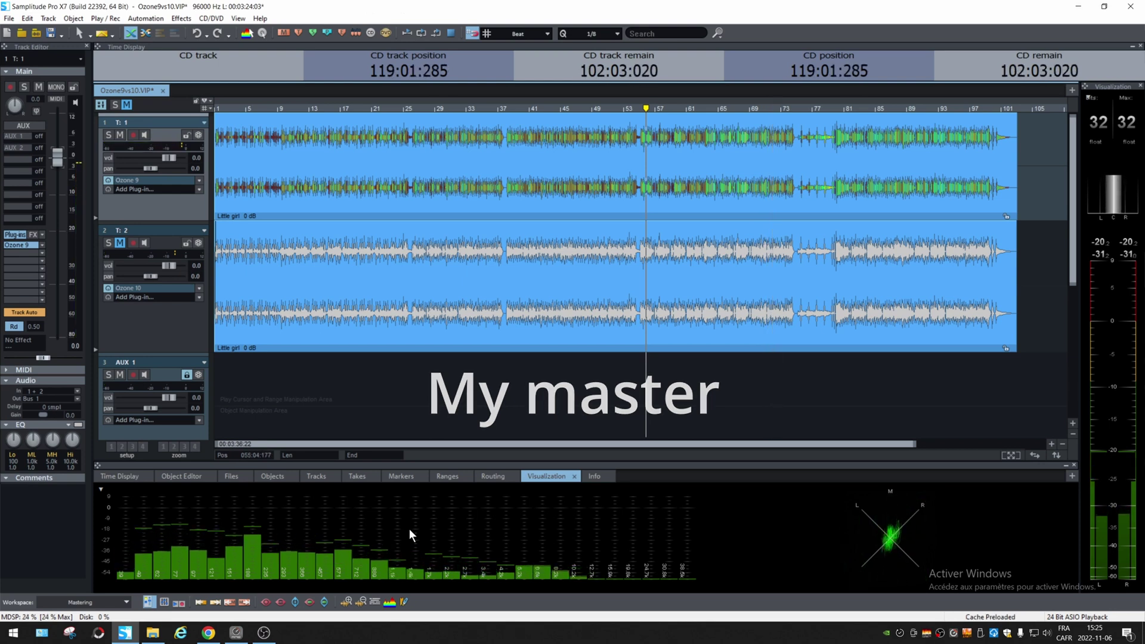
# Examine the assistant-built Equalizer, Stabilizer and Impact modules of Track 2's Ozone 10, playing Track 2 with Track 1 muted.
pyautogui.click(158, 288)
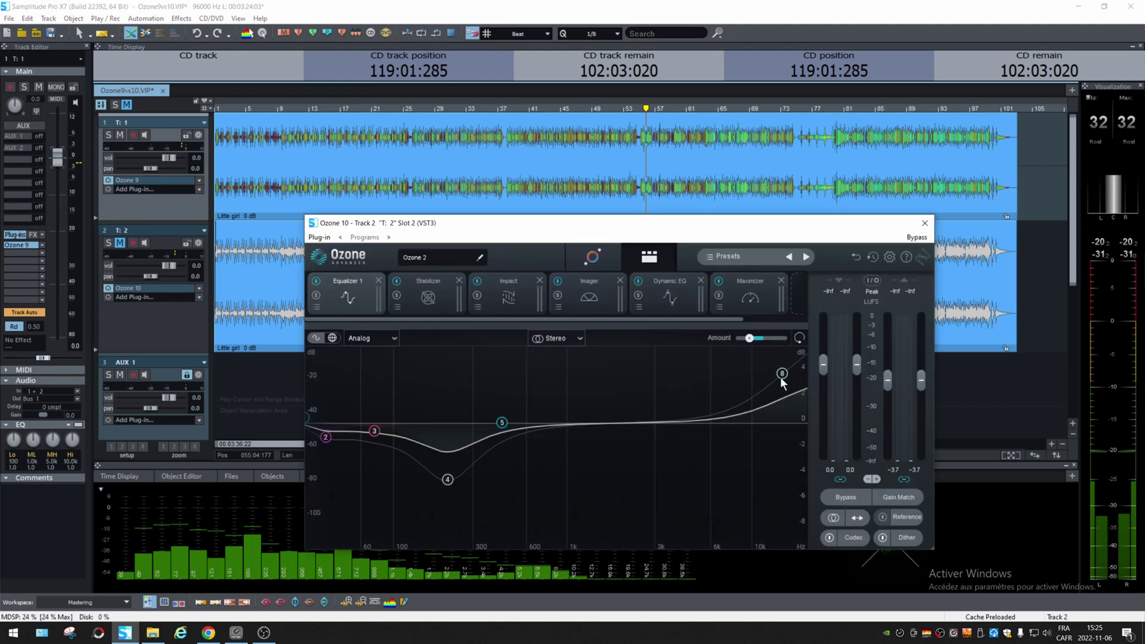
pyautogui.click(403, 298)
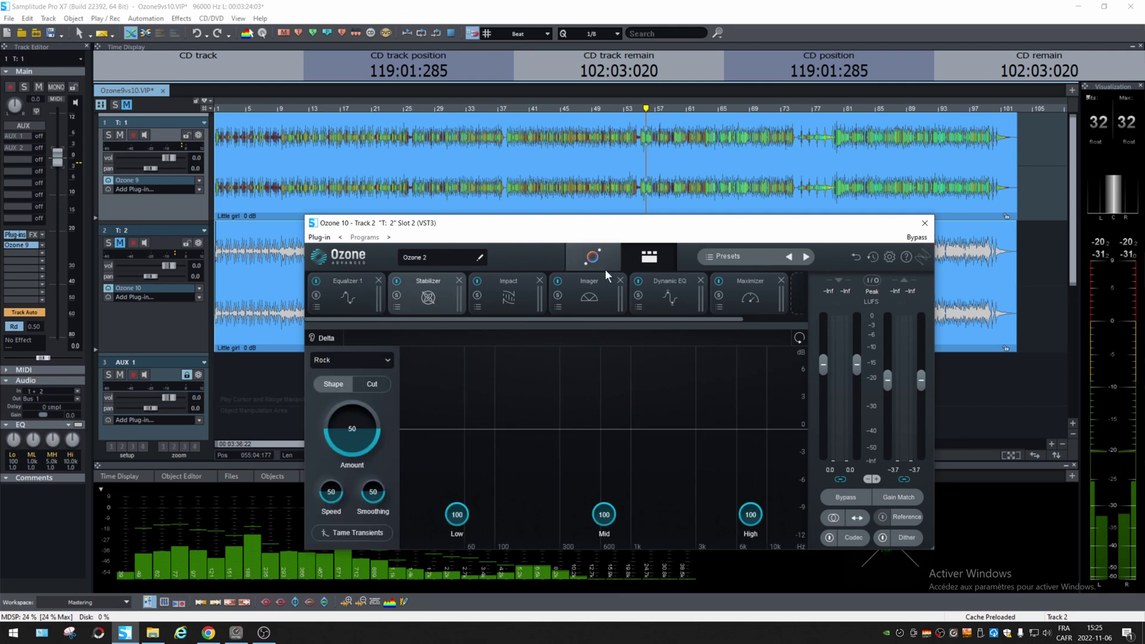
pyautogui.click(593, 257)
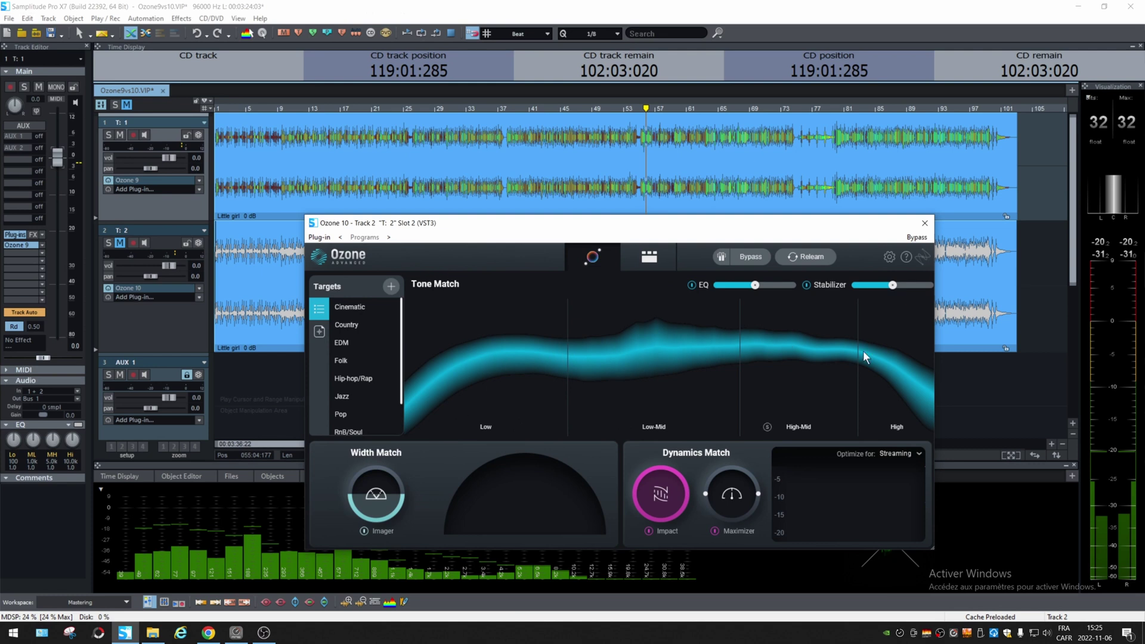
pyautogui.click(649, 259)
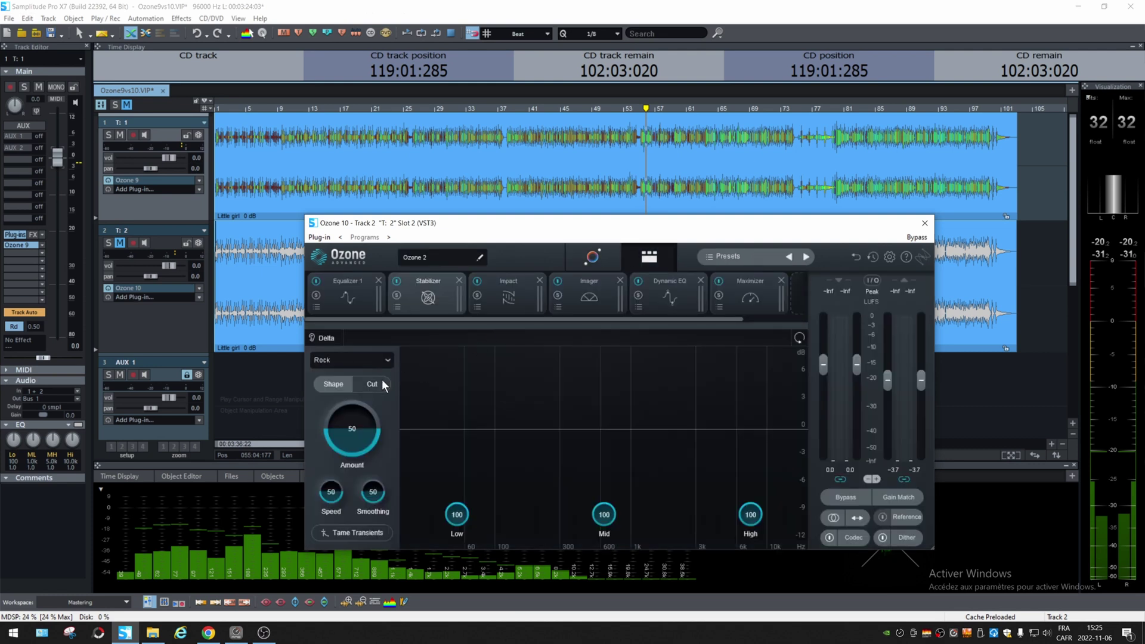
pyautogui.press('space')
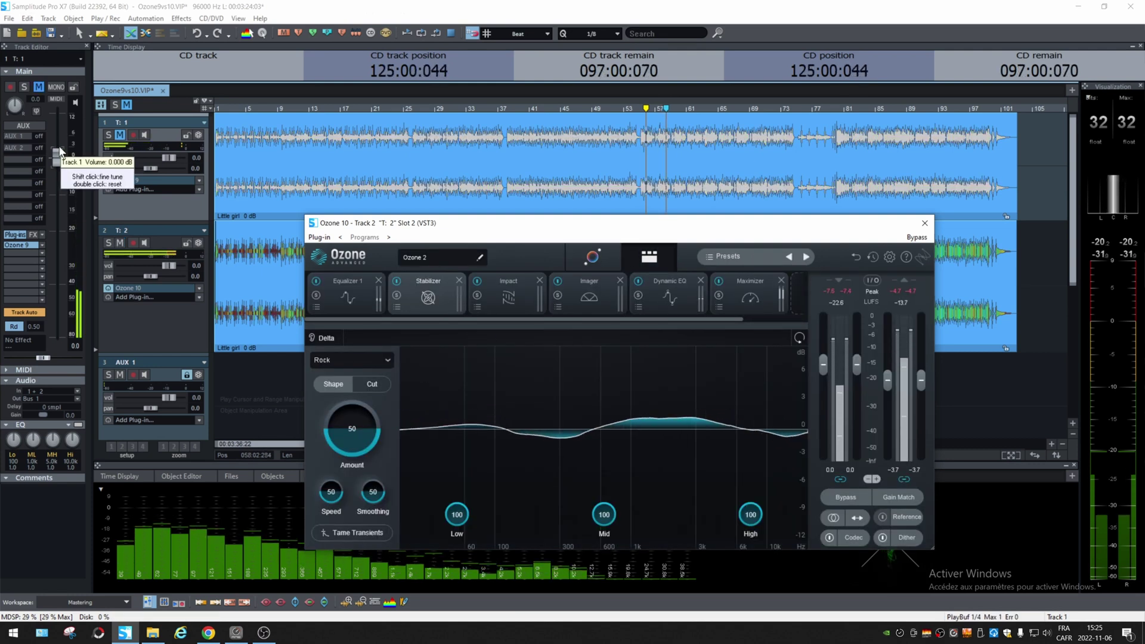
pyautogui.press('space')
pyautogui.press('space')
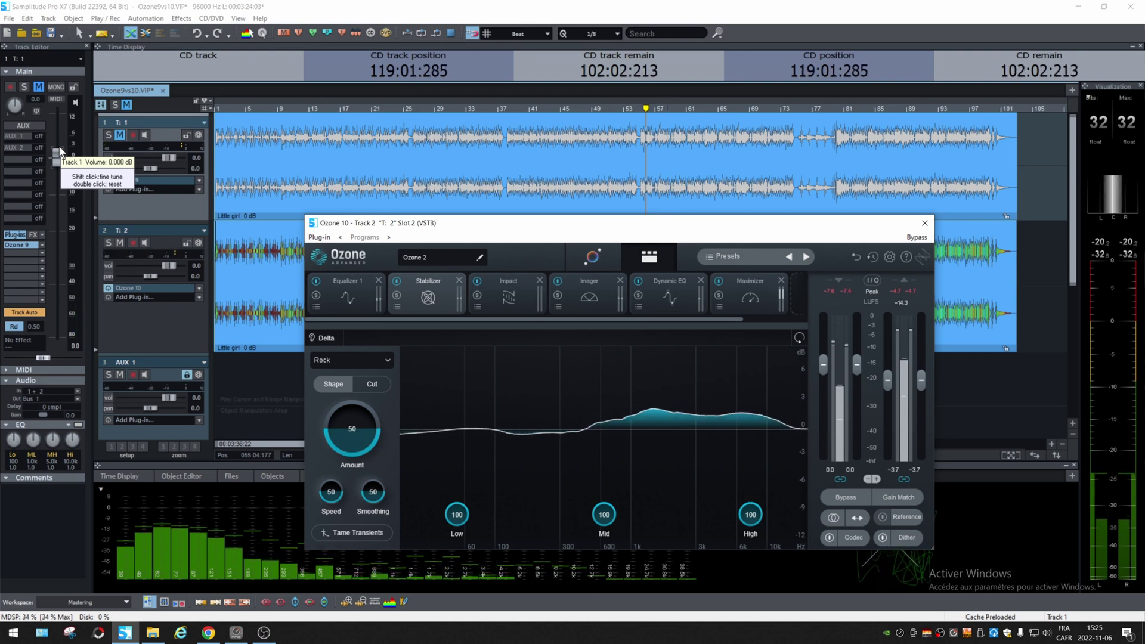
pyautogui.click(521, 309)
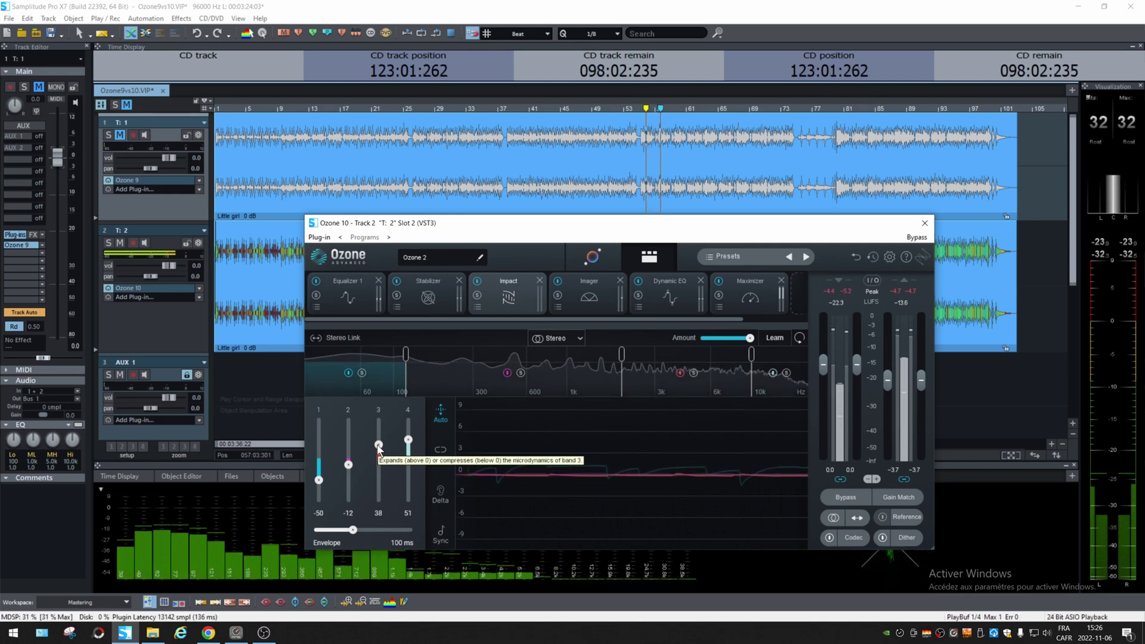
pyautogui.press('space')
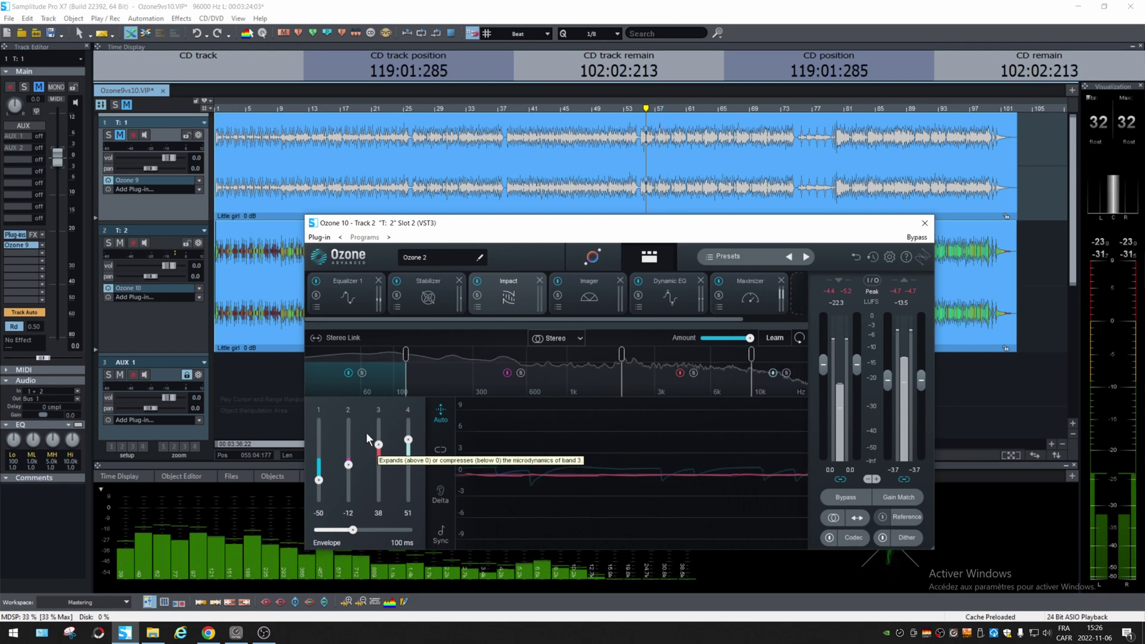
# Set the Imager's stereo width to -57, 61 and 62 for bands 1 to 3, and audition it.
pyautogui.click(595, 303)
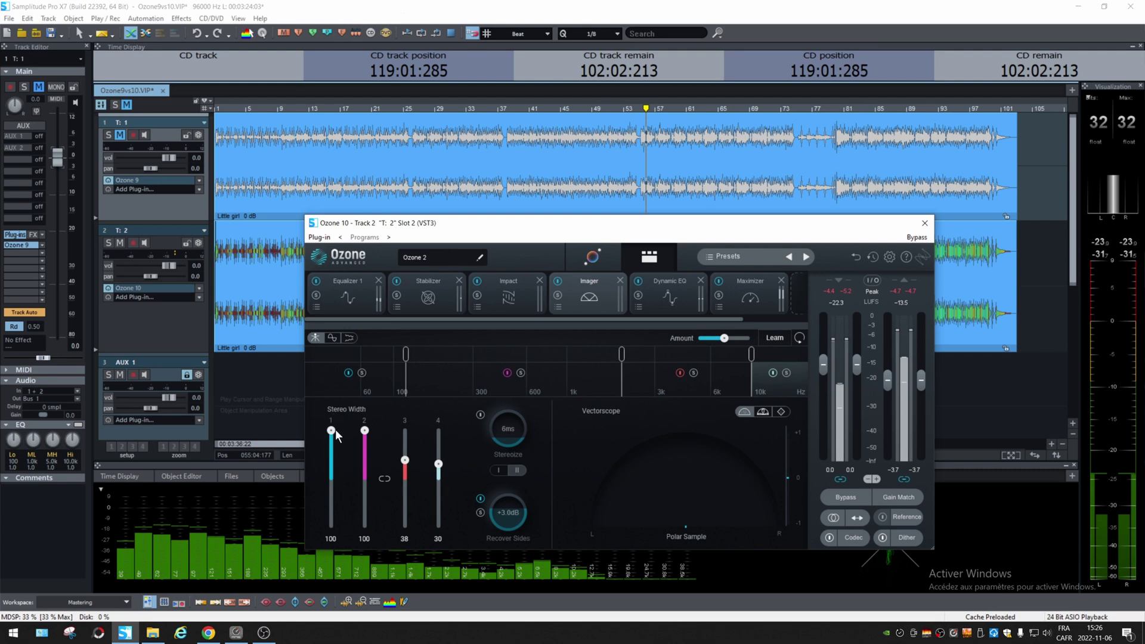
pyautogui.moveTo(332, 433); pyautogui.dragTo(330, 488)
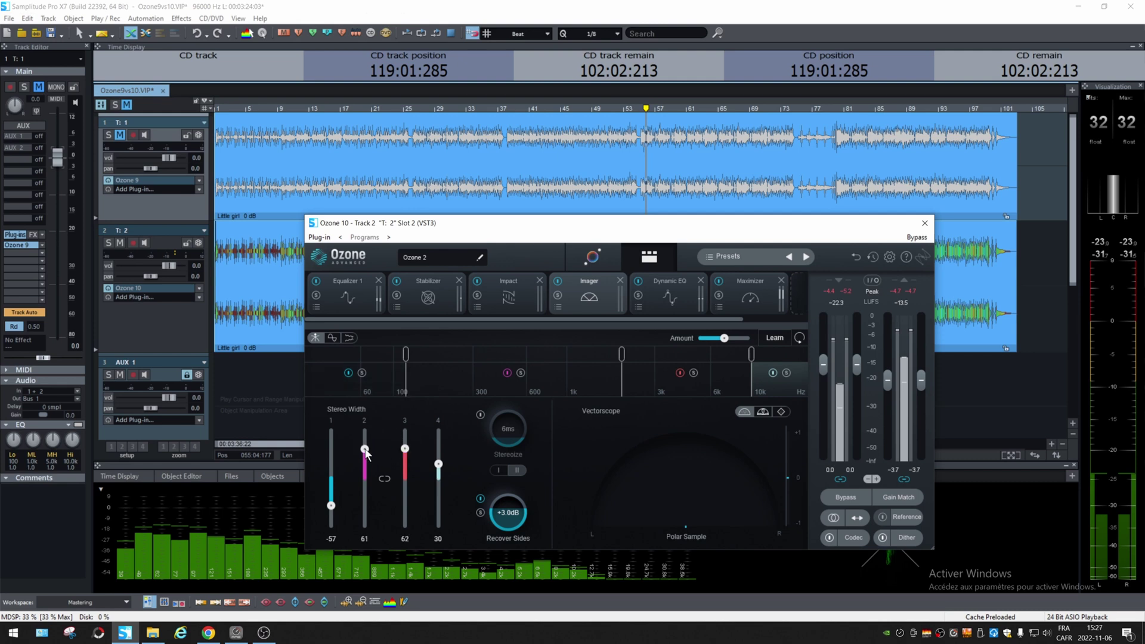
pyautogui.press('space')
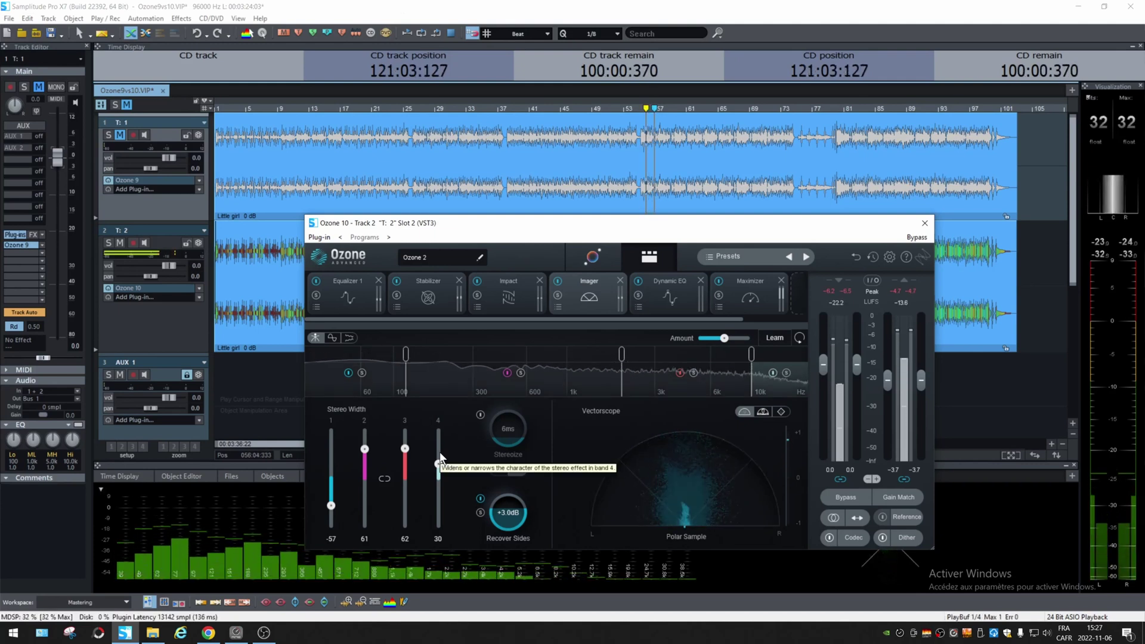
pyautogui.press('space')
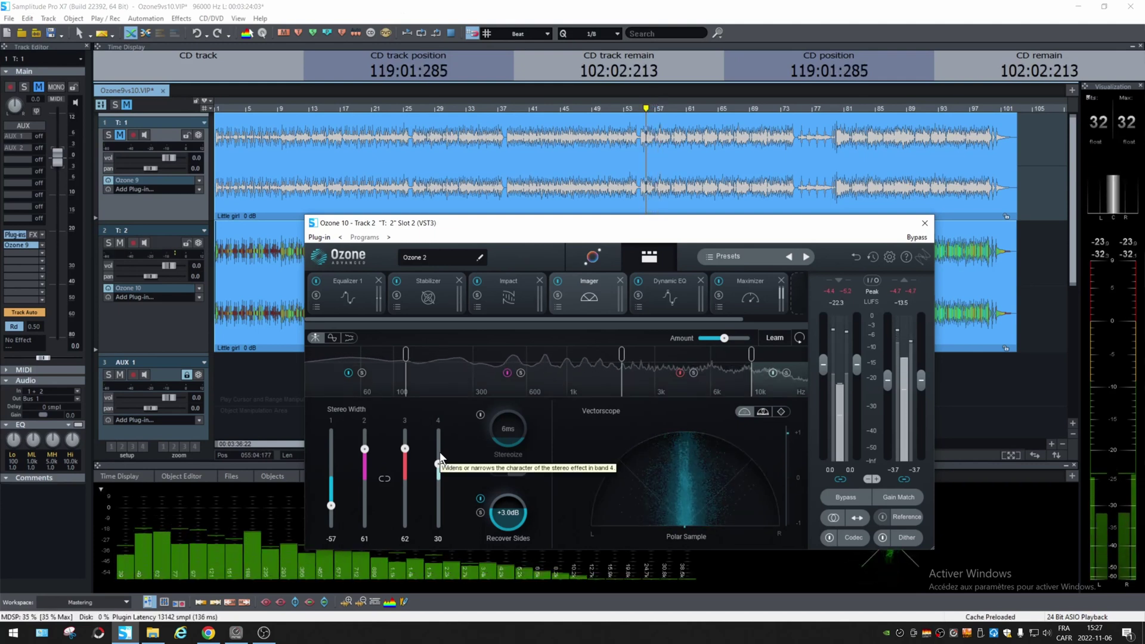
# Examine the Dynamic EQ and Maximizer modules of Track 2's Ozone 10, auditioning the Dynamic EQ briefly and revisiting the Impact module.
pyautogui.click(686, 295)
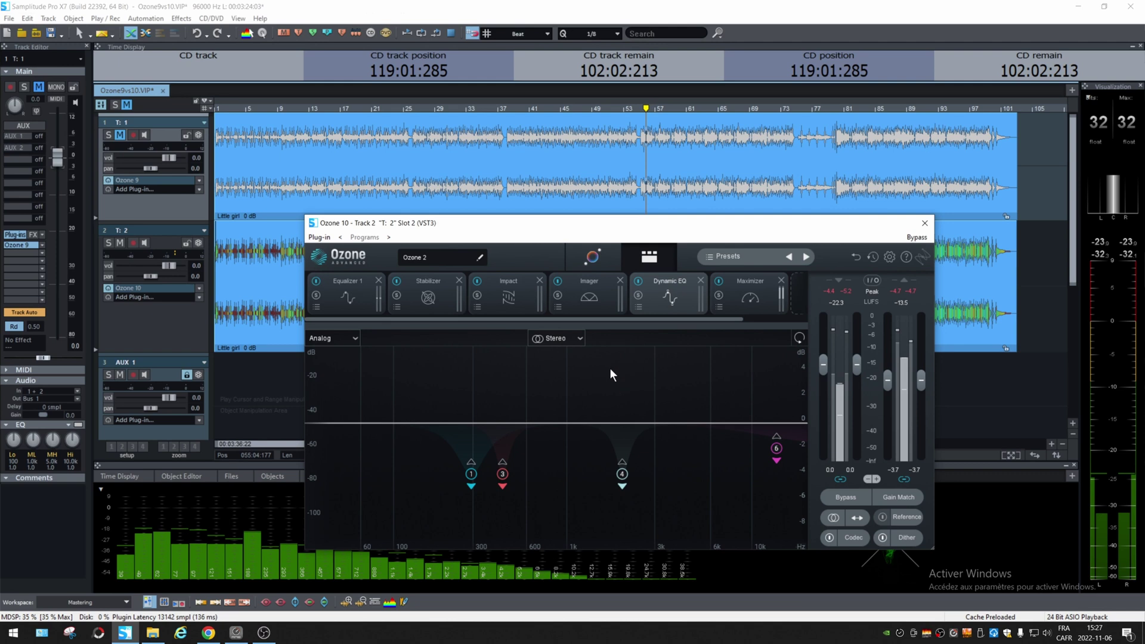
pyautogui.press('space')
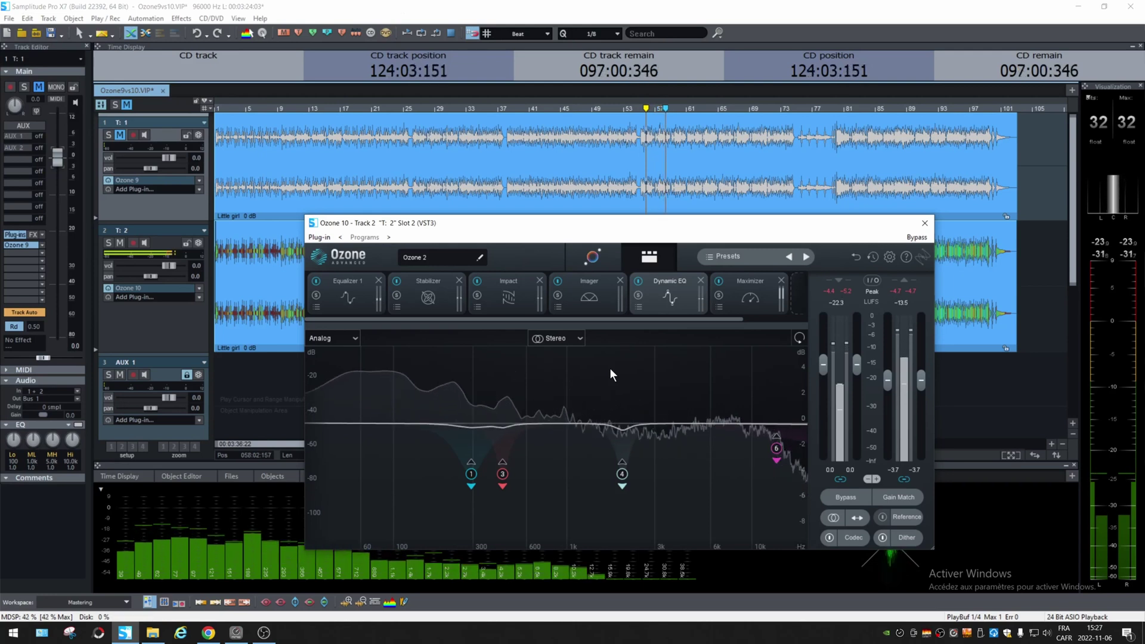
pyautogui.press('space')
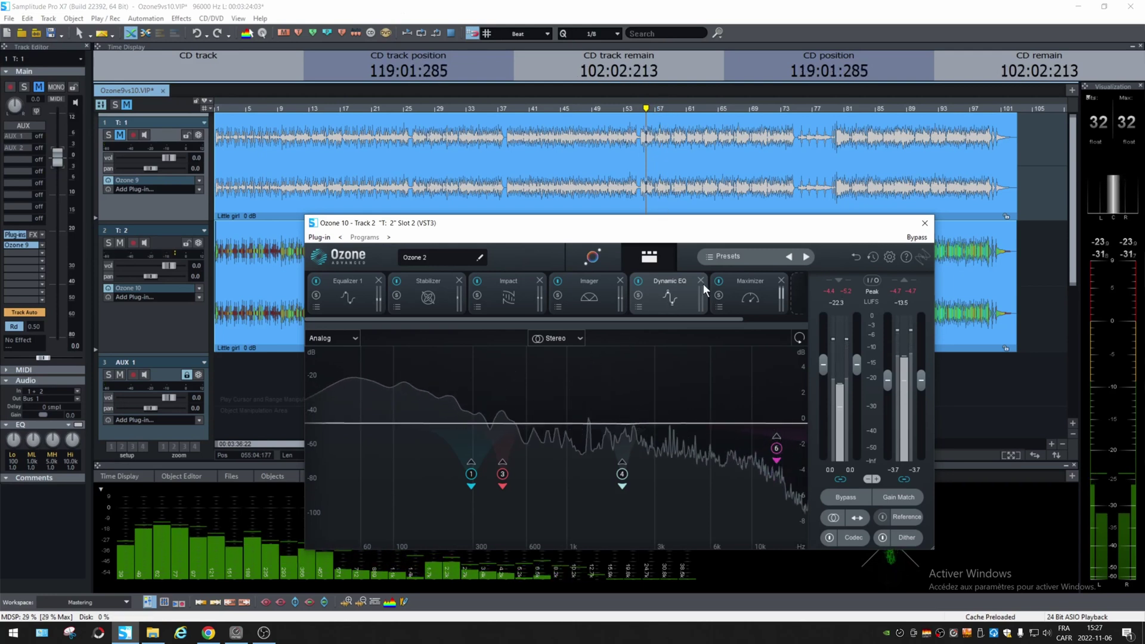
pyautogui.click(772, 303)
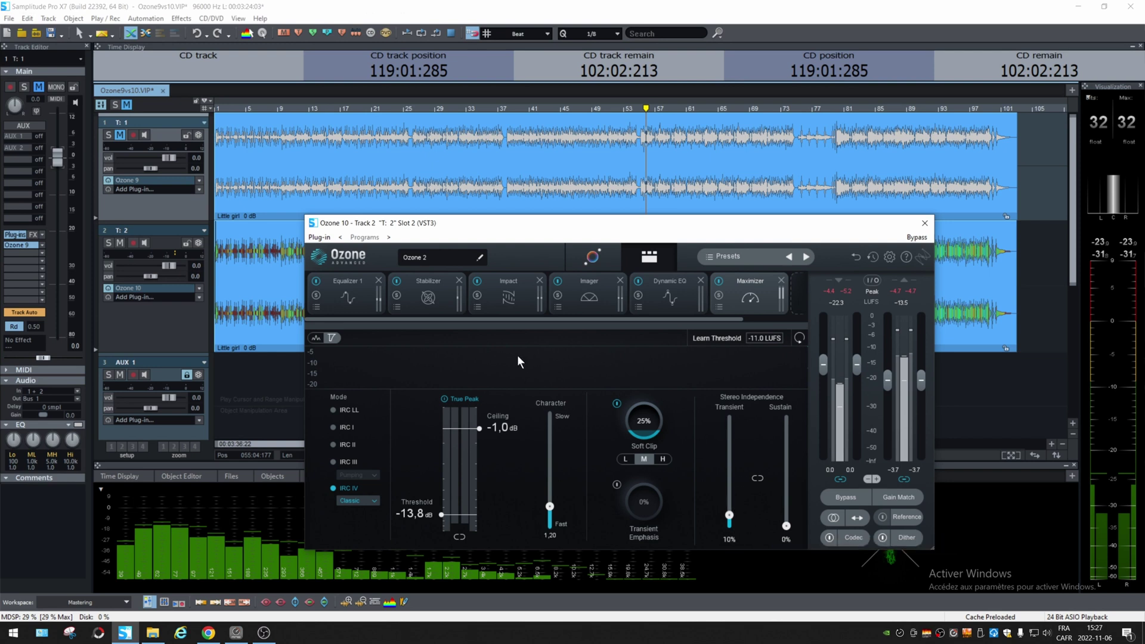
pyautogui.click(527, 298)
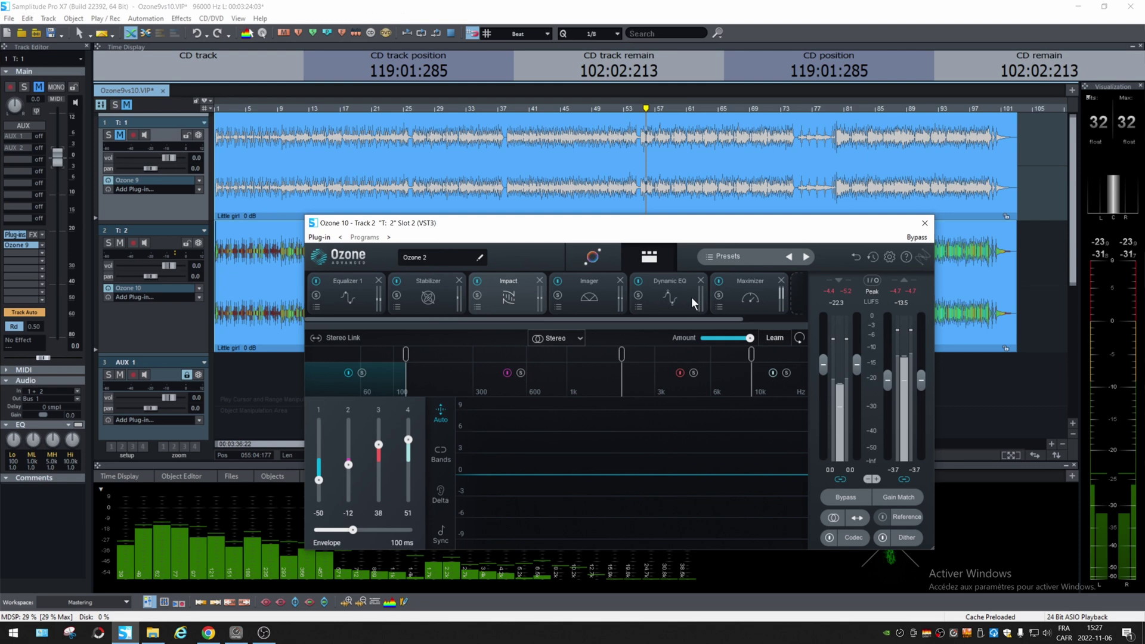
pyautogui.click(726, 303)
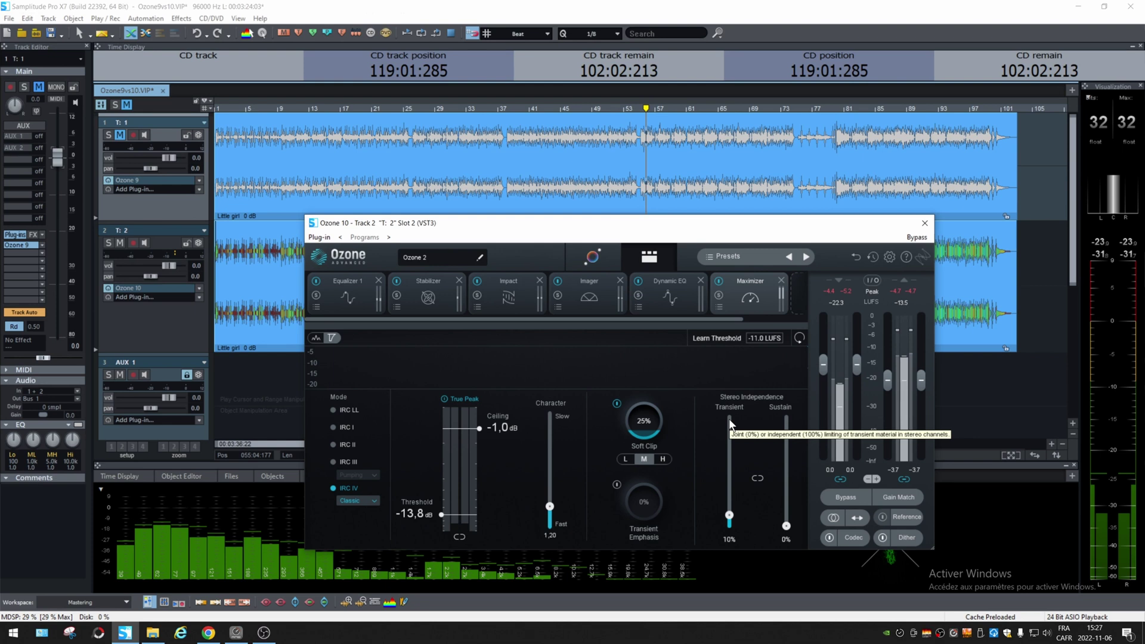
# Close the Ozone 10 window during playback and compare the adjusted auto master with Track 1's manual master by swapping the track mutes.
pyautogui.press('space')
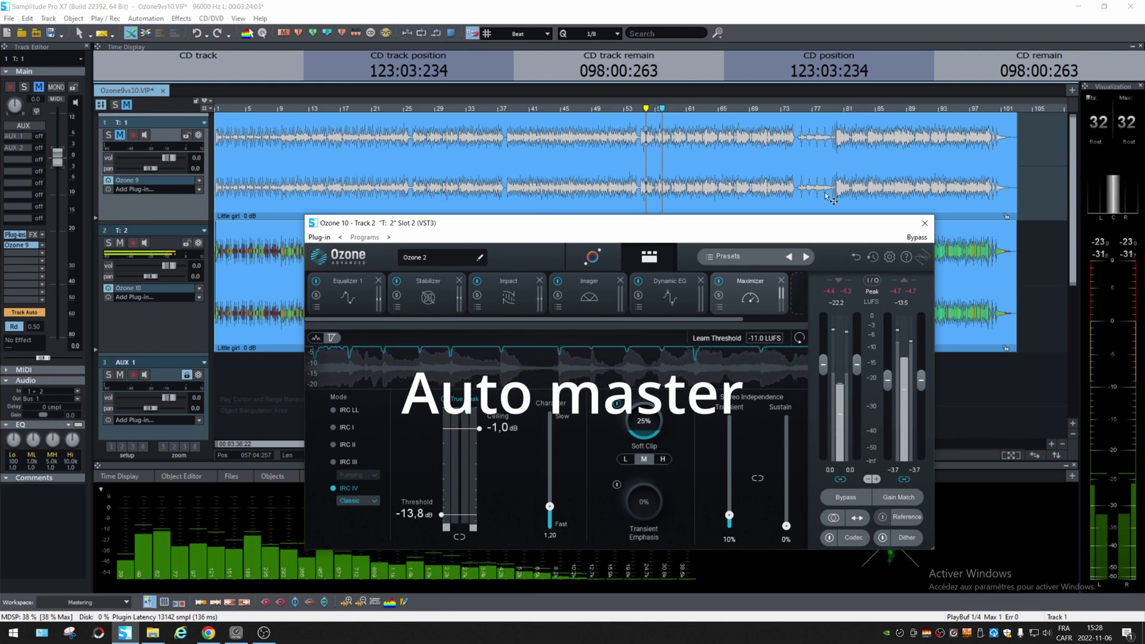
pyautogui.click(924, 224)
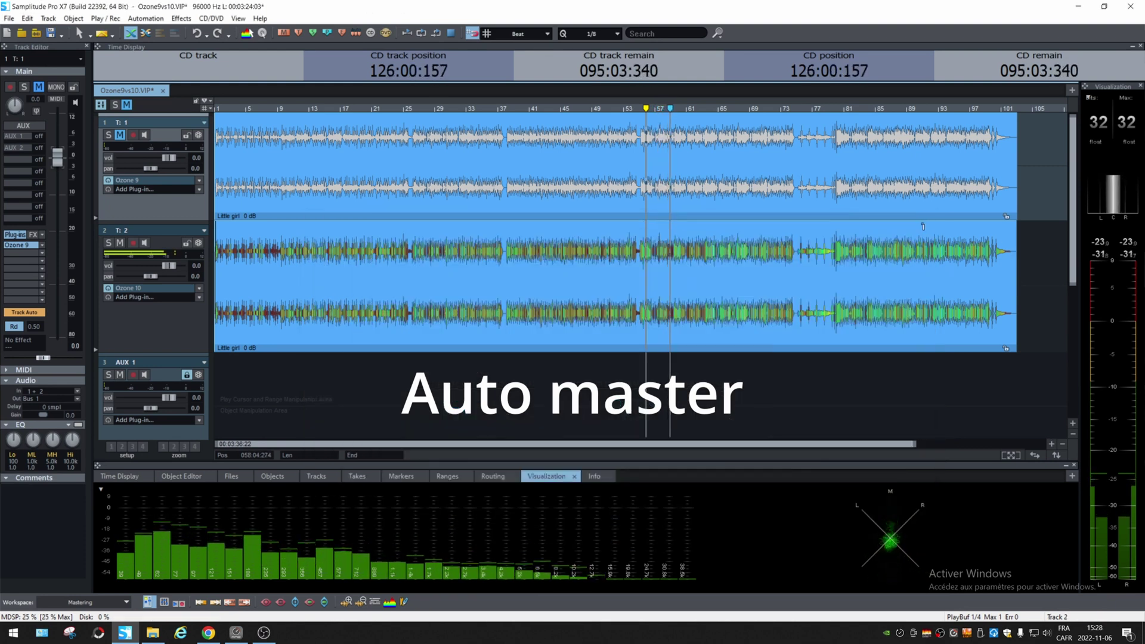
pyautogui.press('m')
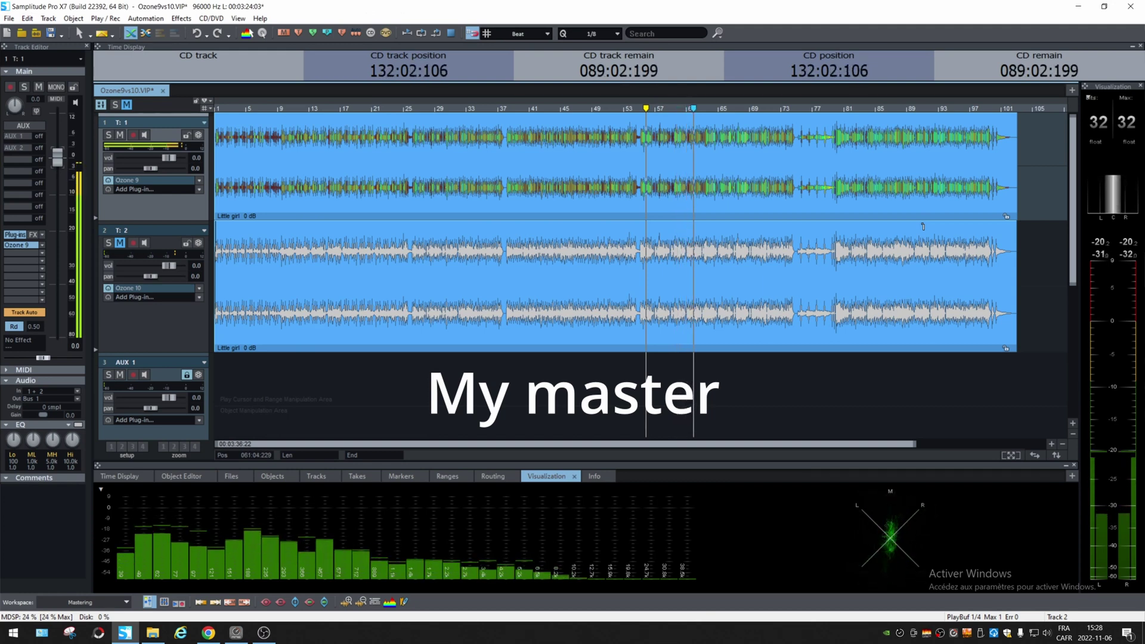
pyautogui.hotkey('alt', 'm')
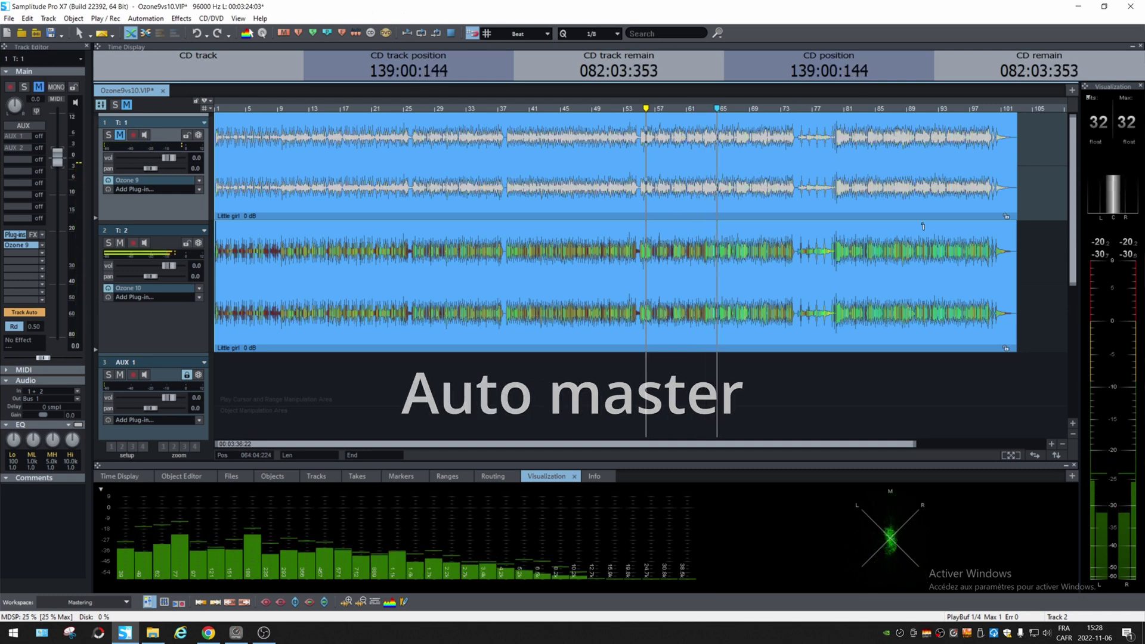
pyautogui.press('space')
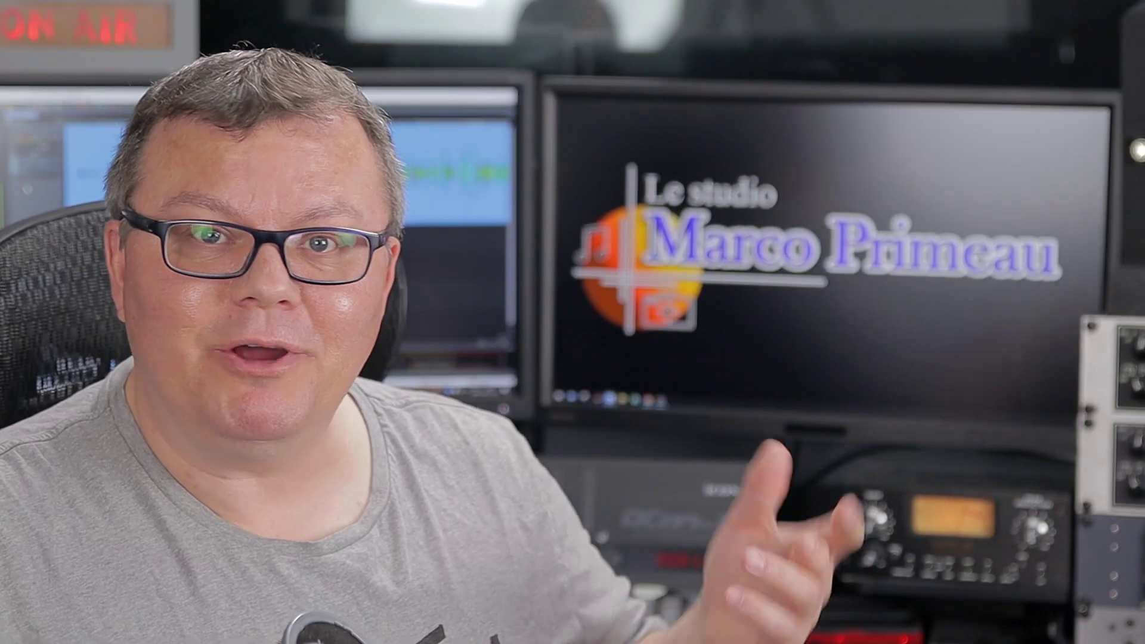